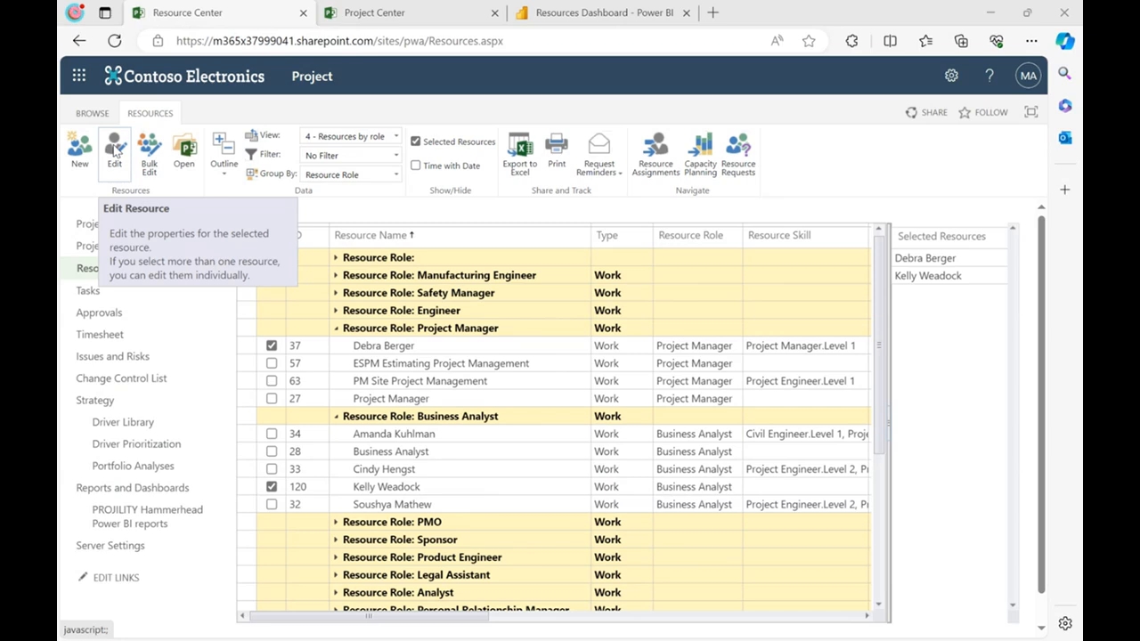
Open the two selected resources for individual editing and examine the first one's assignment attributes, including Current Max. Units.
click(114, 153)
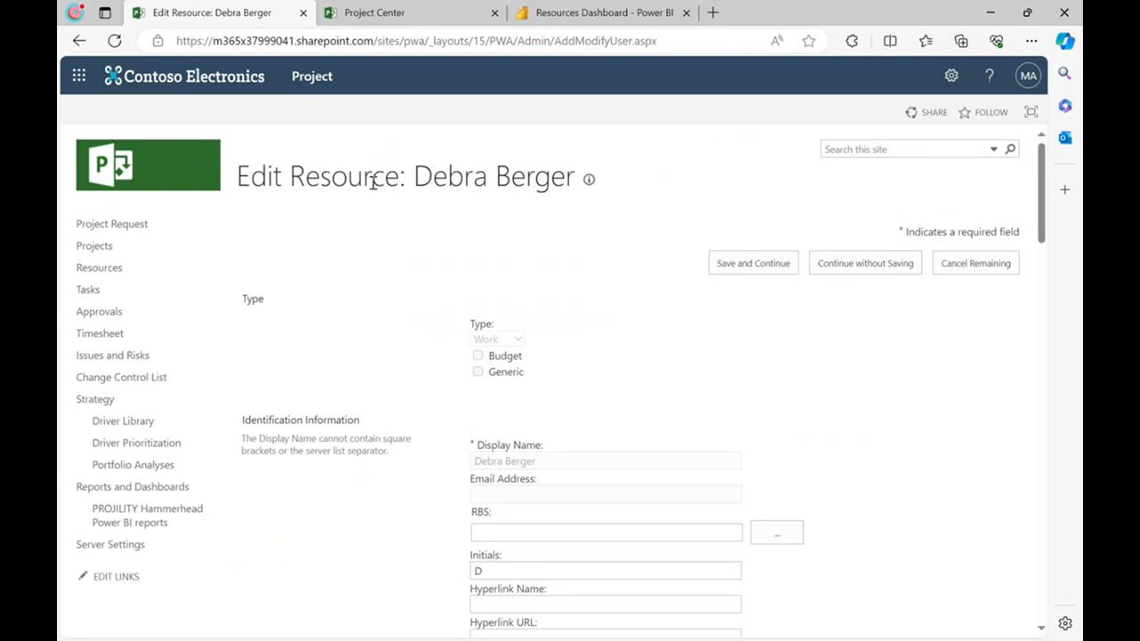
scroll(378, 307, down, 2)
scroll(374, 307, down, 1)
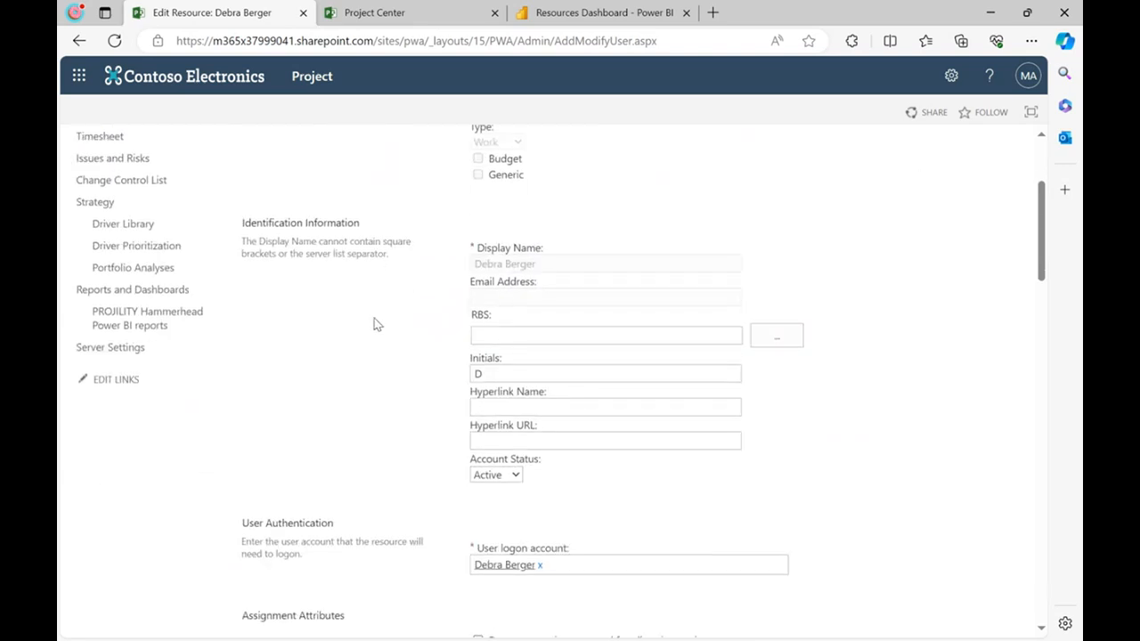
scroll(343, 268, down, 4)
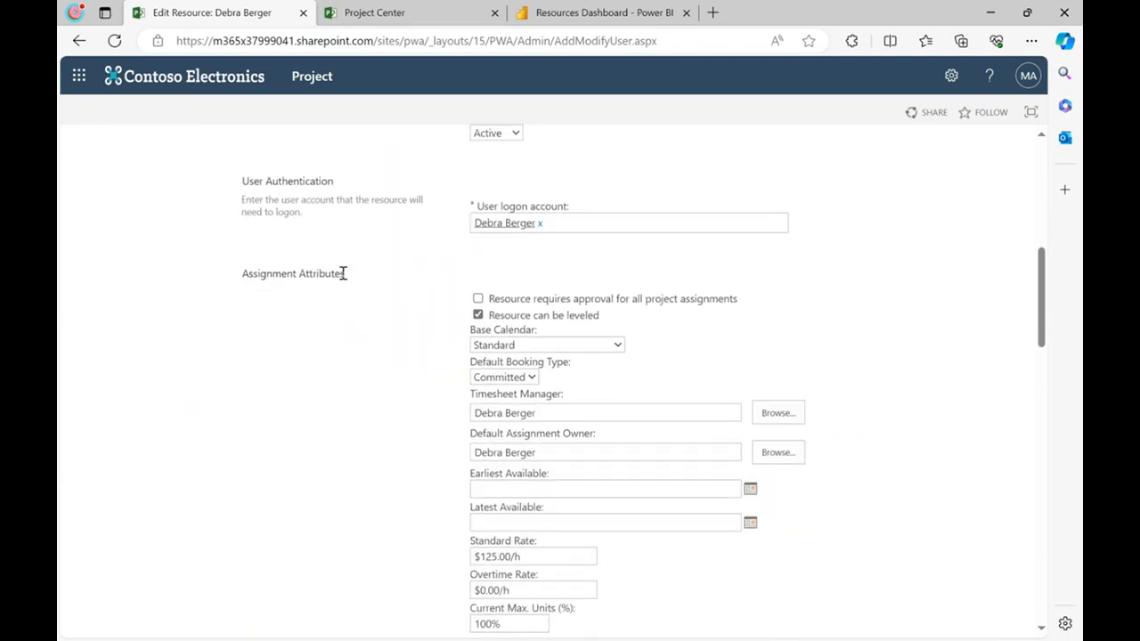
scroll(282, 357, down, 2)
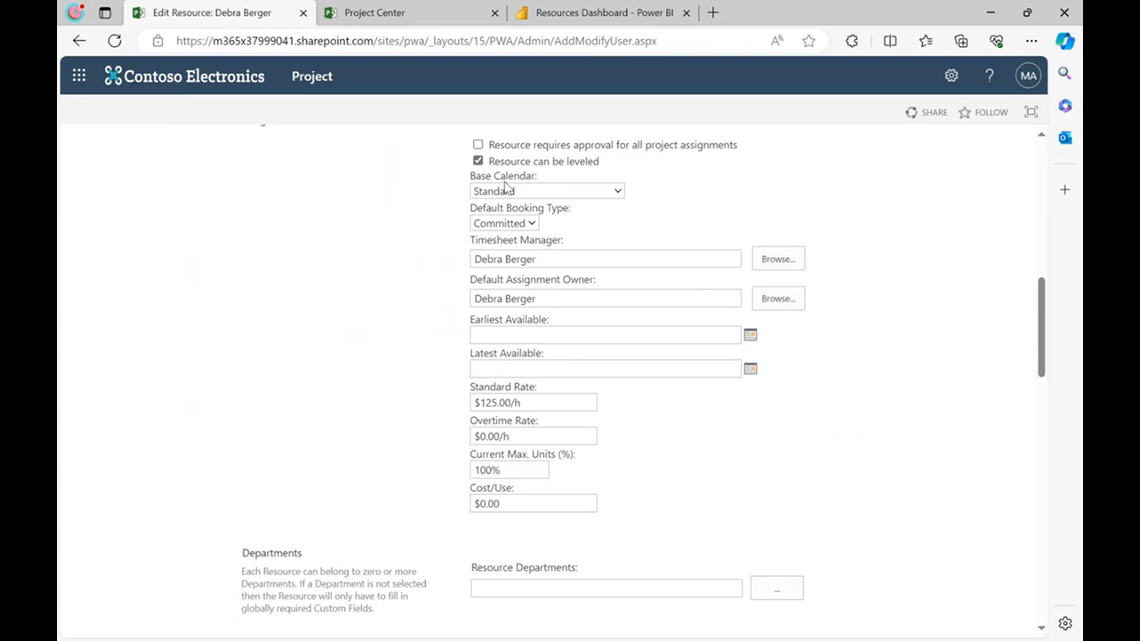
scroll(412, 236, up, 1)
scroll(412, 235, up, 1)
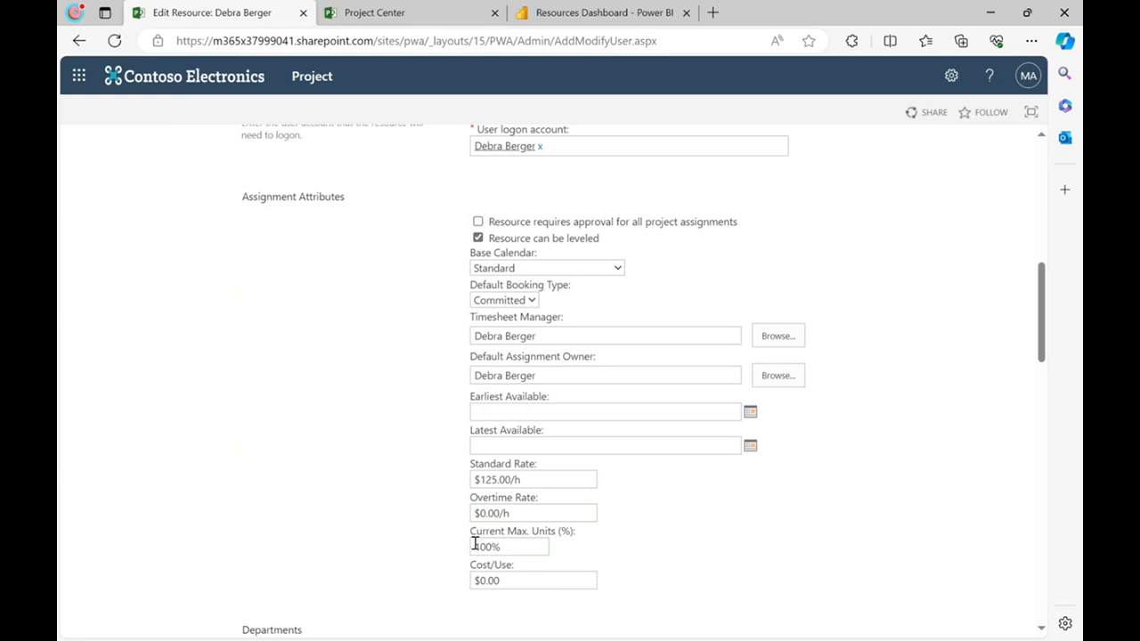
drag(472, 534, 570, 541)
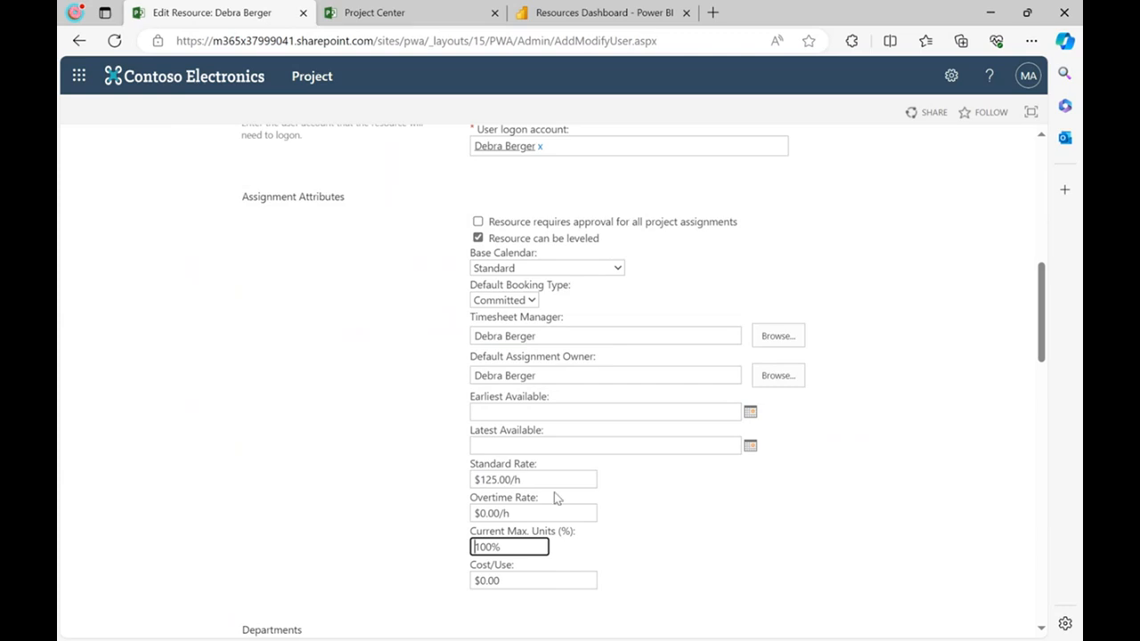
drag(519, 546, 422, 552)
Continue without saving to the second selected resource, examine its Current Max. Units value, and cancel the edit.
click(767, 474)
scroll(865, 451, up, 10)
click(860, 264)
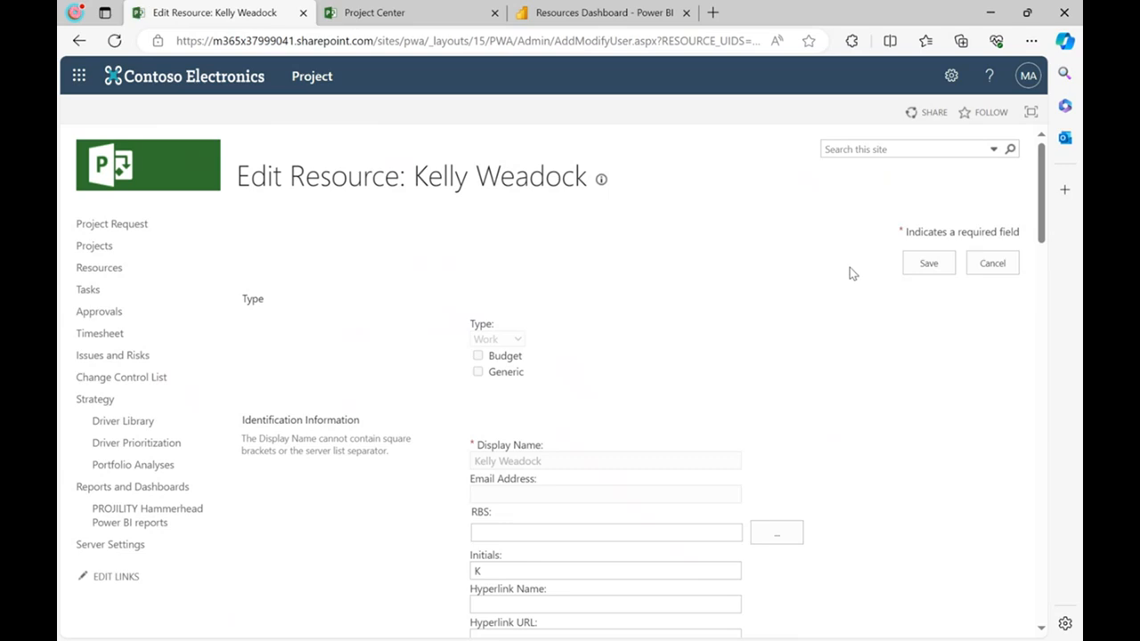
scroll(491, 390, down, 5)
scroll(413, 392, down, 2)
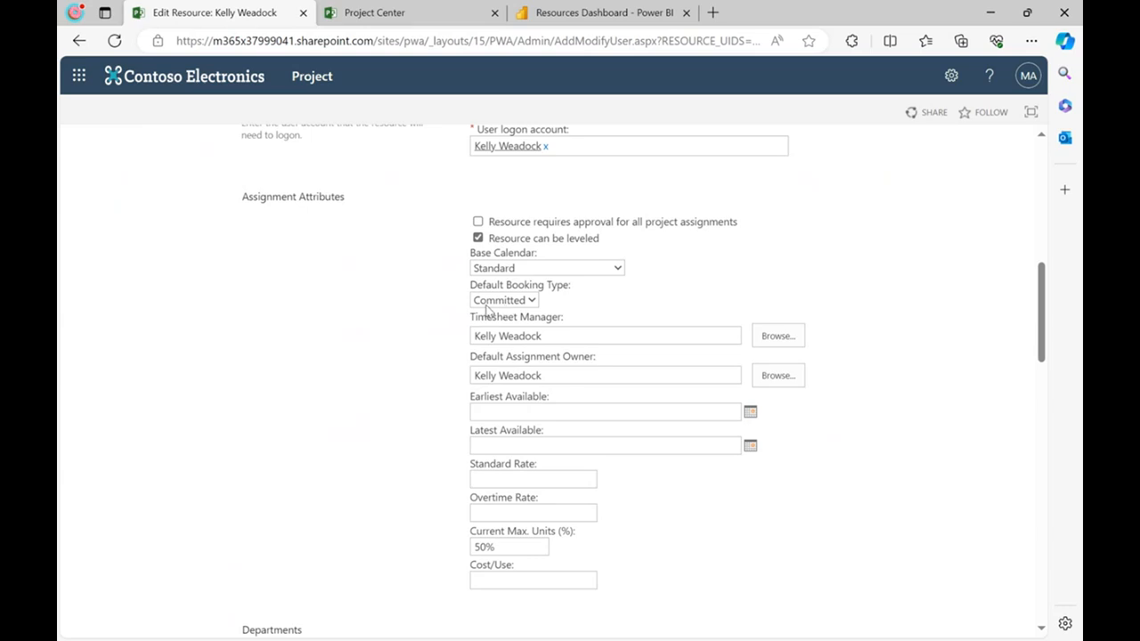
double_click(496, 547)
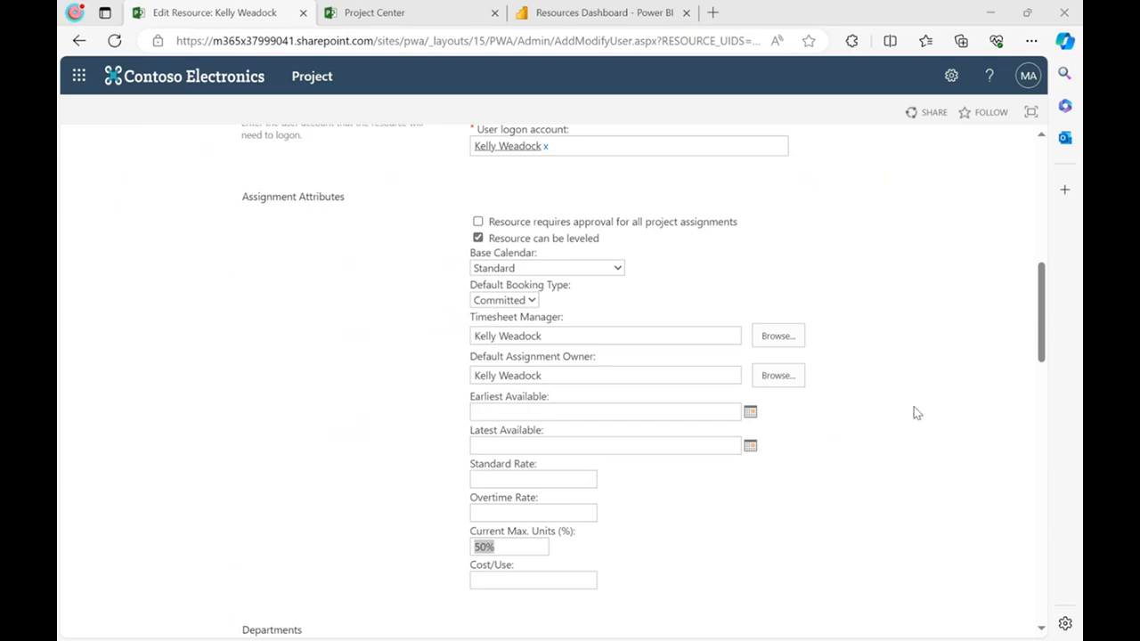
scroll(954, 382, up, 10)
click(997, 265)
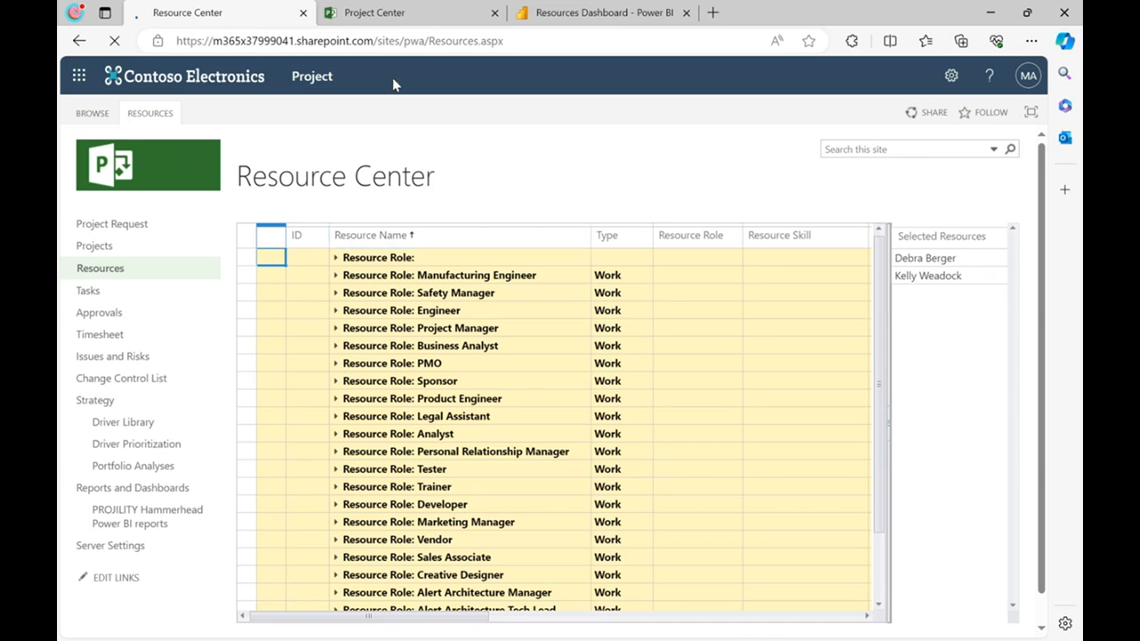
Switch to the Catalog Publishing plan in Project Professional and select task 108, Develop campaign release schedules.
click(374, 27)
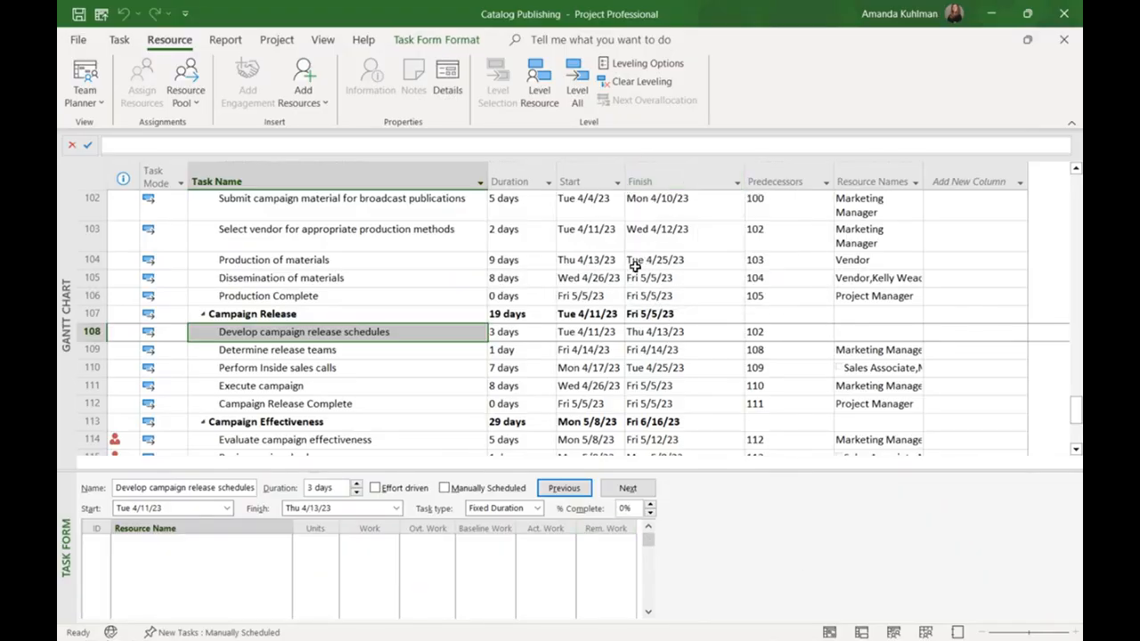
key(Up)
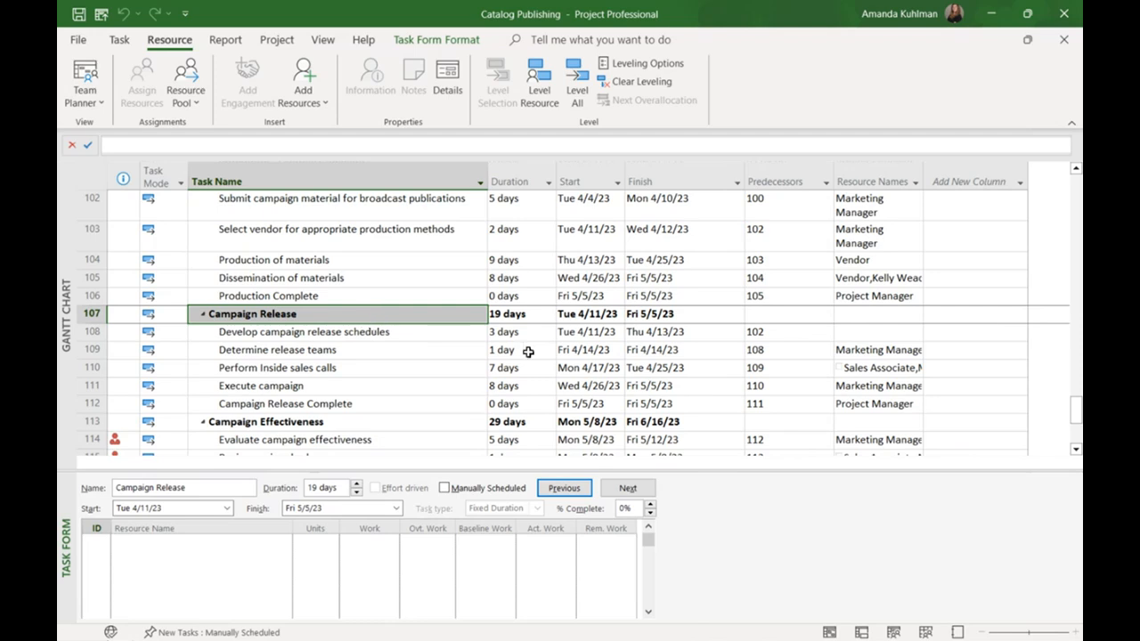
click(443, 331)
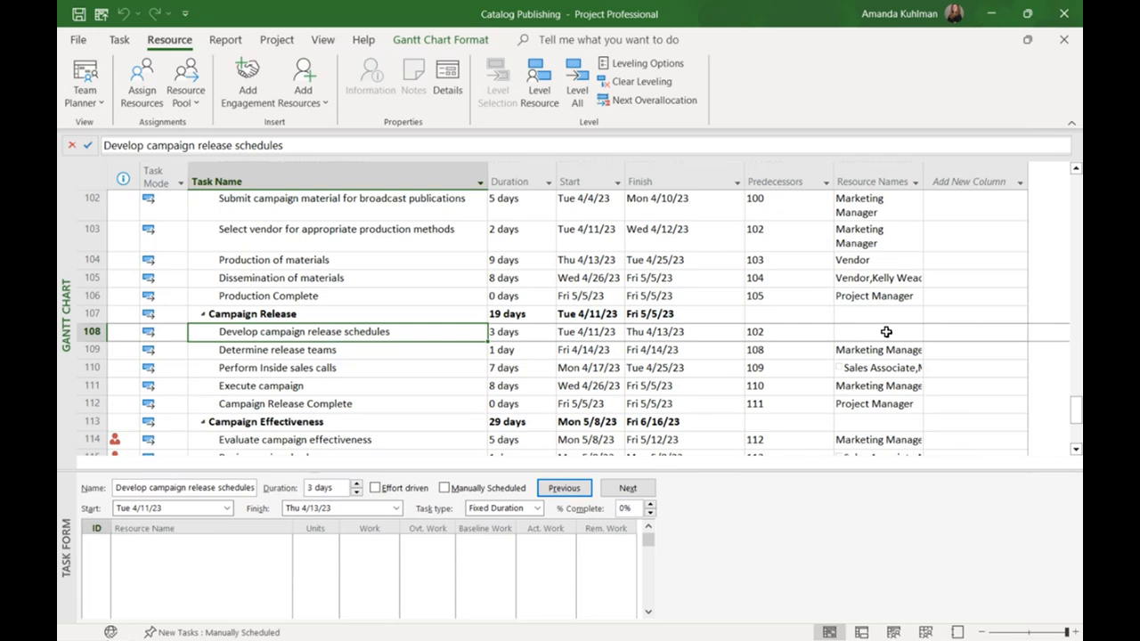
Remove the Task Form split, display the details pane again, and shrink it to leave more room for the task list.
click(323, 40)
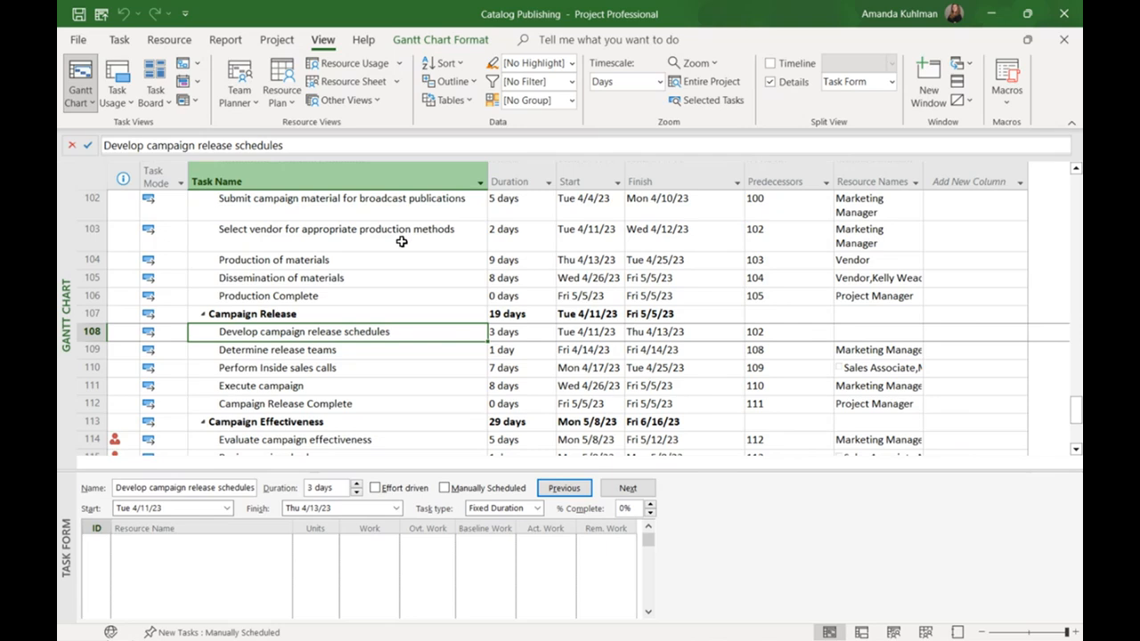
right_click(714, 485)
click(733, 308)
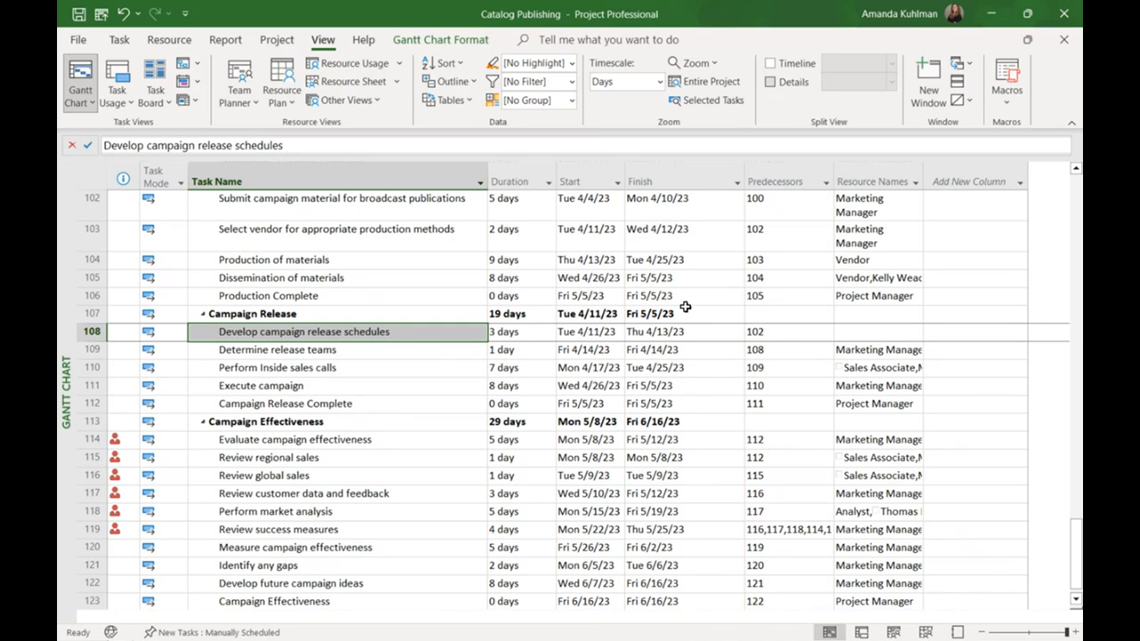
click(769, 82)
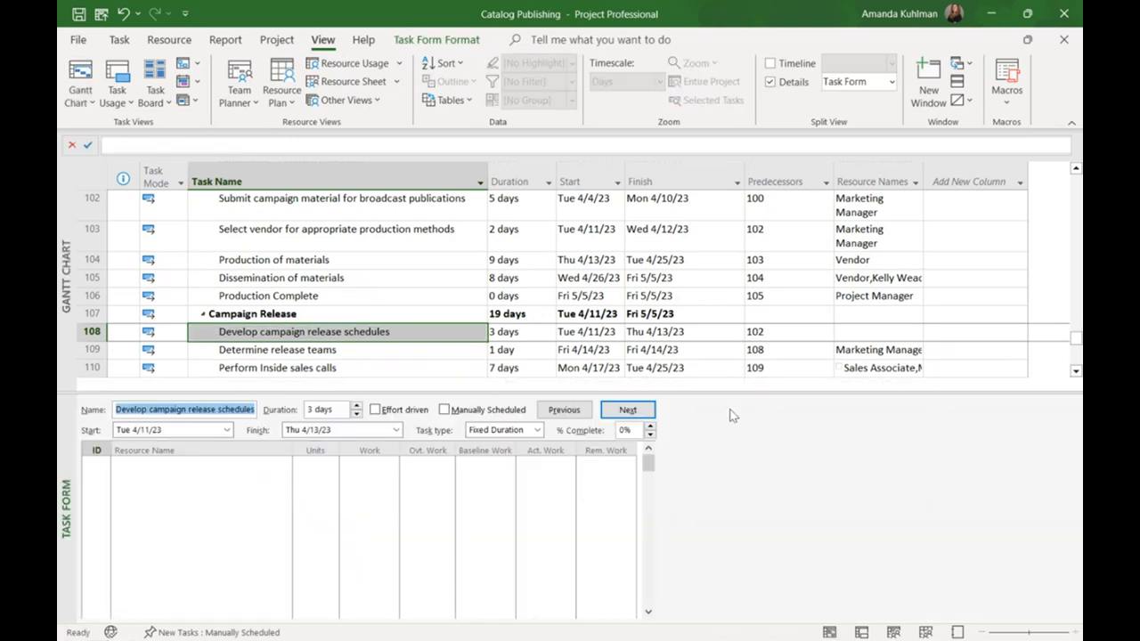
drag(736, 391, 736, 428)
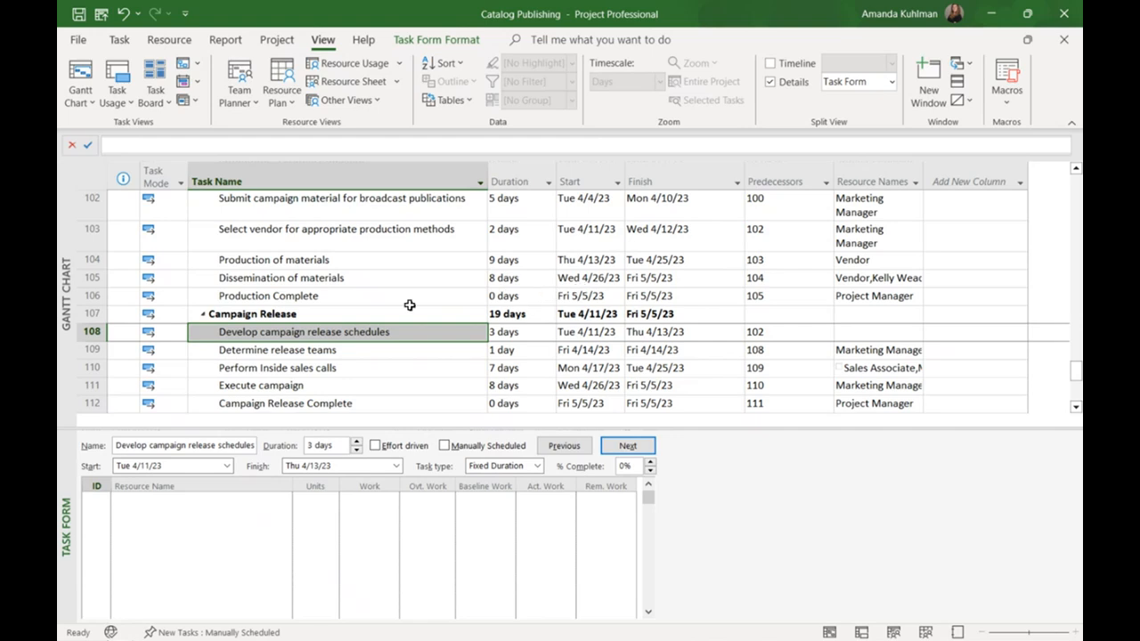
Examine the resource assignments of Perform Inside sales calls and Execute campaign in the Task Form.
click(242, 535)
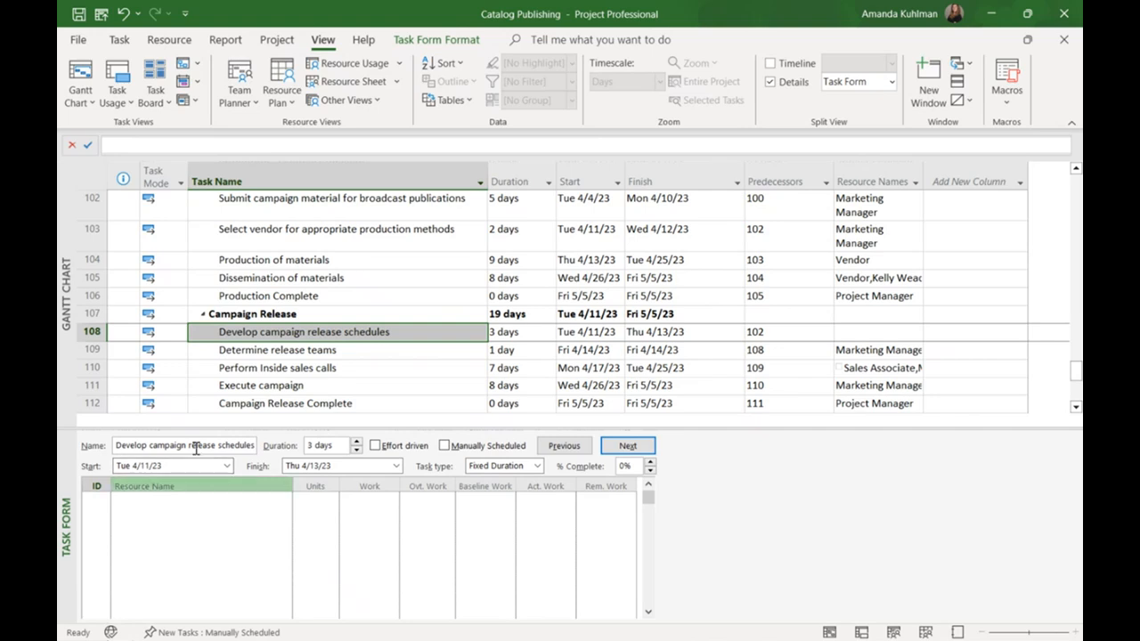
click(292, 331)
click(297, 367)
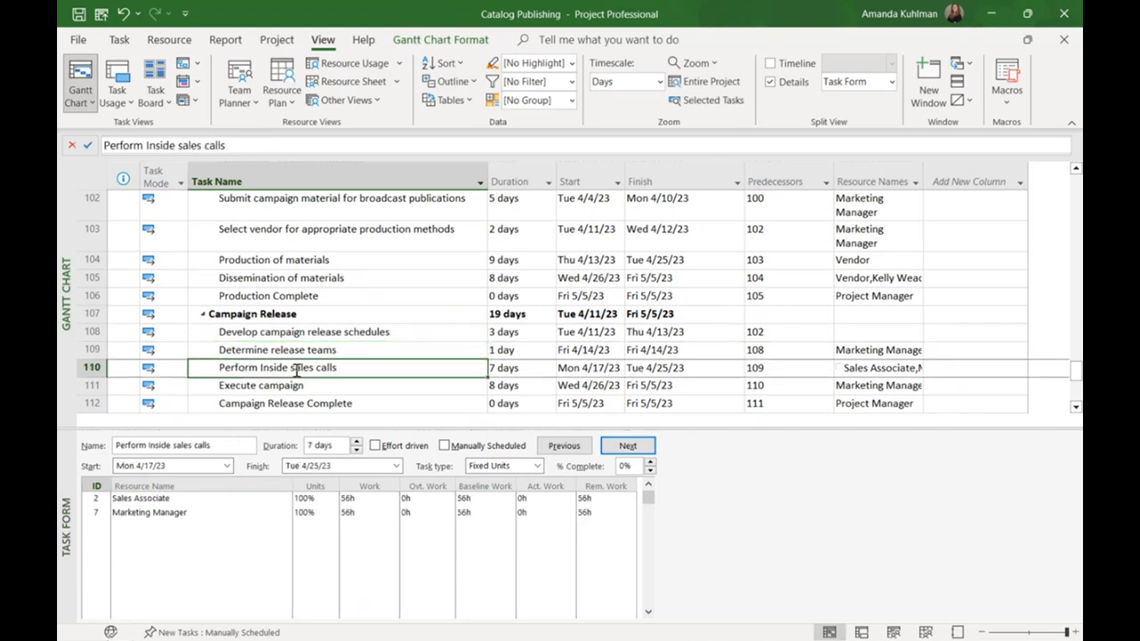
click(280, 385)
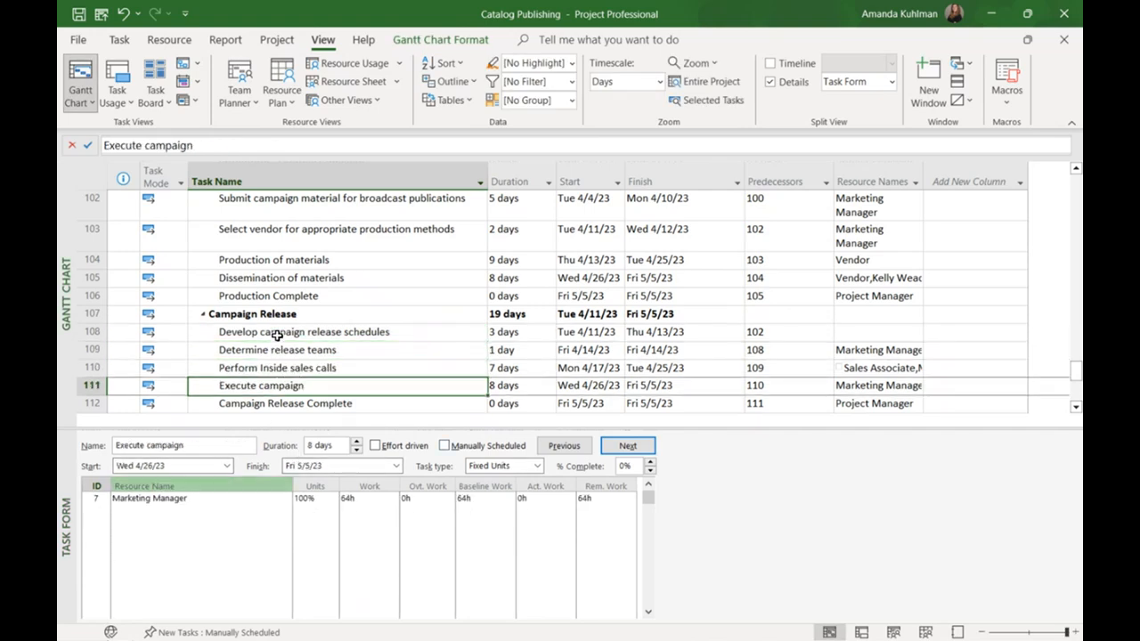
Assign the first reviewed resource, entered by full name, to Develop campaign release schedules through the Task Form.
click(277, 335)
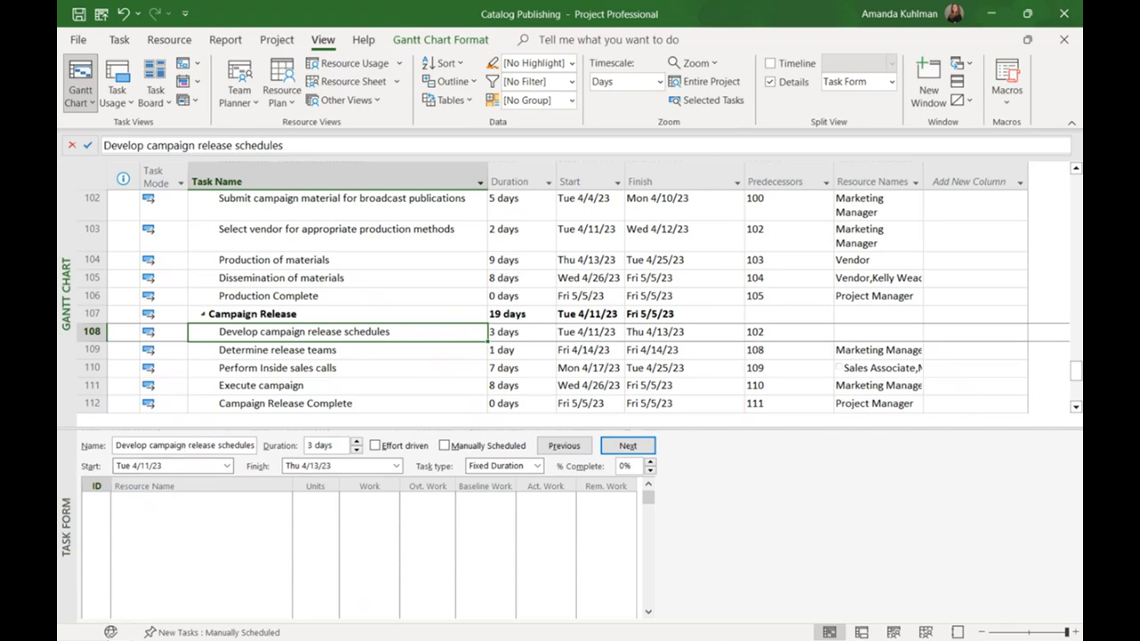
click(238, 501)
text(Debra Berger)
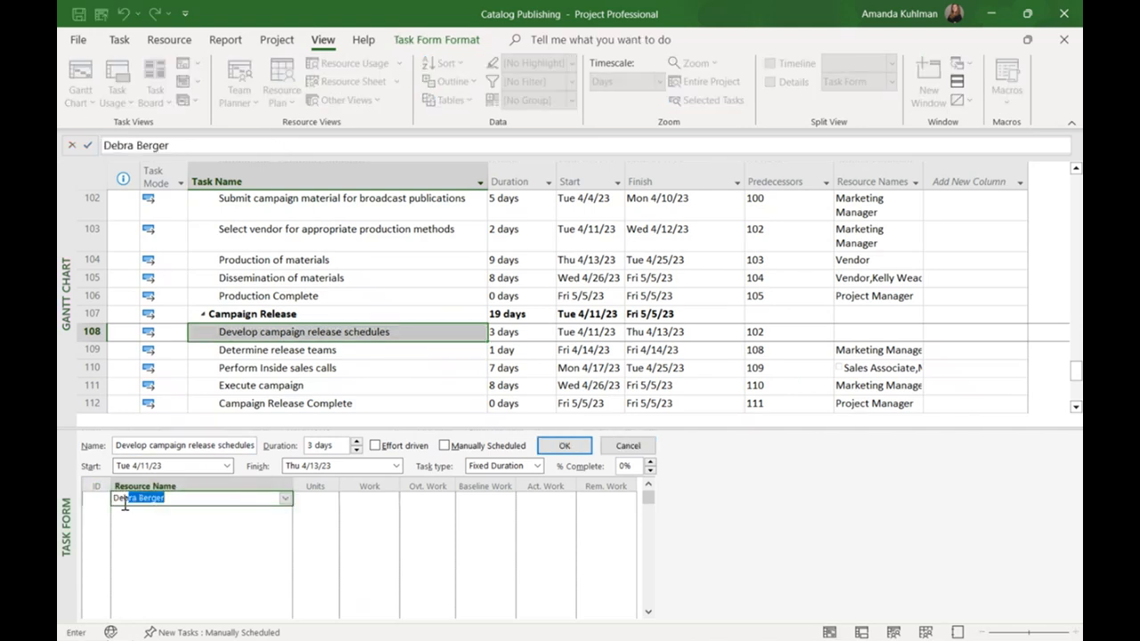
click(565, 446)
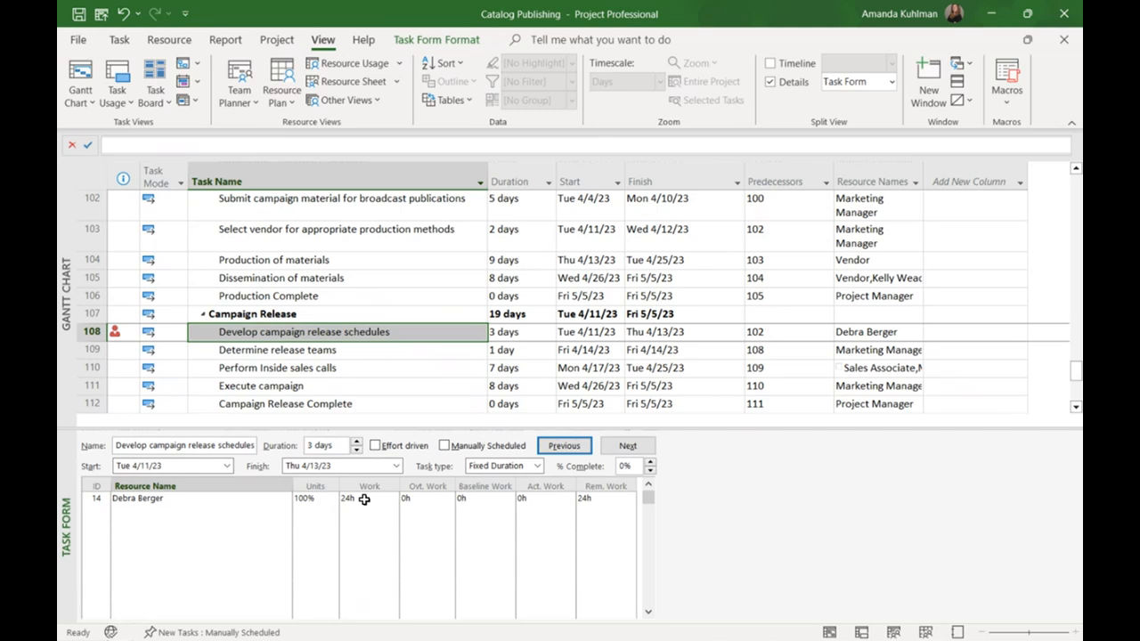
Add the second reviewed resource by full name to the assignments of Develop campaign release schedules.
click(286, 514)
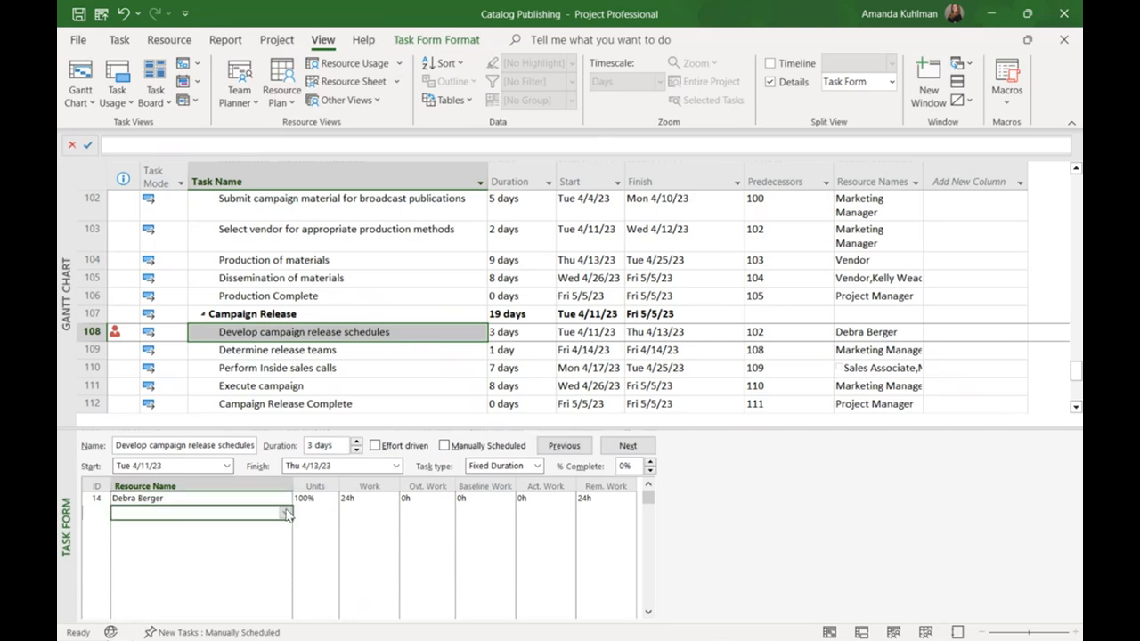
text(Kelly Weadock)
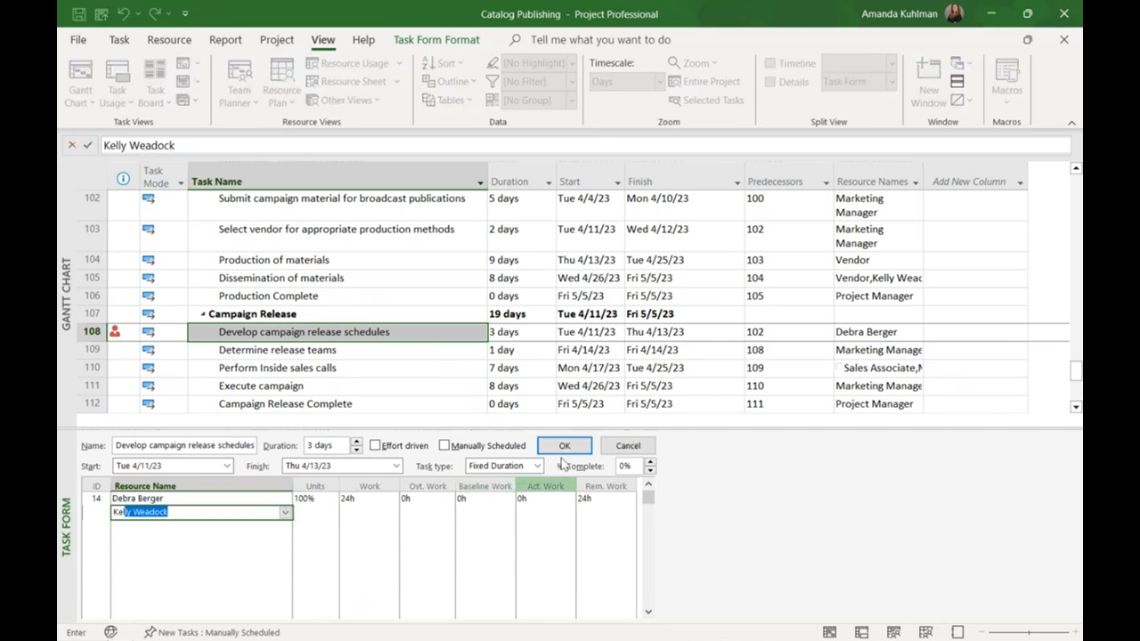
click(564, 446)
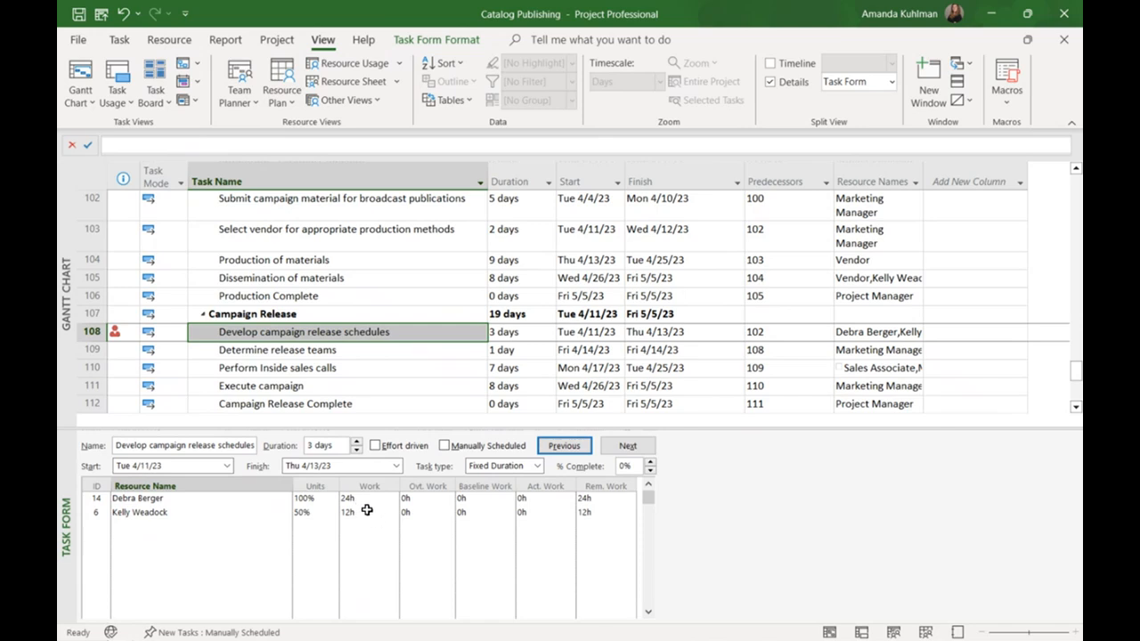
Reselect Develop campaign release schedules in the task list, display the Resource Usage view, and remove the Task Form split.
mouse_move(118, 333)
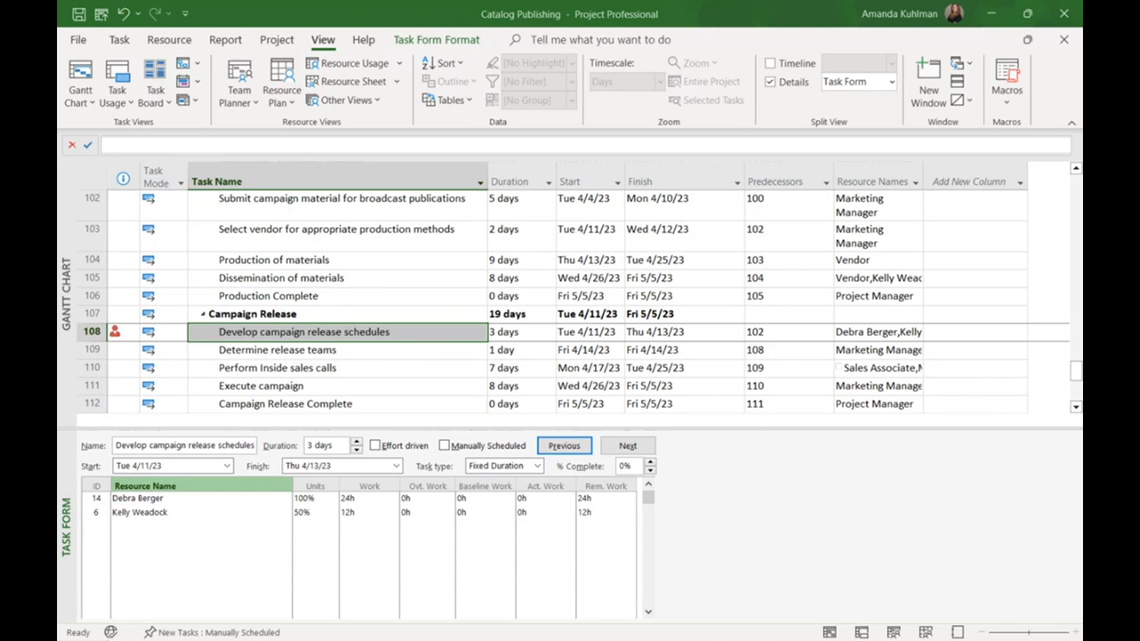
click(211, 333)
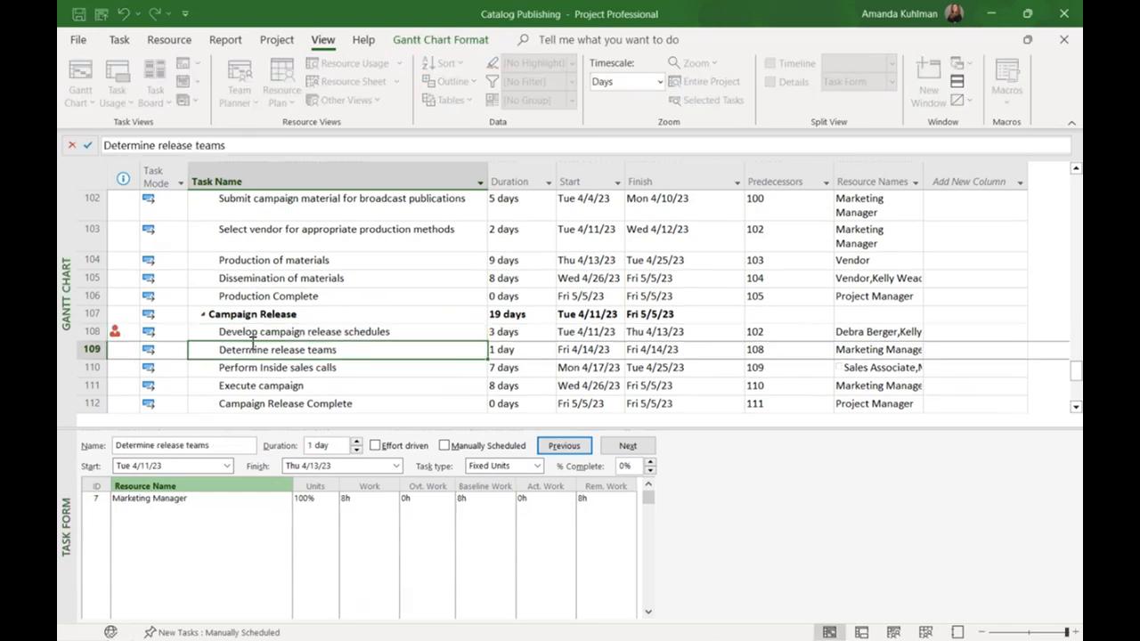
key(Return)
click(252, 332)
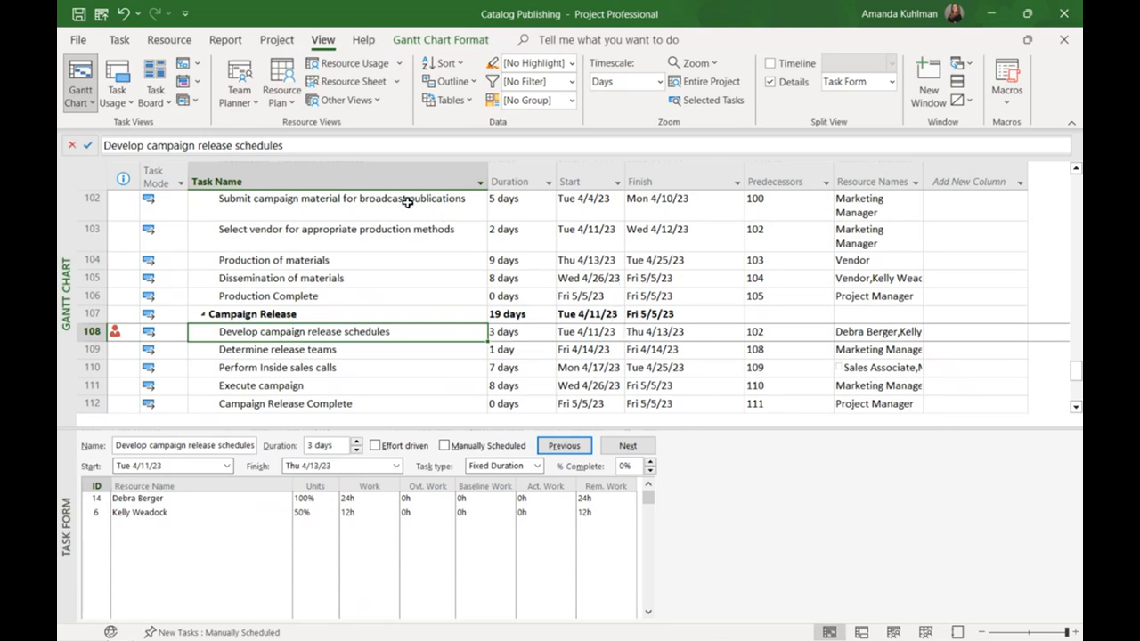
click(358, 69)
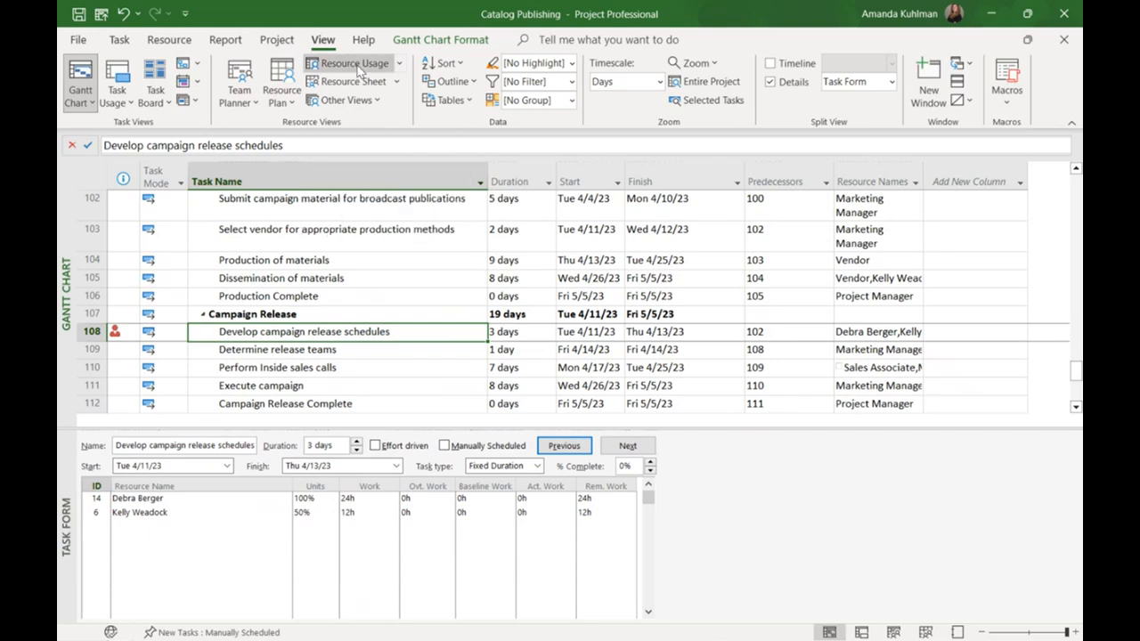
right_click(727, 447)
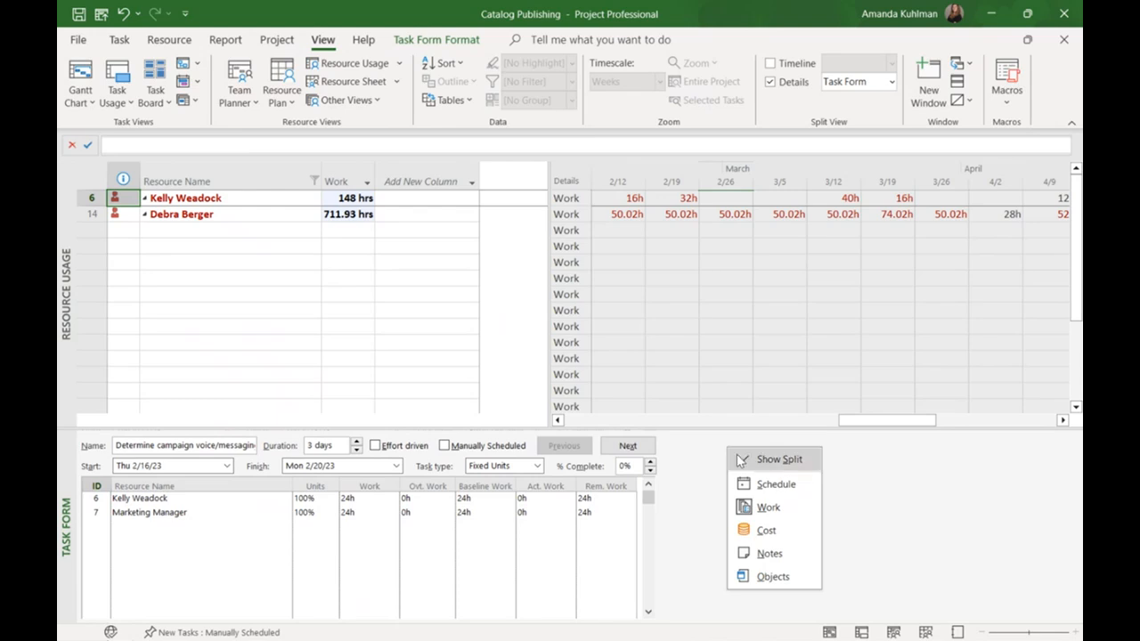
click(774, 459)
Expand the task assignments of both listed resources in Resource Usage and look over the available timescale units.
click(145, 214)
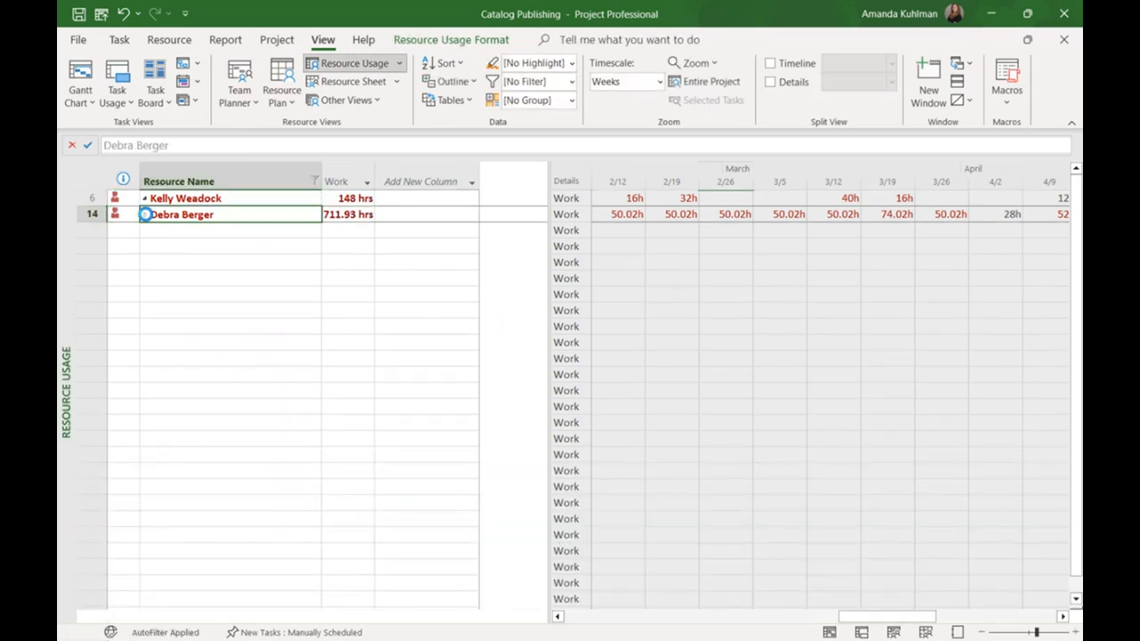
click(144, 198)
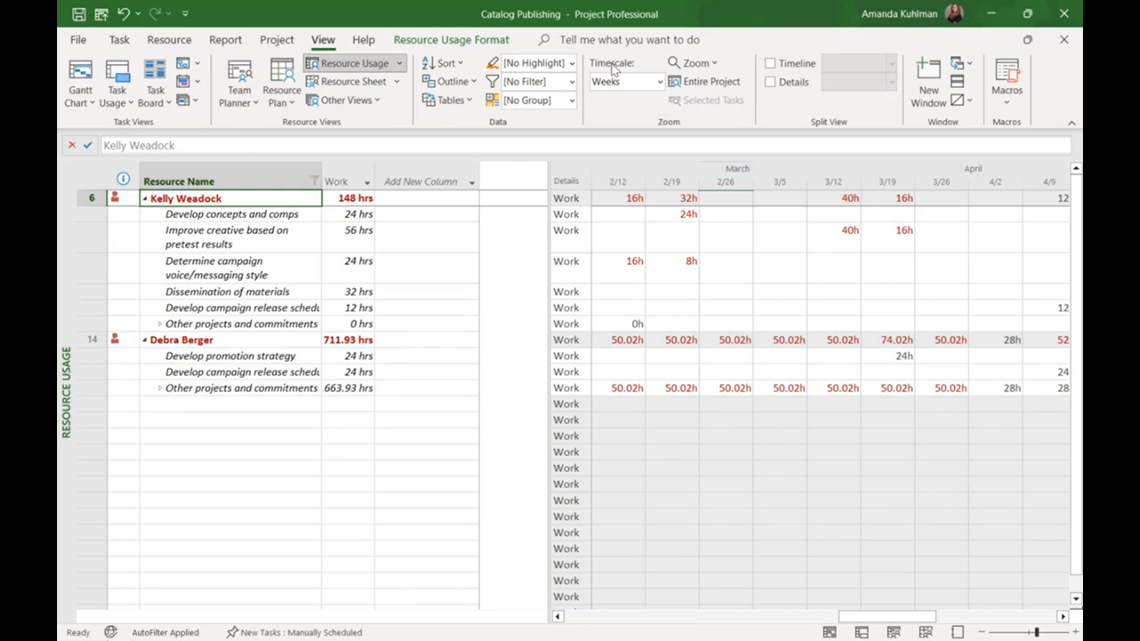
click(659, 82)
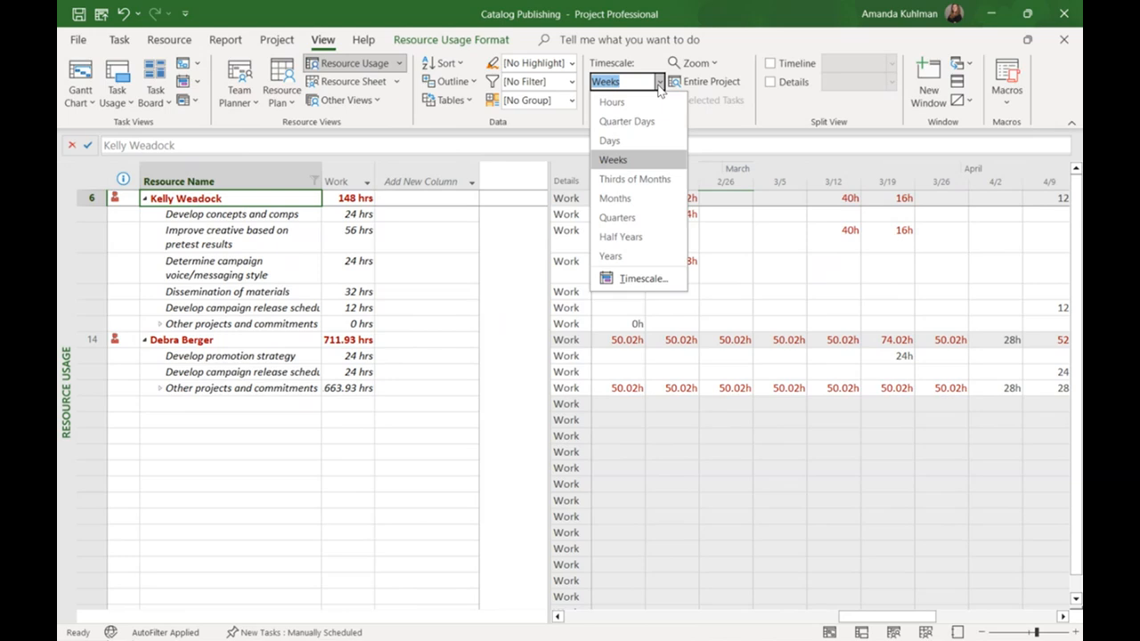
click(659, 82)
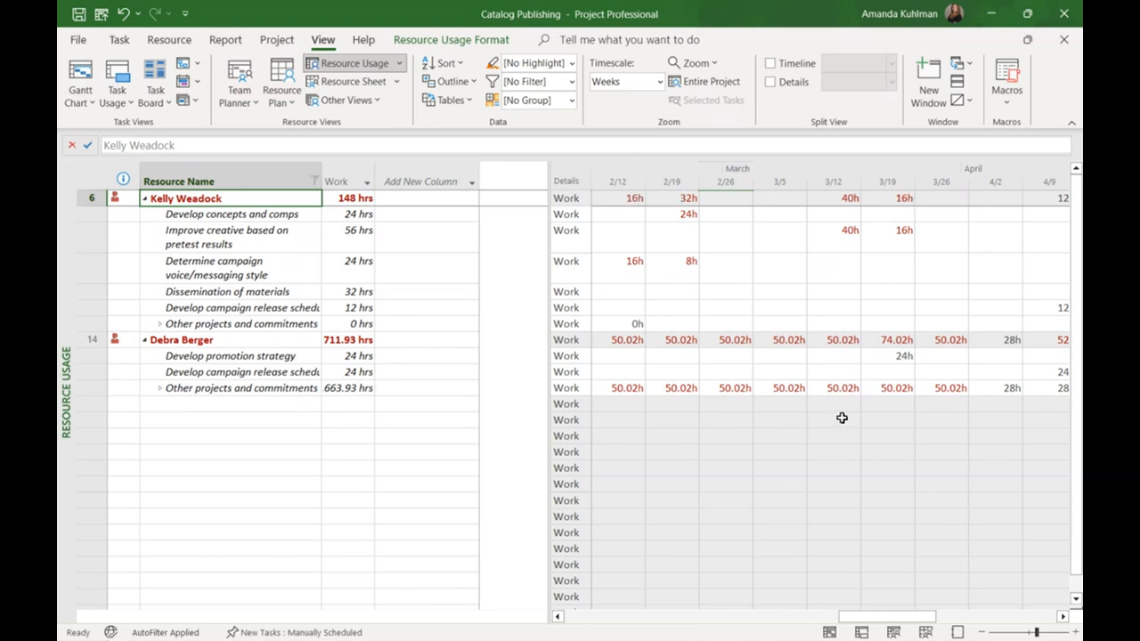
Examine both resources' assignments, expand the second resource's other projects and commitments, and check its weekly hours on _Sample PFP Project 001.
mouse_move(857, 616)
mouse_down()
mouse_move(870, 619)
mouse_move(828, 628)
mouse_move(864, 623)
mouse_up()
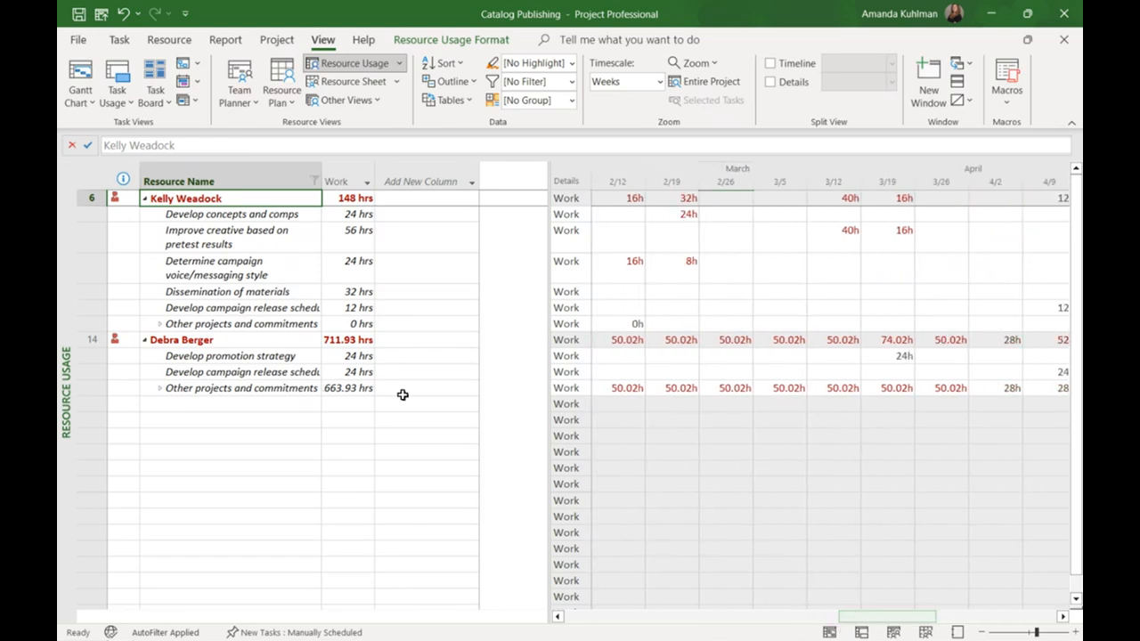
drag(288, 216, 283, 309)
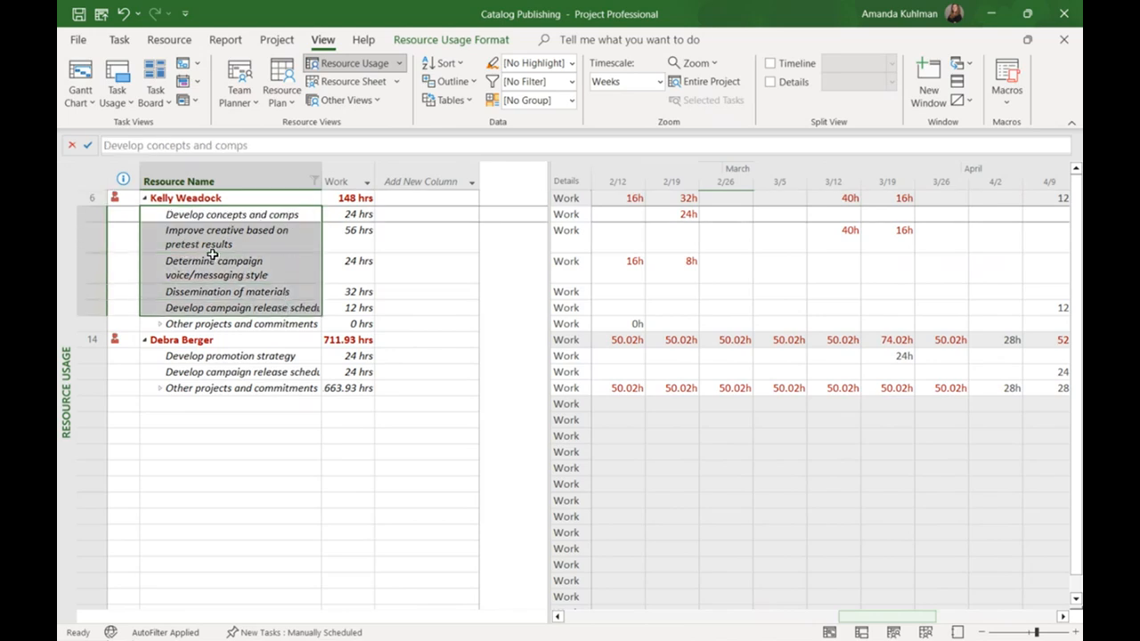
click(271, 324)
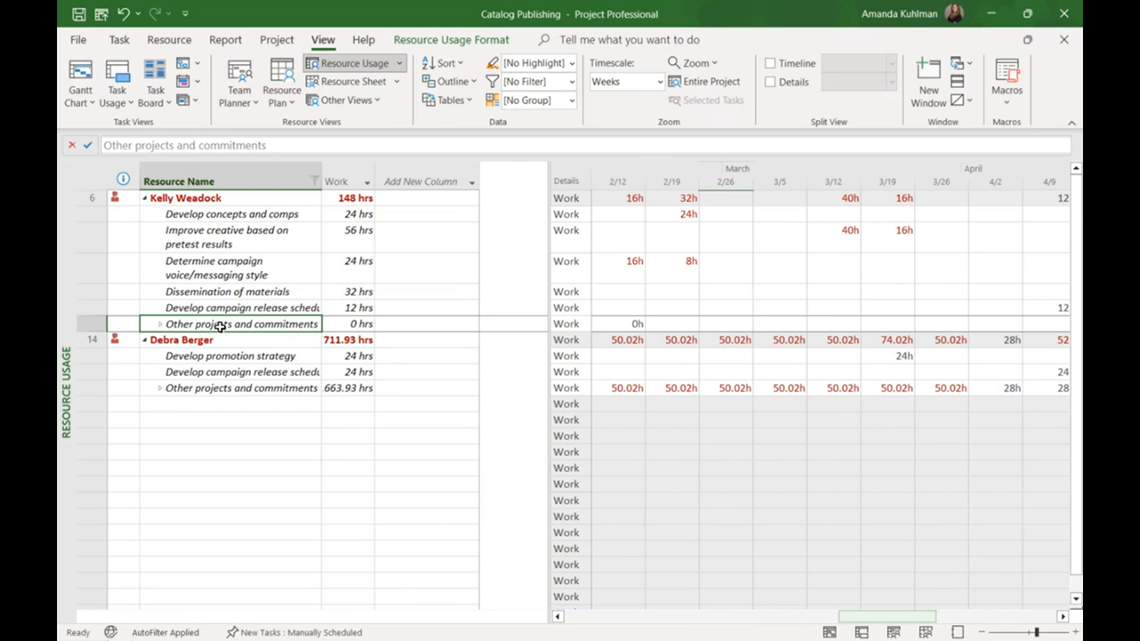
click(159, 388)
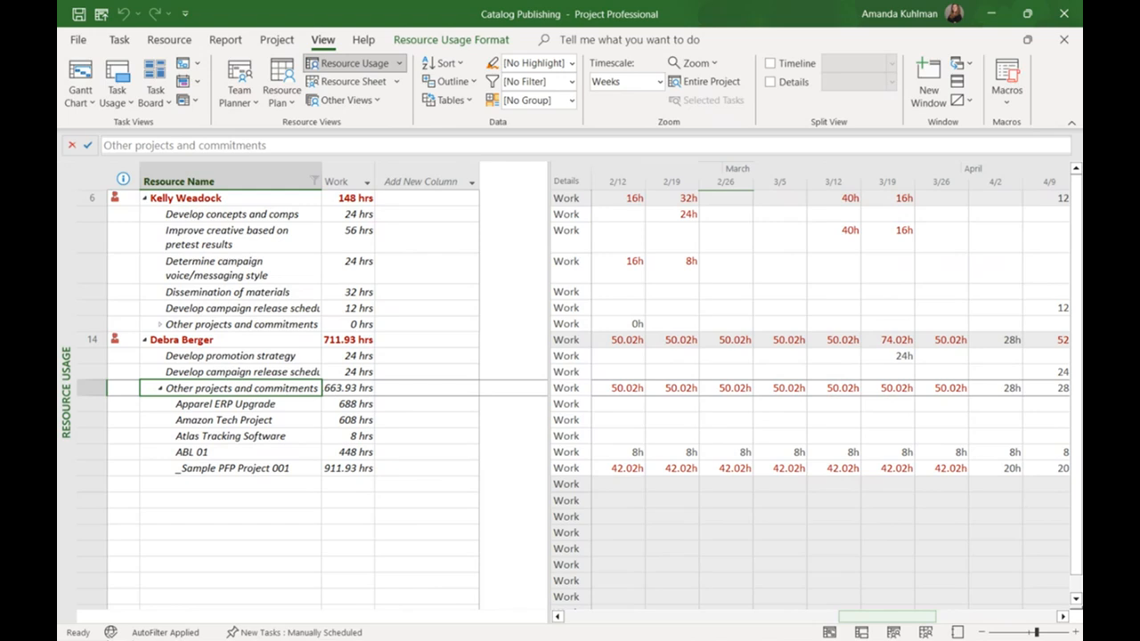
click(217, 342)
drag(229, 357, 234, 372)
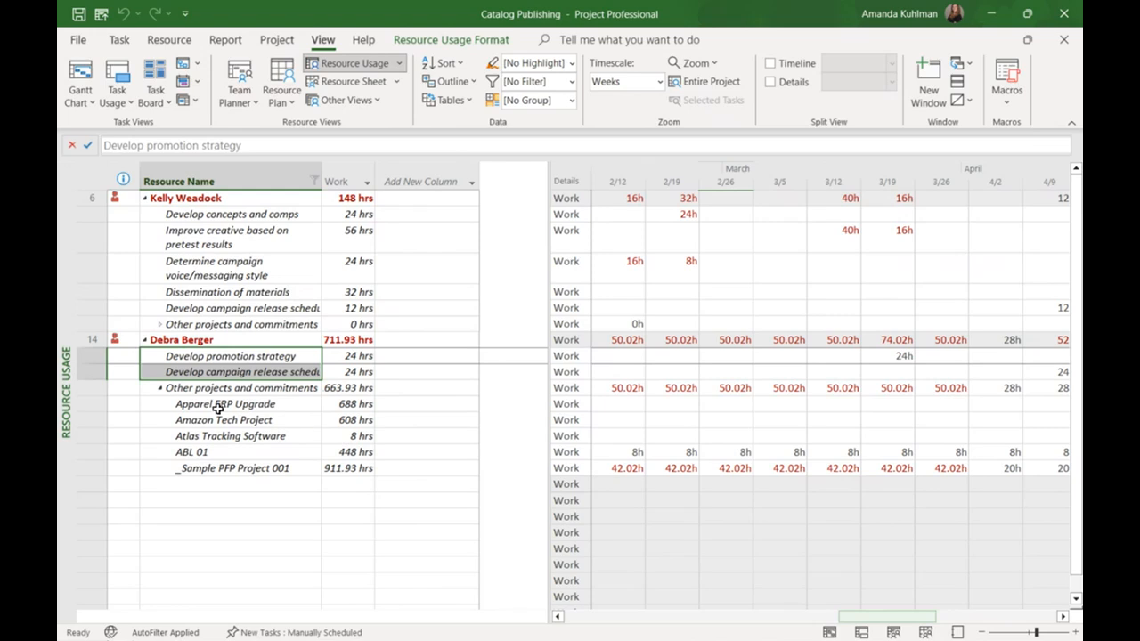
drag(218, 406, 214, 466)
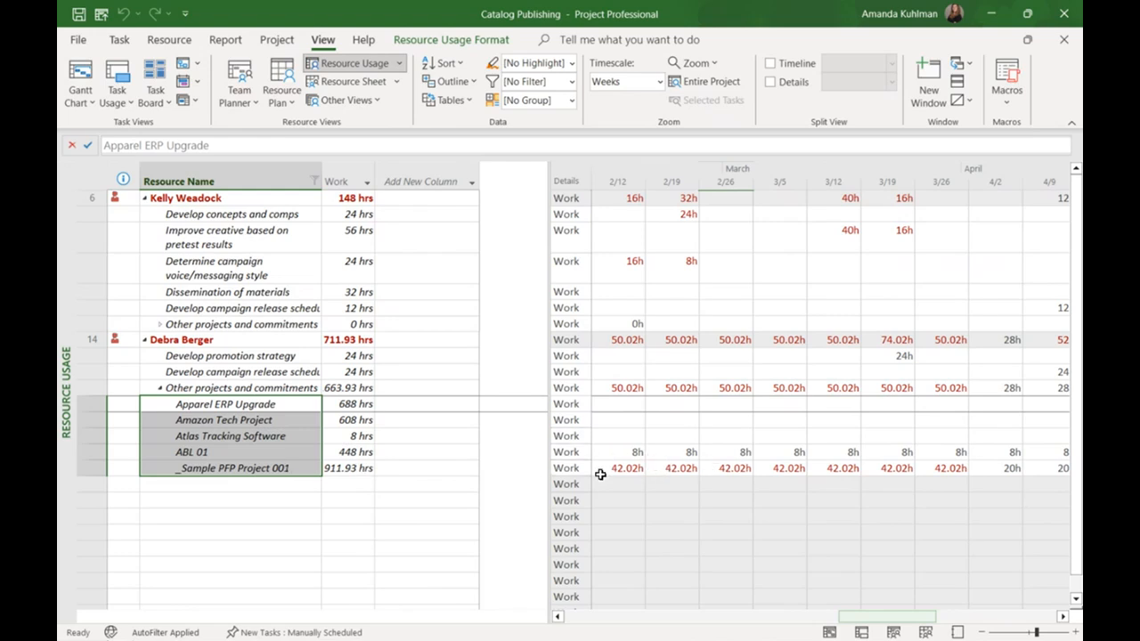
drag(619, 468, 931, 471)
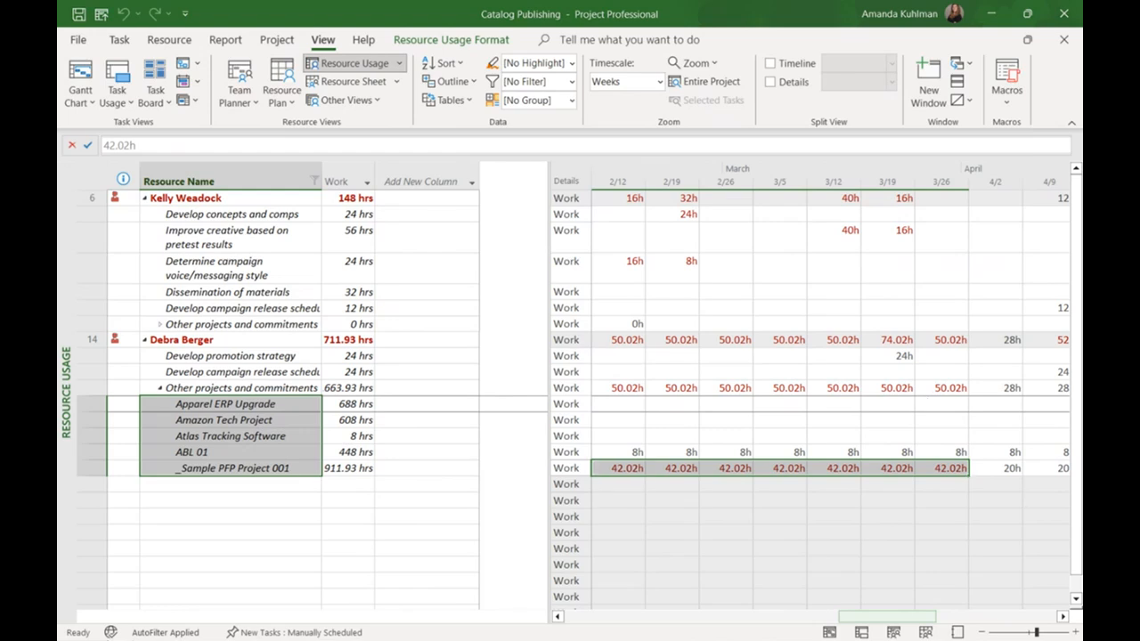
Display the Resource Graph for the second resource and inspect its daily allocation around the week of Apr 9, '23.
click(403, 88)
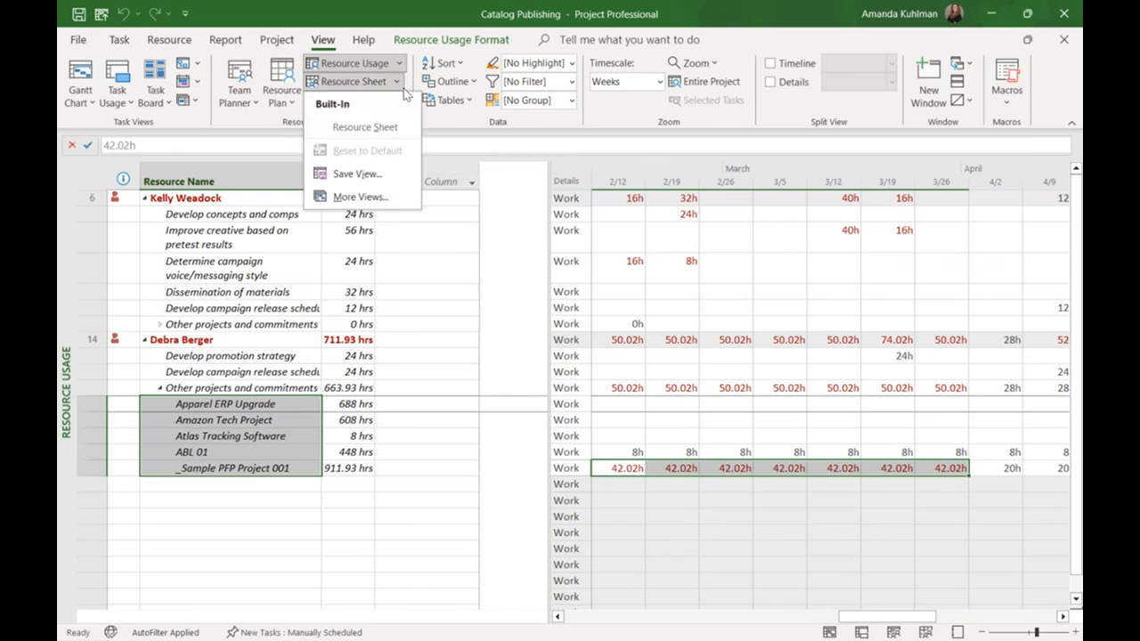
click(403, 87)
click(374, 101)
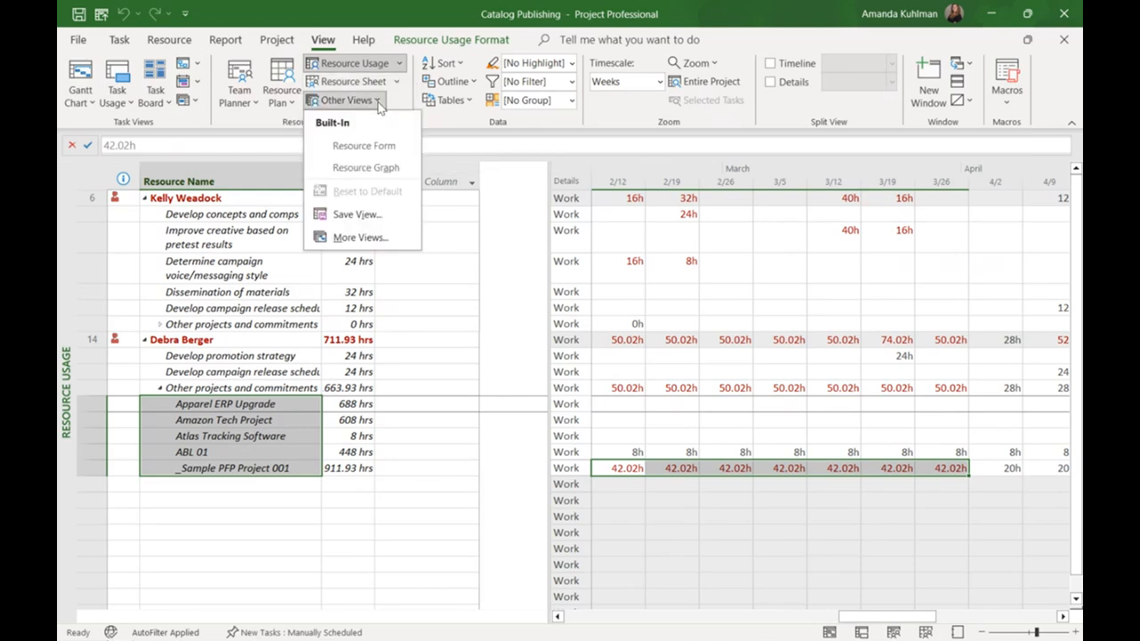
click(366, 169)
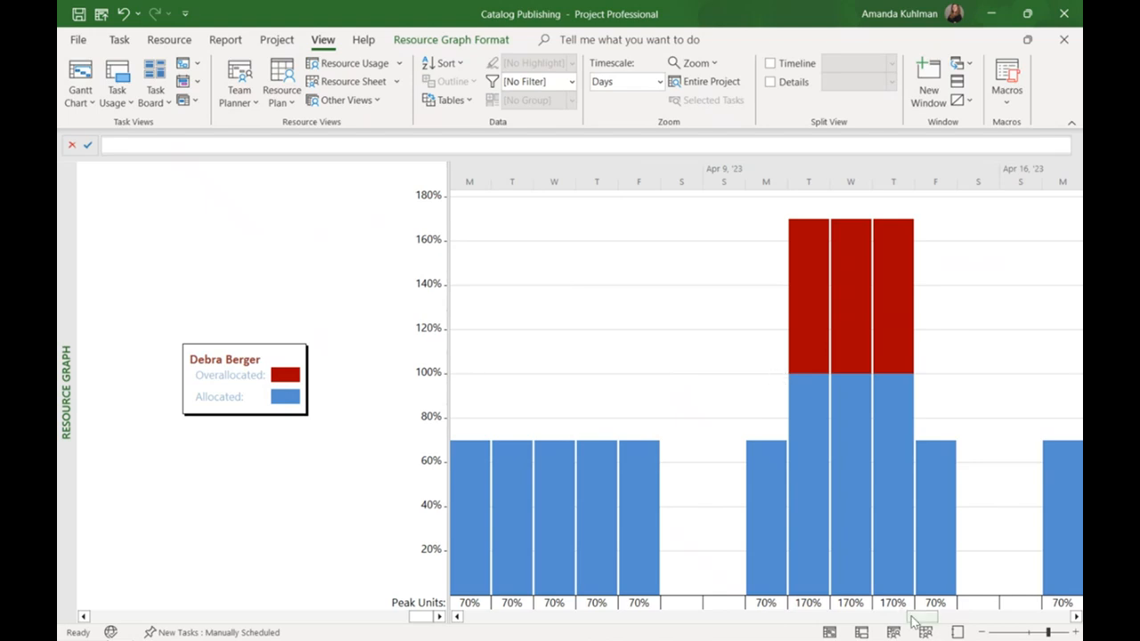
mouse_move(913, 621)
mouse_down()
mouse_move(966, 625)
mouse_move(909, 622)
mouse_up()
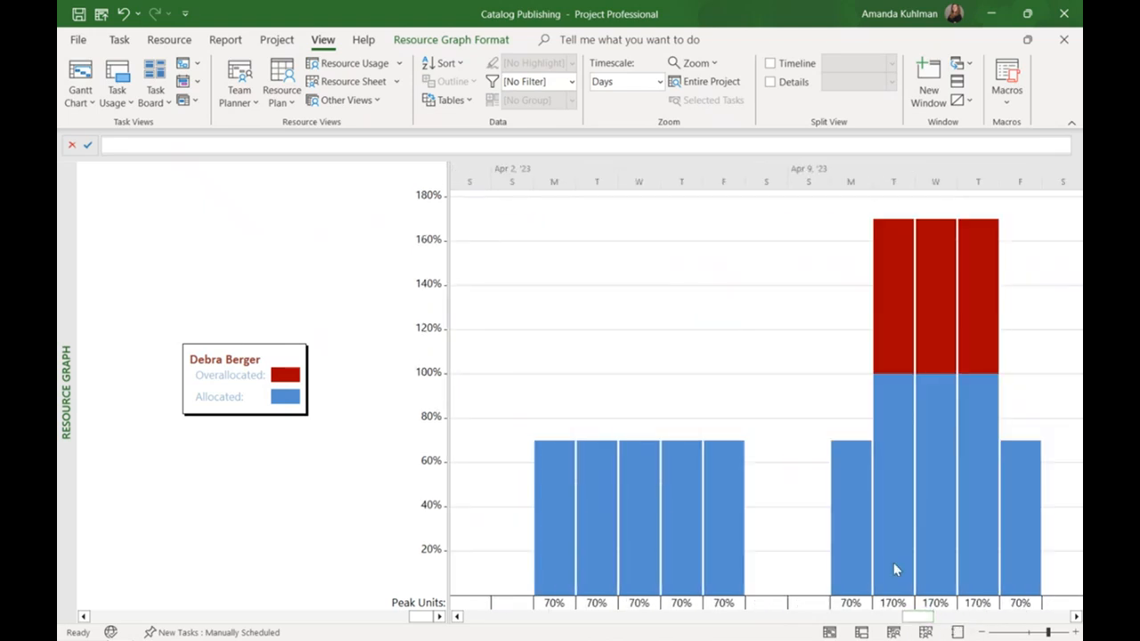
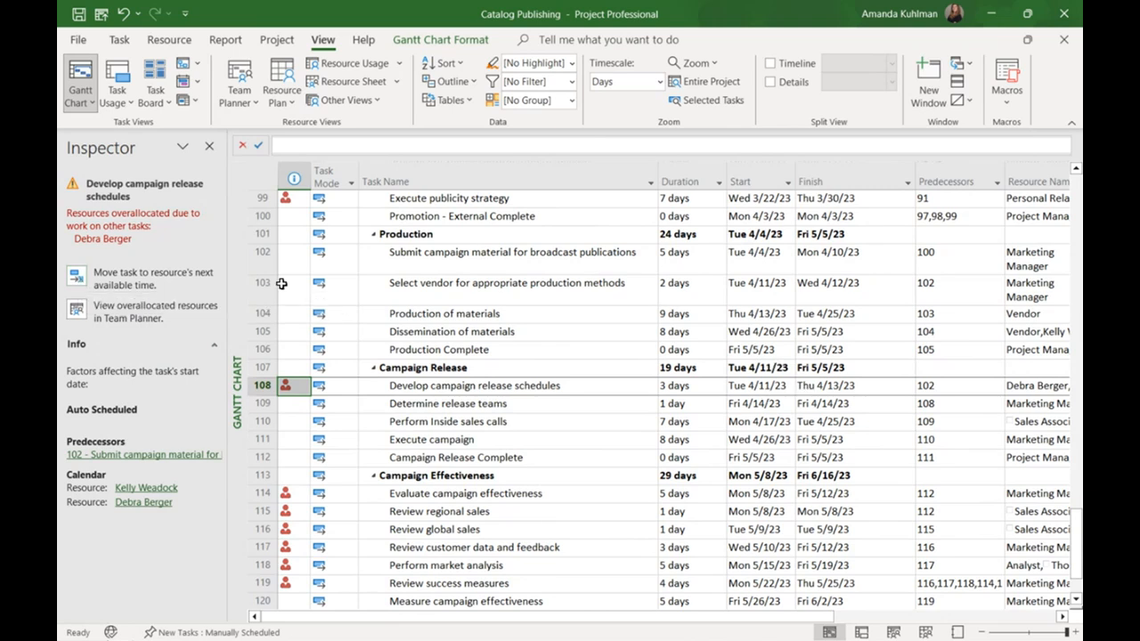
Try moving Develop campaign release schedules to the resource's next available time, and undo the move.
click(77, 279)
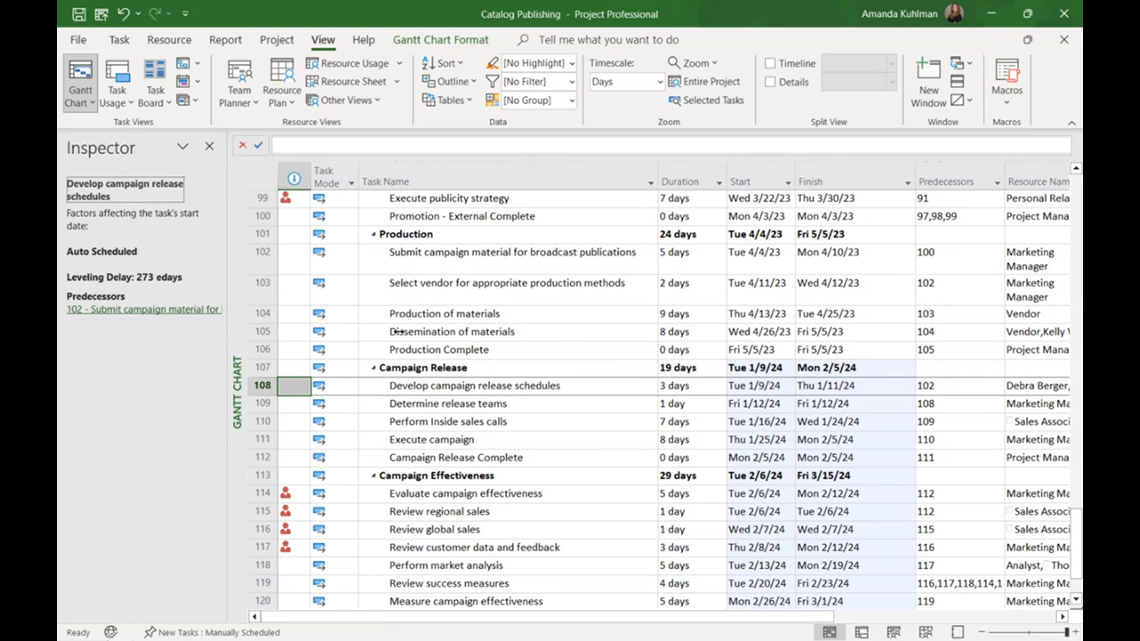
click(124, 13)
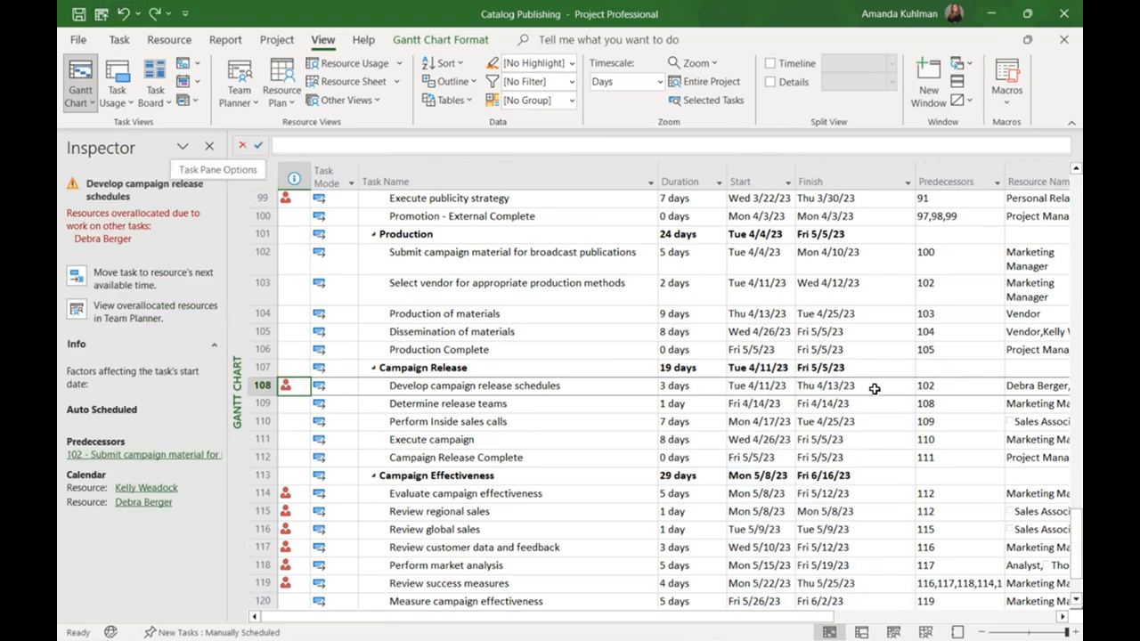
Check the predecessor's link type and lag in the Task Information of Develop campaign release schedules, leaving it without changes.
click(934, 388)
double_click(949, 380)
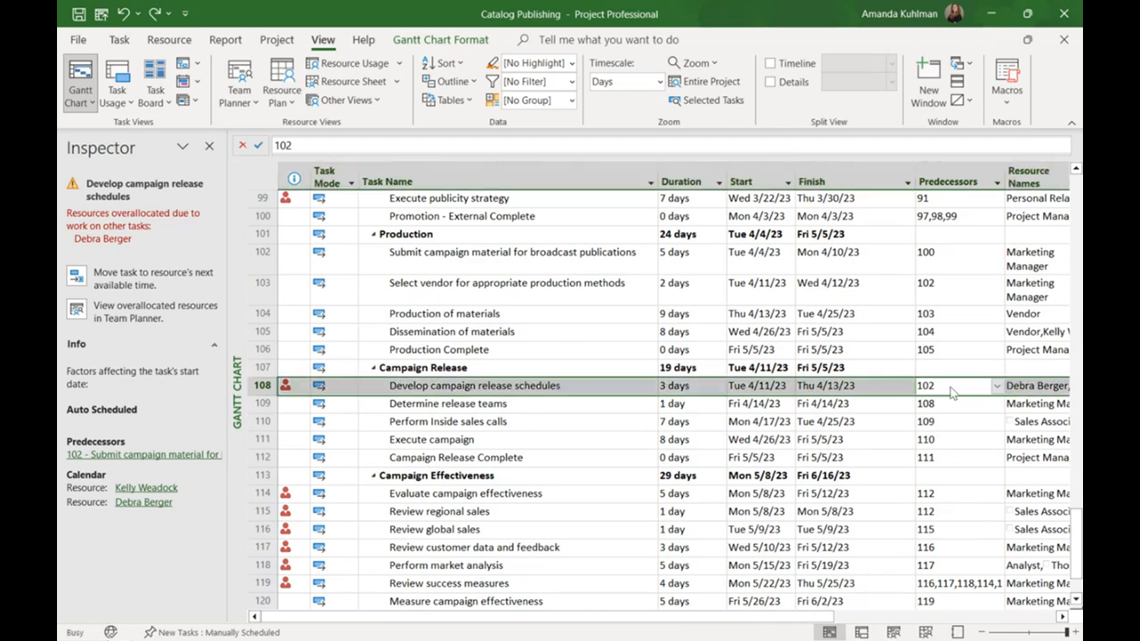
click(406, 197)
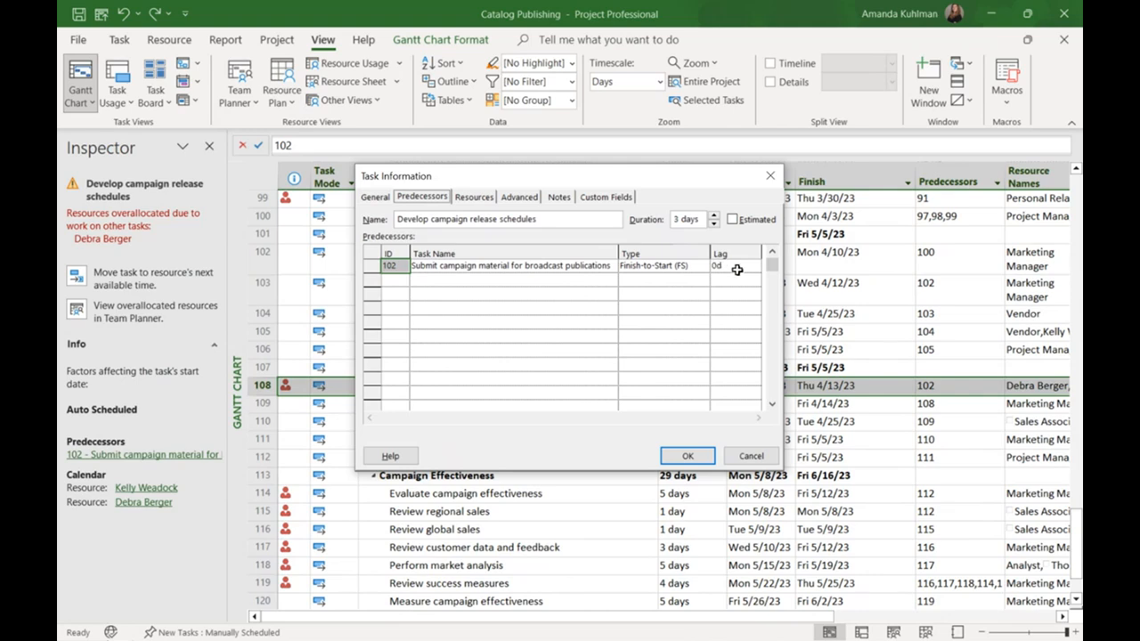
click(757, 457)
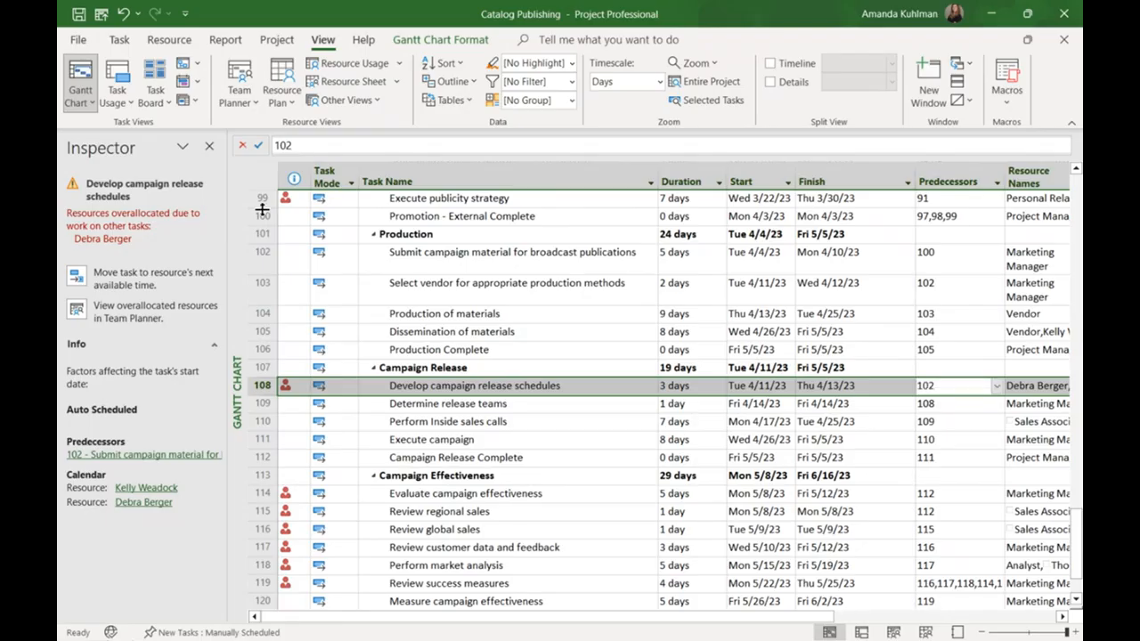
Close the Inspector, display the Task Form below the Gantt Chart, and resize the split to show more tasks.
click(209, 147)
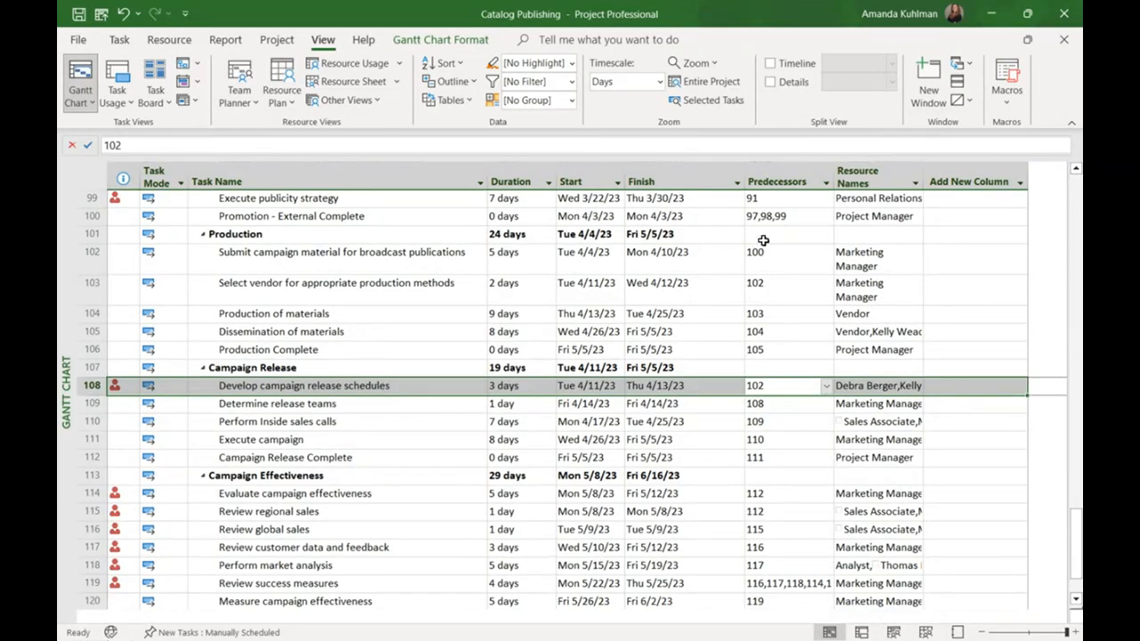
click(772, 82)
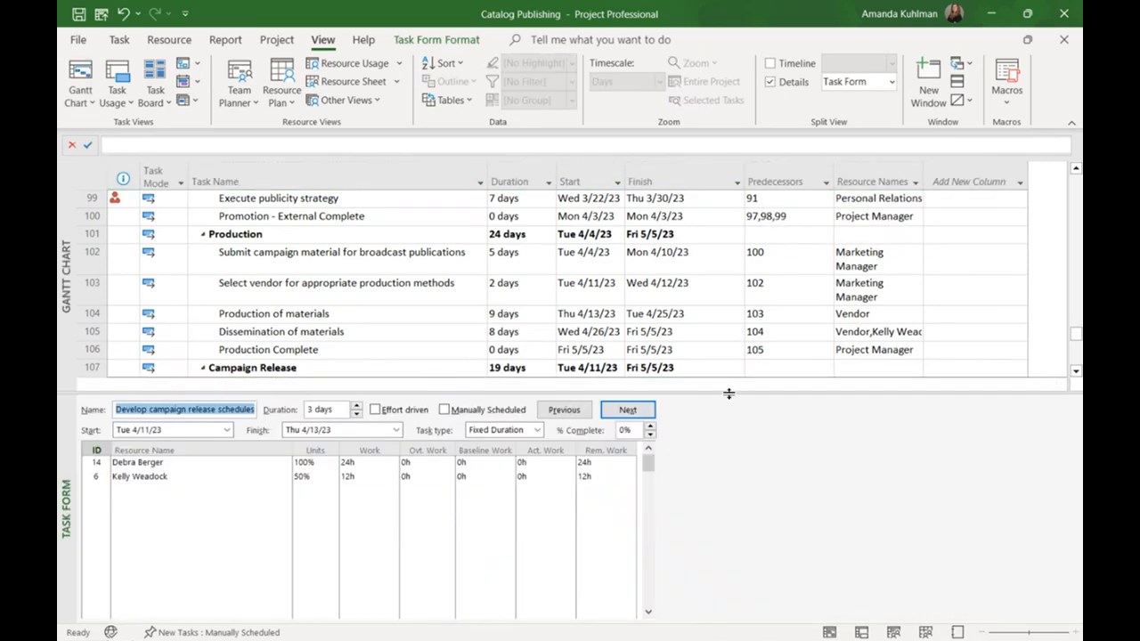
drag(729, 393, 729, 481)
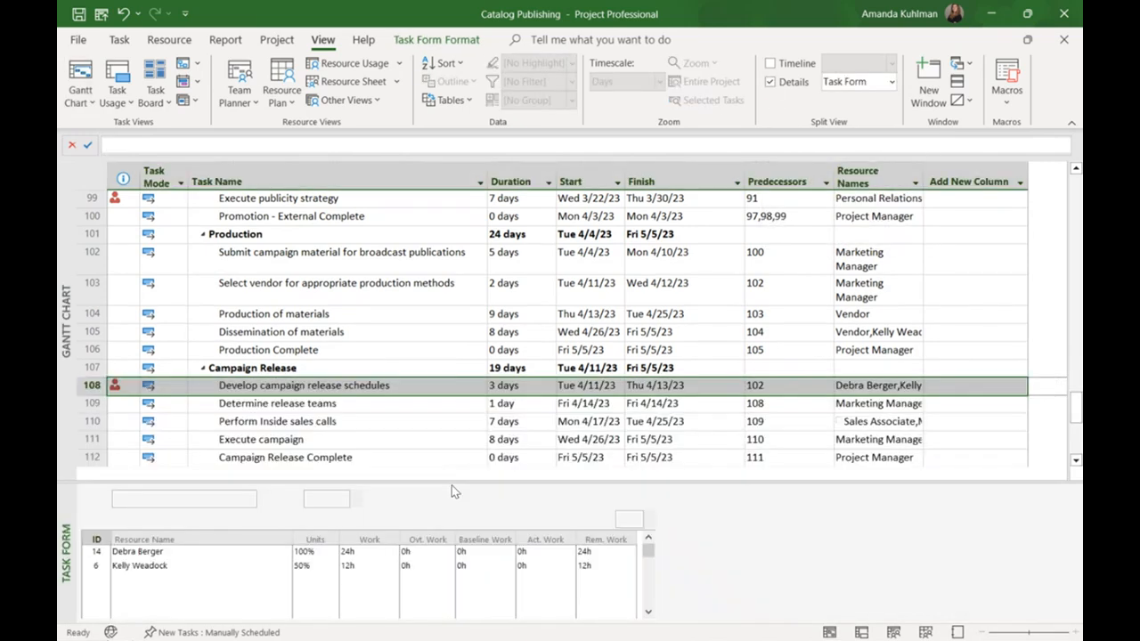
click(319, 552)
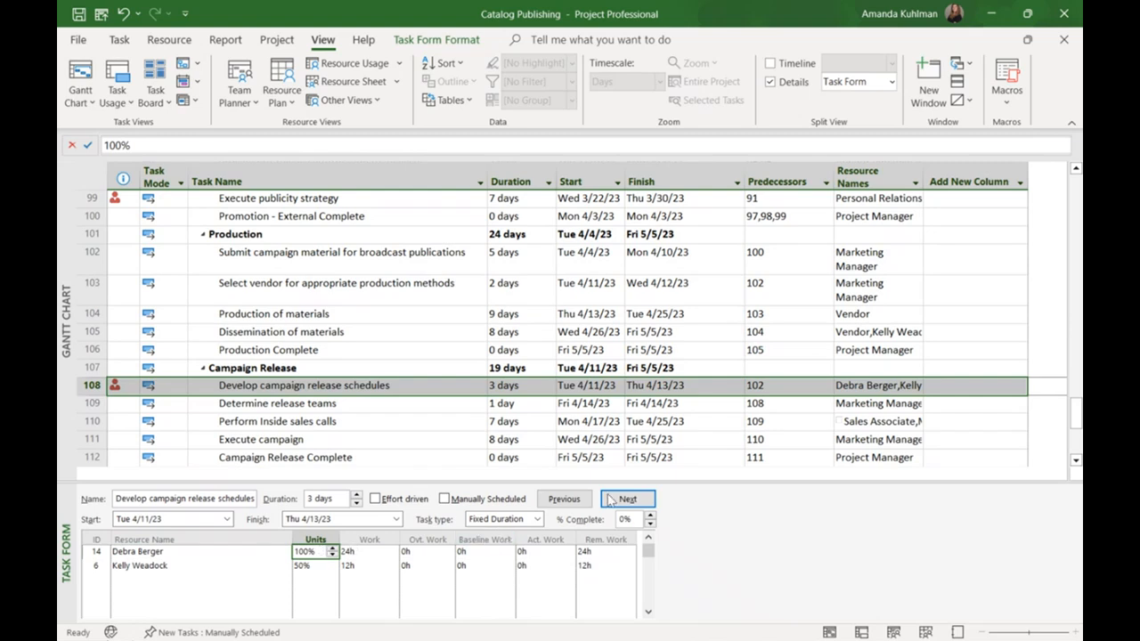
drag(654, 479, 654, 459)
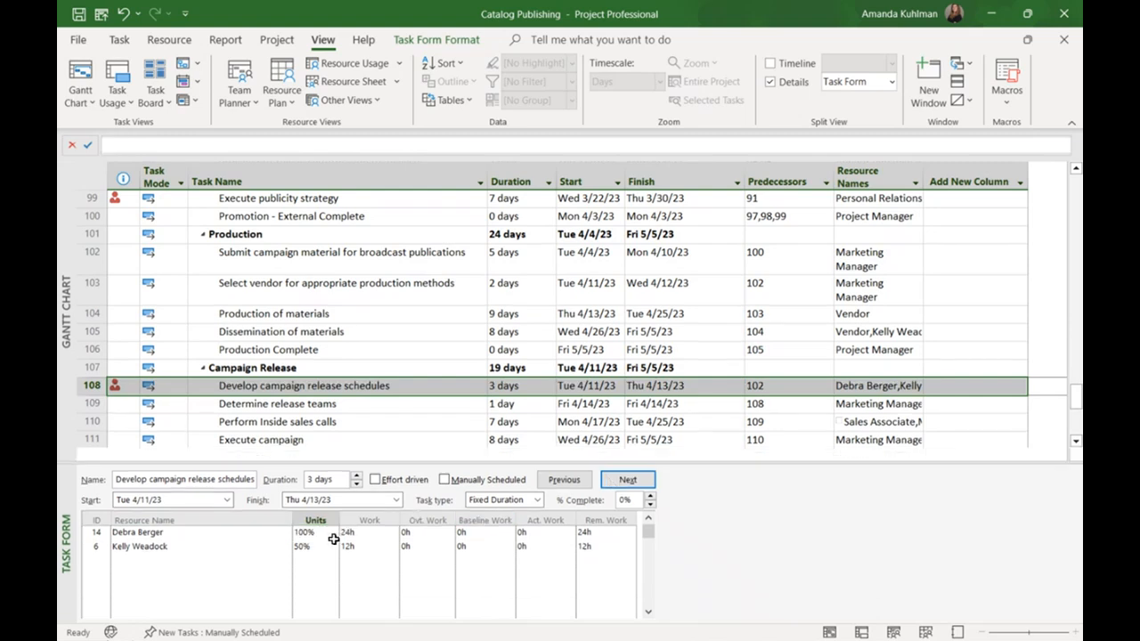
Set the first listed resource's units on Develop campaign release schedules to 50%.
click(311, 533)
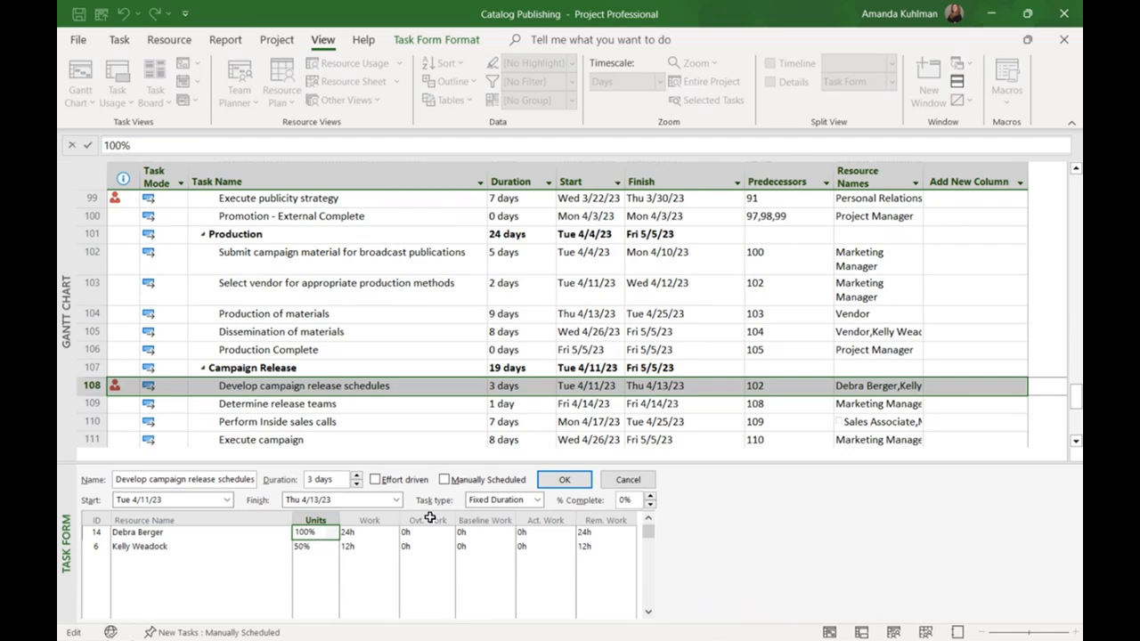
key(BackSpace)
key(BackSpace)
key(BackSpace)
key(BackSpace)
text(50)
click(564, 480)
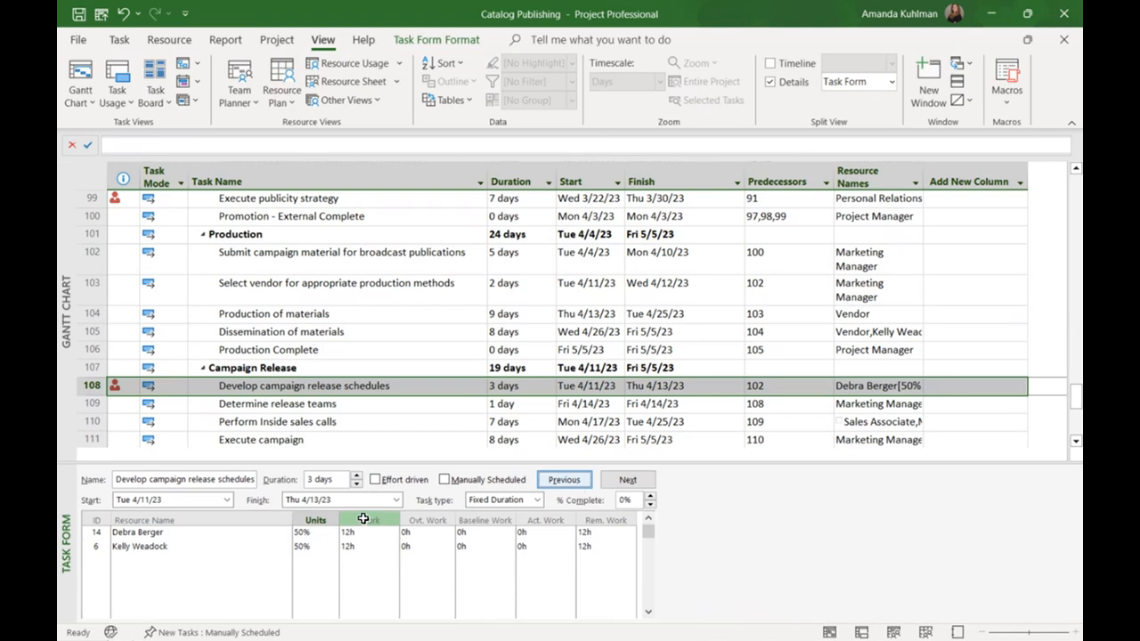
Reduce the first listed resource's assignment units further to 25%.
click(307, 532)
text(25)
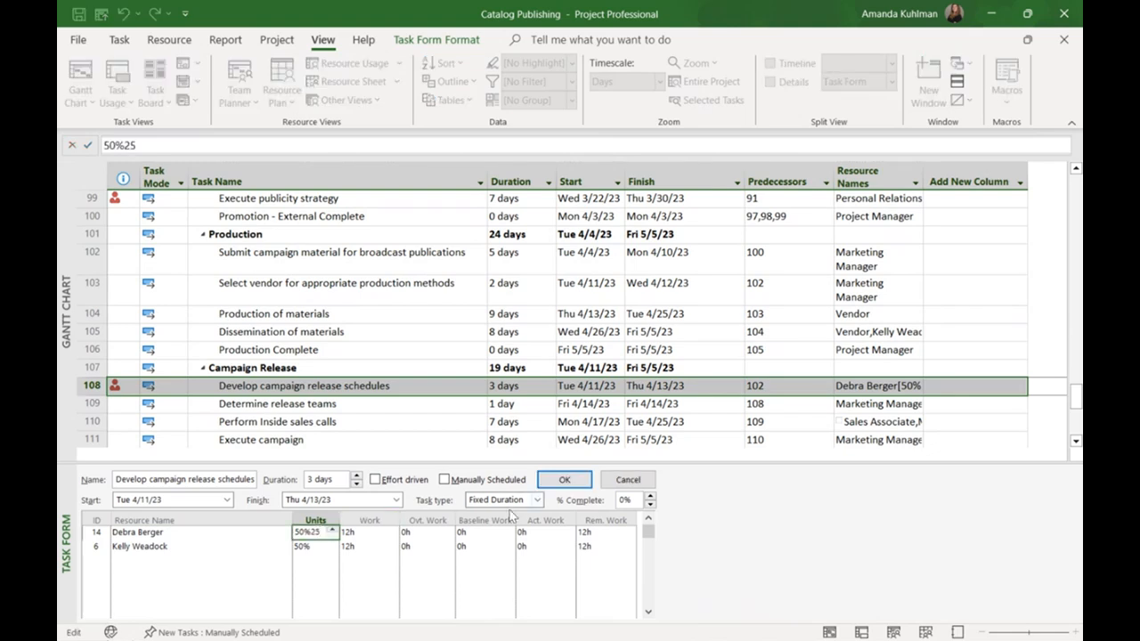
key(BackSpace)
key(BackSpace)
key(BackSpace)
key(BackSpace)
key(BackSpace)
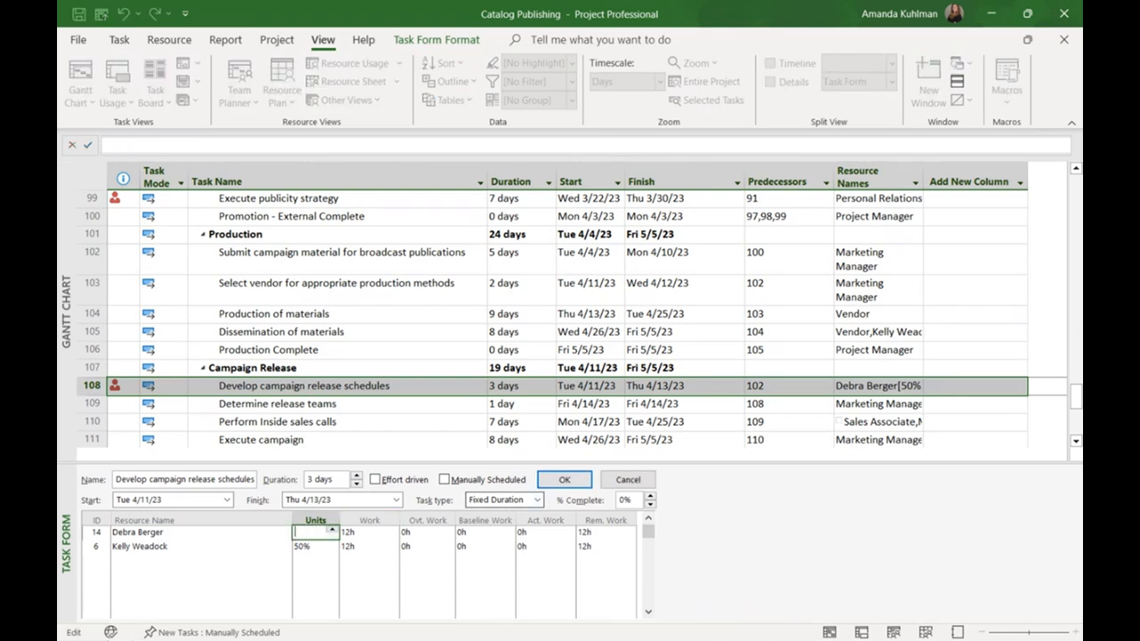
text(25)
click(564, 479)
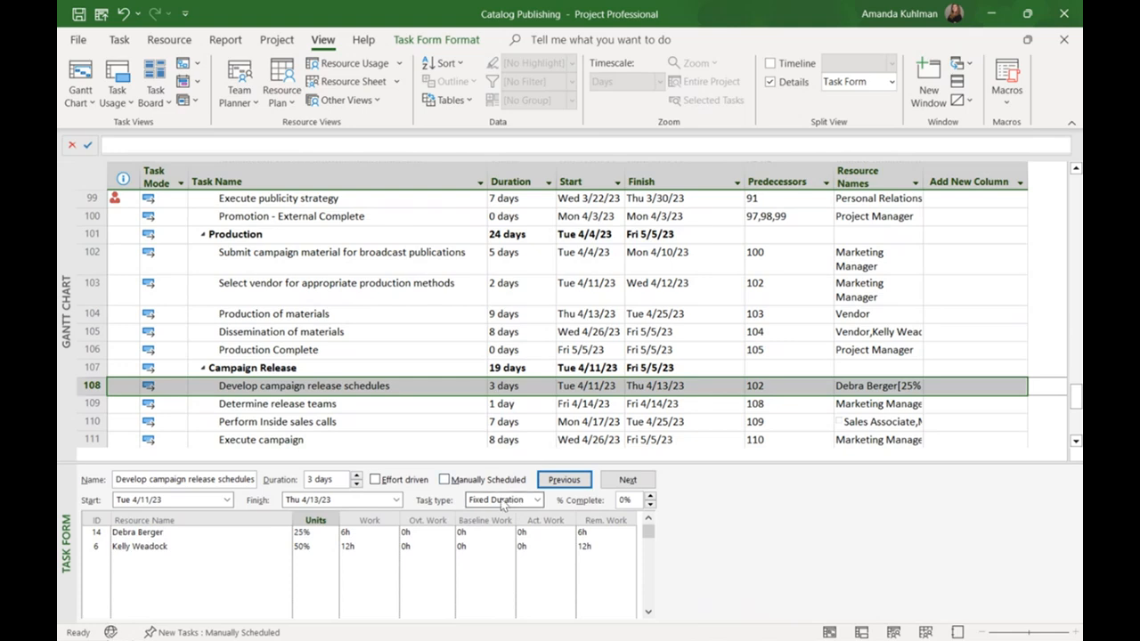
Check the first listed resource's assigned work and undo both of its units changes.
click(360, 534)
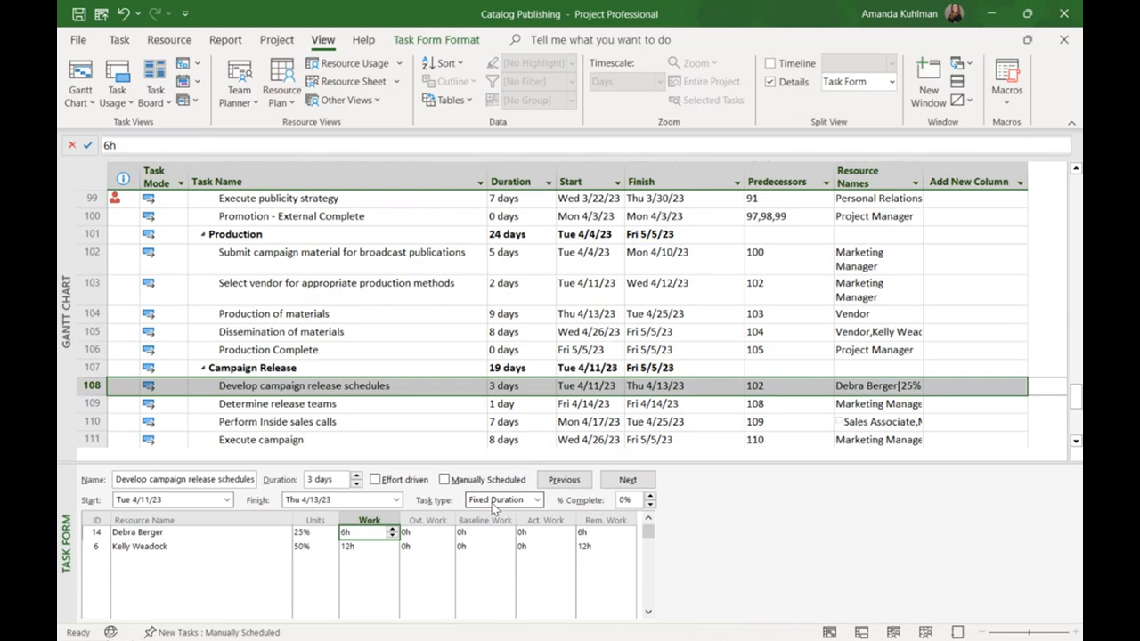
click(122, 14)
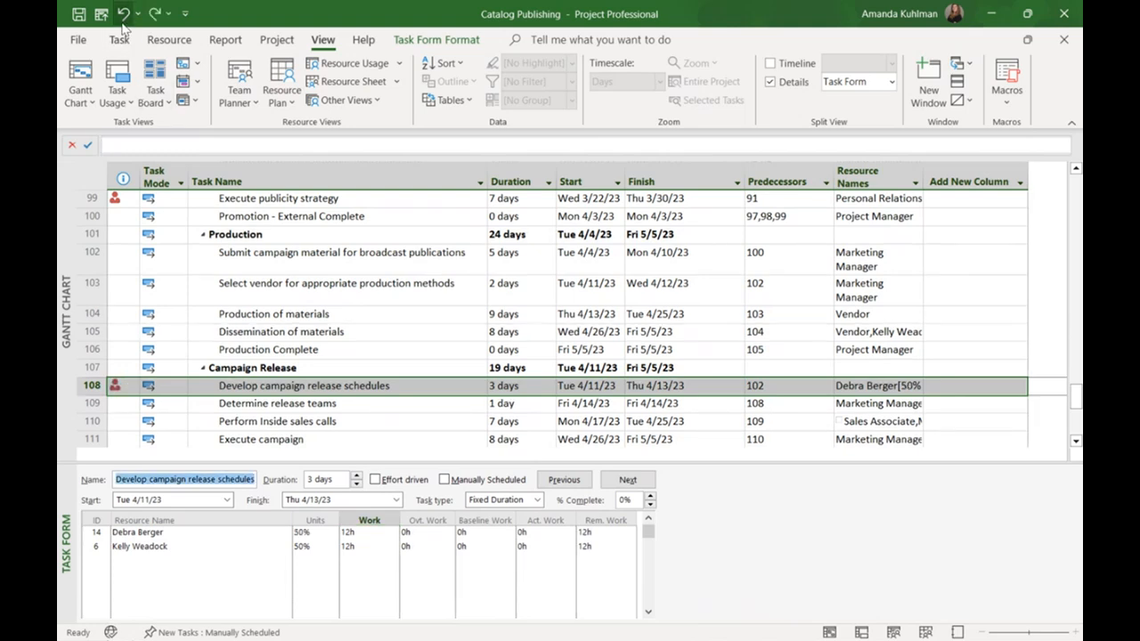
click(123, 20)
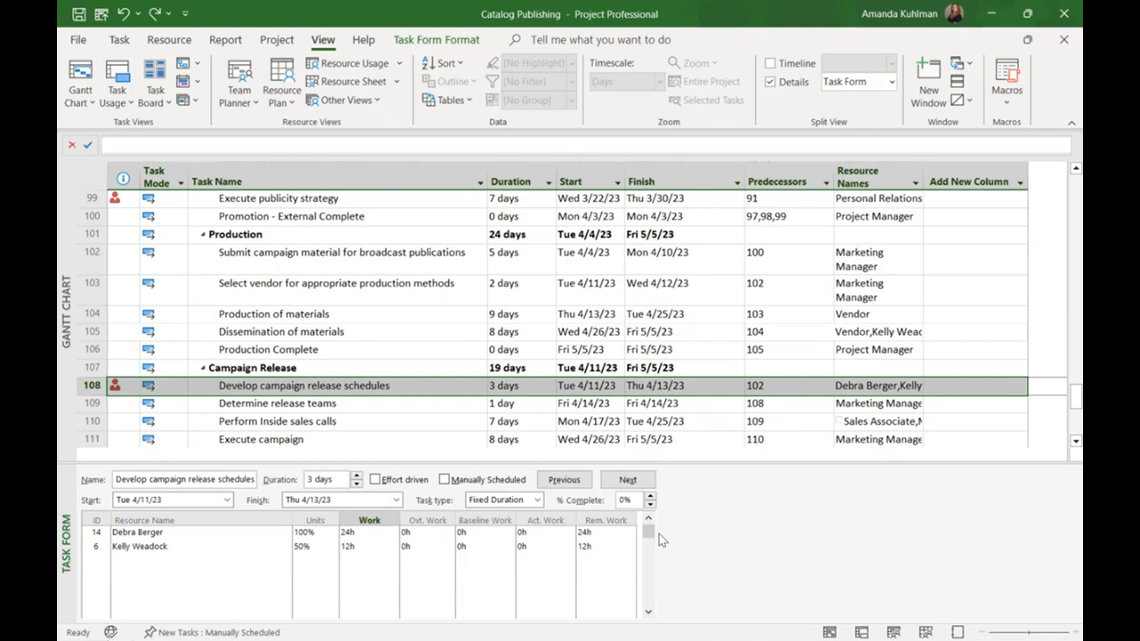
Replace the first assigned resource of Develop campaign release schedules with the person listed directly above Vendor in the resource list.
click(253, 533)
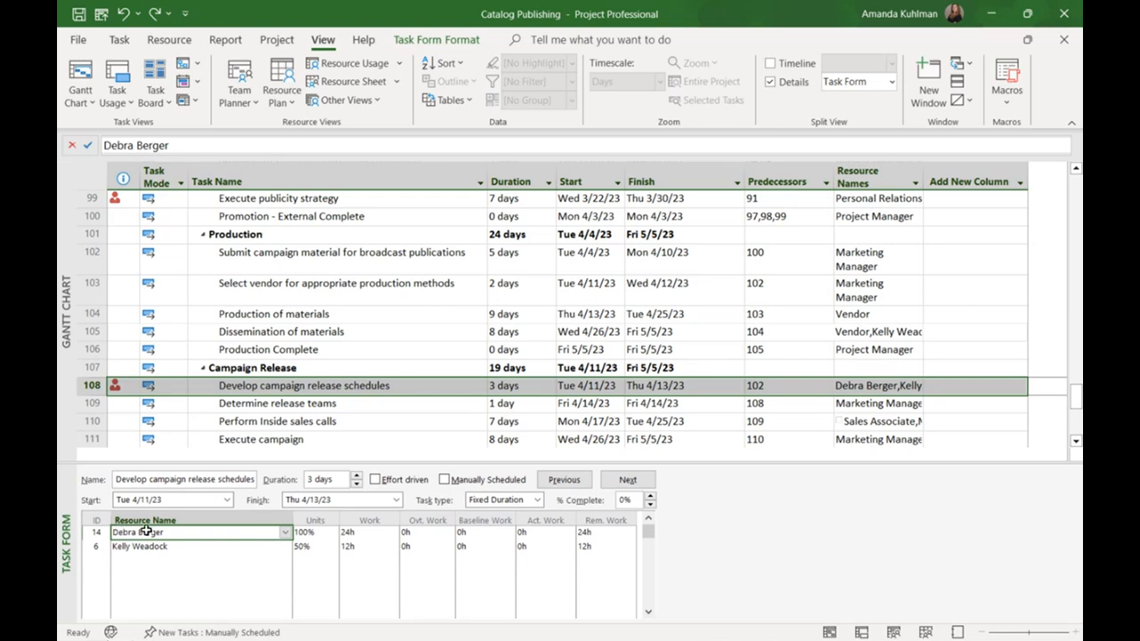
click(285, 533)
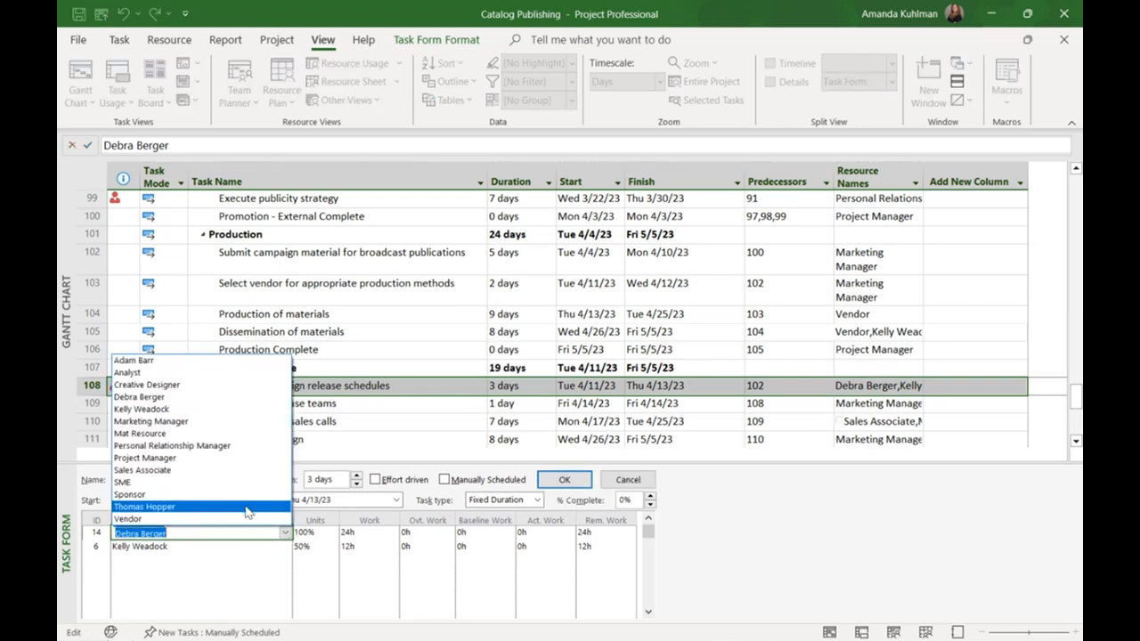
click(252, 506)
click(586, 481)
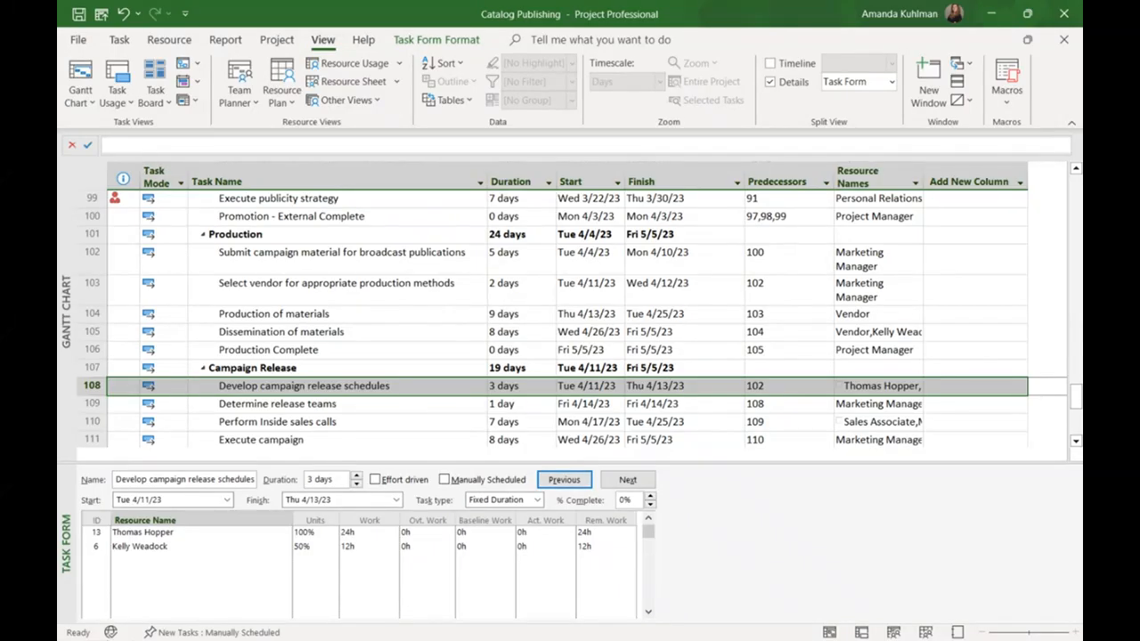
Check the work, overtime work and baseline work of the replacement resource's assignment.
click(354, 532)
click(412, 531)
click(472, 531)
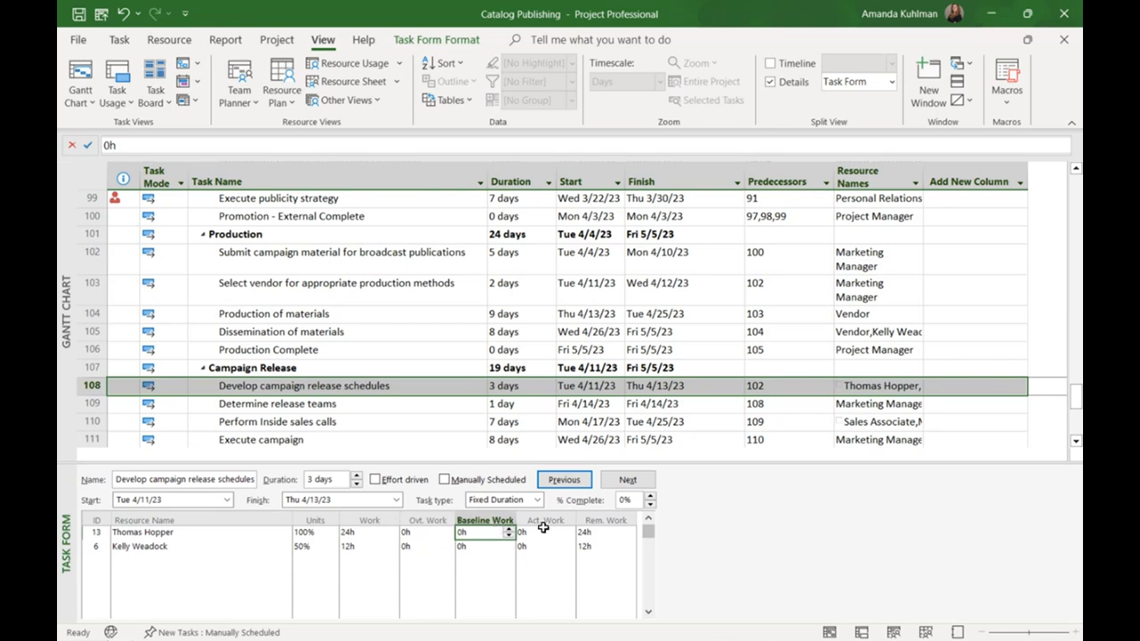
click(388, 531)
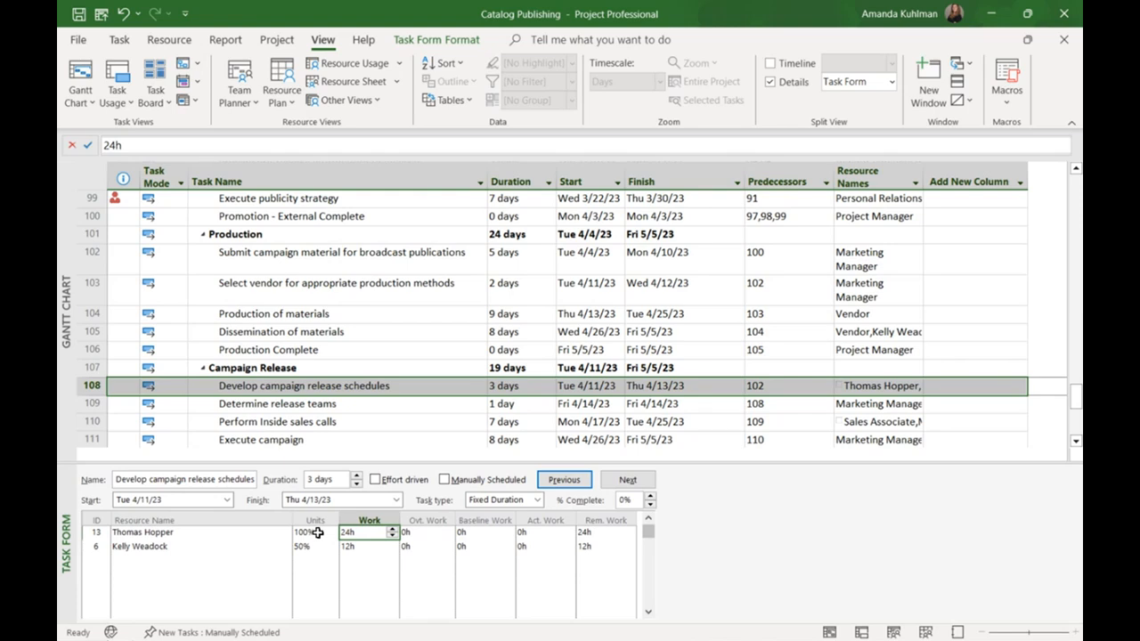
Cancel the unfinished work entry and undo the replacement of the first resource on Develop campaign release schedules.
text(6)
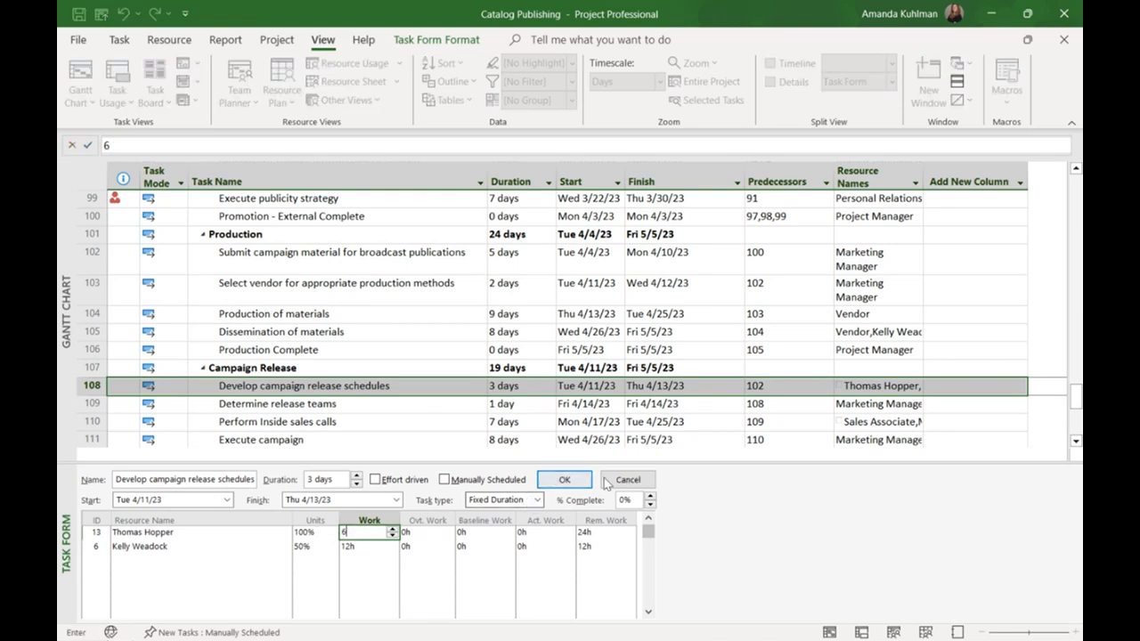
click(605, 482)
click(124, 14)
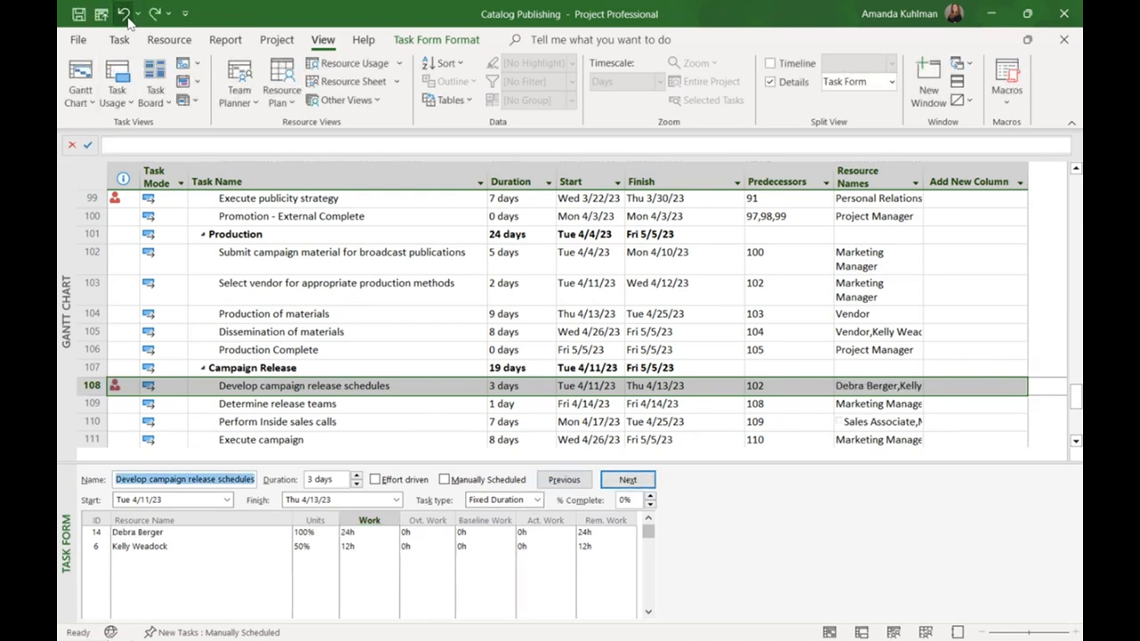
Set the first assigned resource's work to 6h and check the assignments' work, overtime work and remaining work.
click(365, 533)
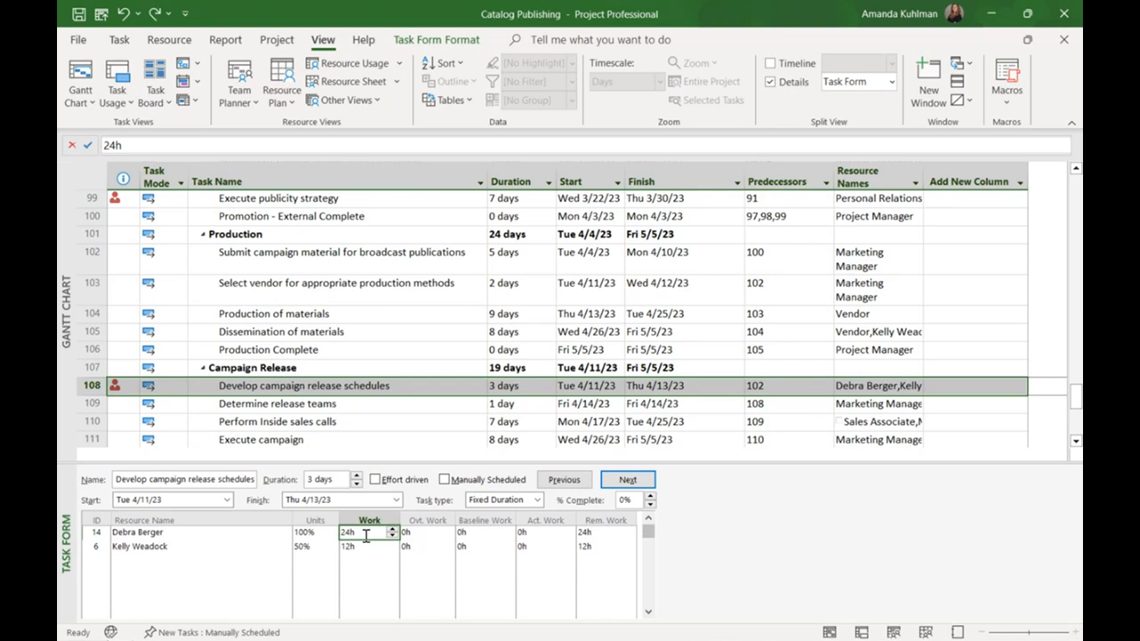
text(6)
key(Return)
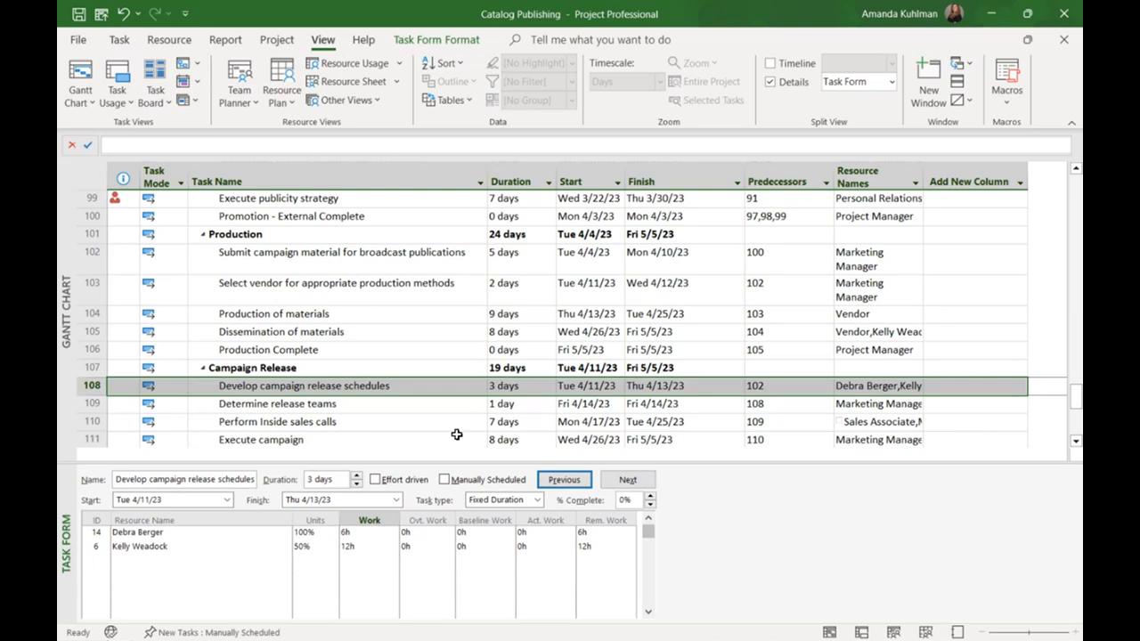
click(361, 546)
click(424, 532)
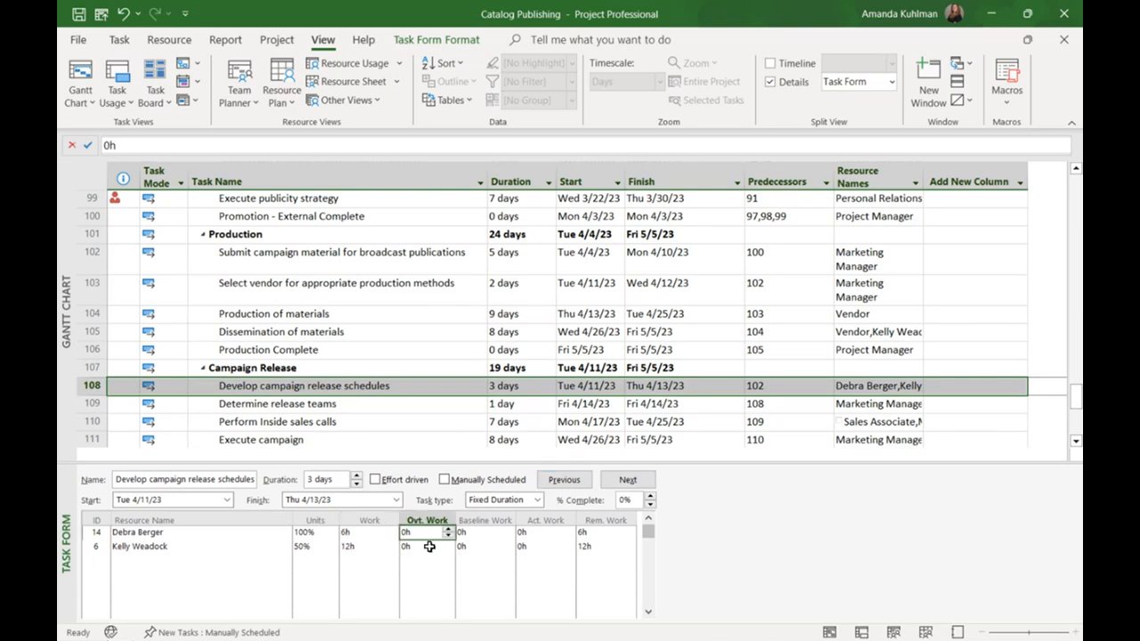
click(377, 534)
click(603, 533)
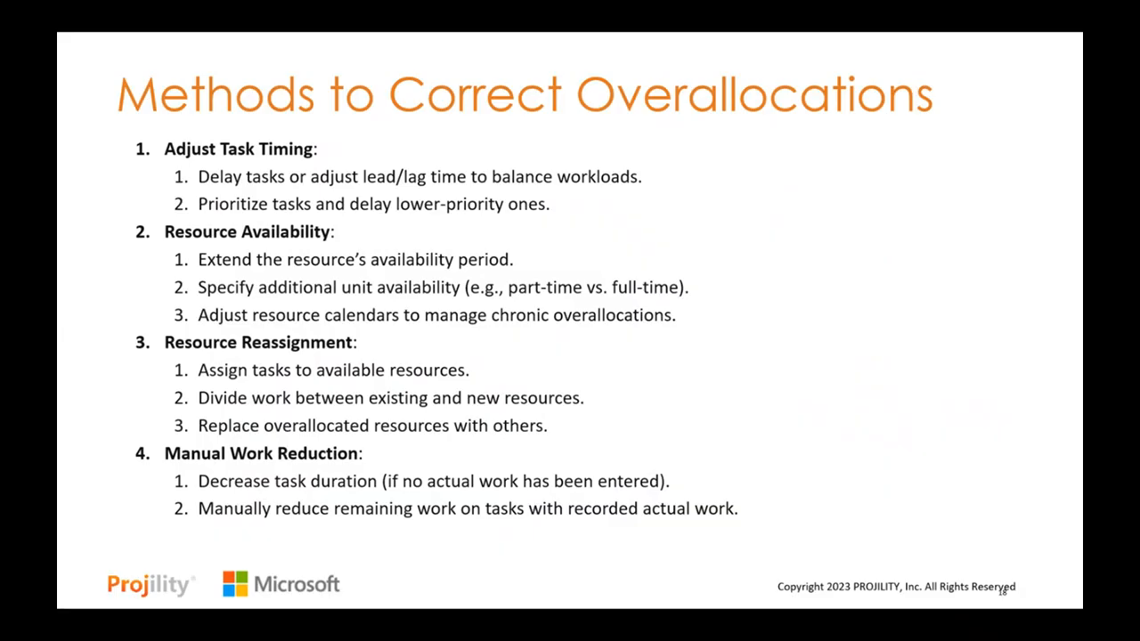
key(Right)
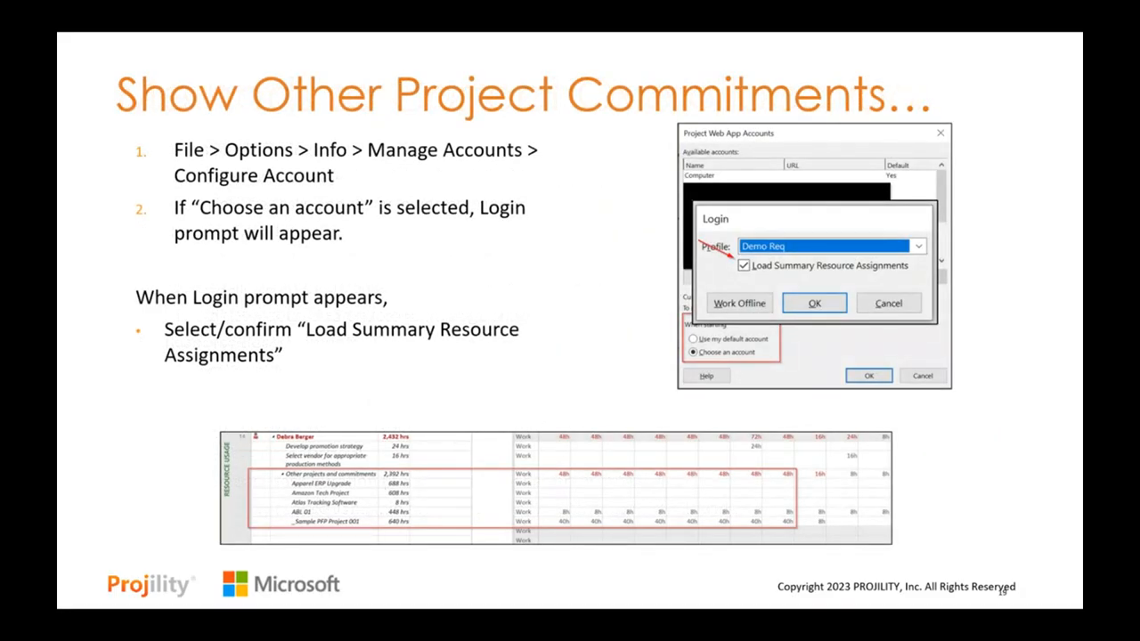
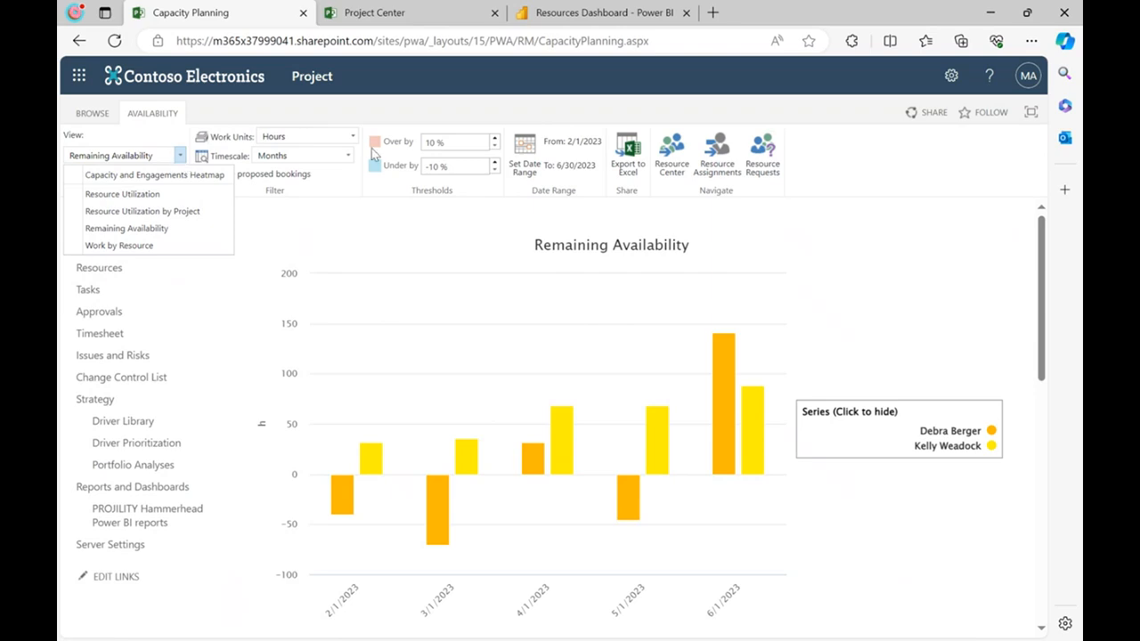
Display the Resource Utilization view on the Capacity Planning page with work units in Hours.
click(790, 229)
click(183, 158)
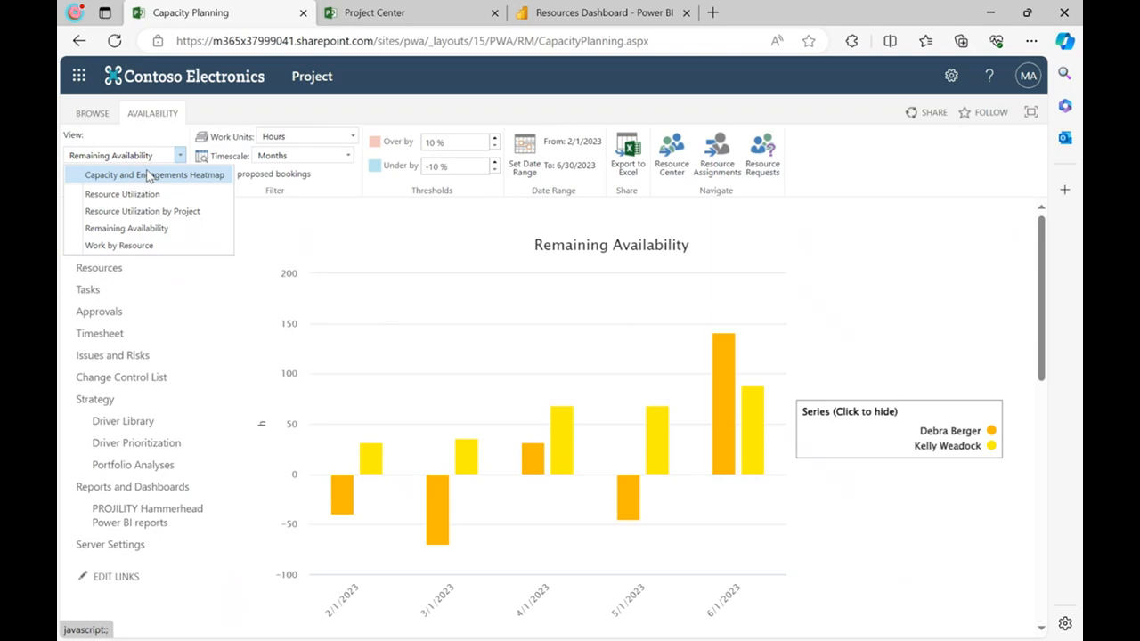
click(191, 194)
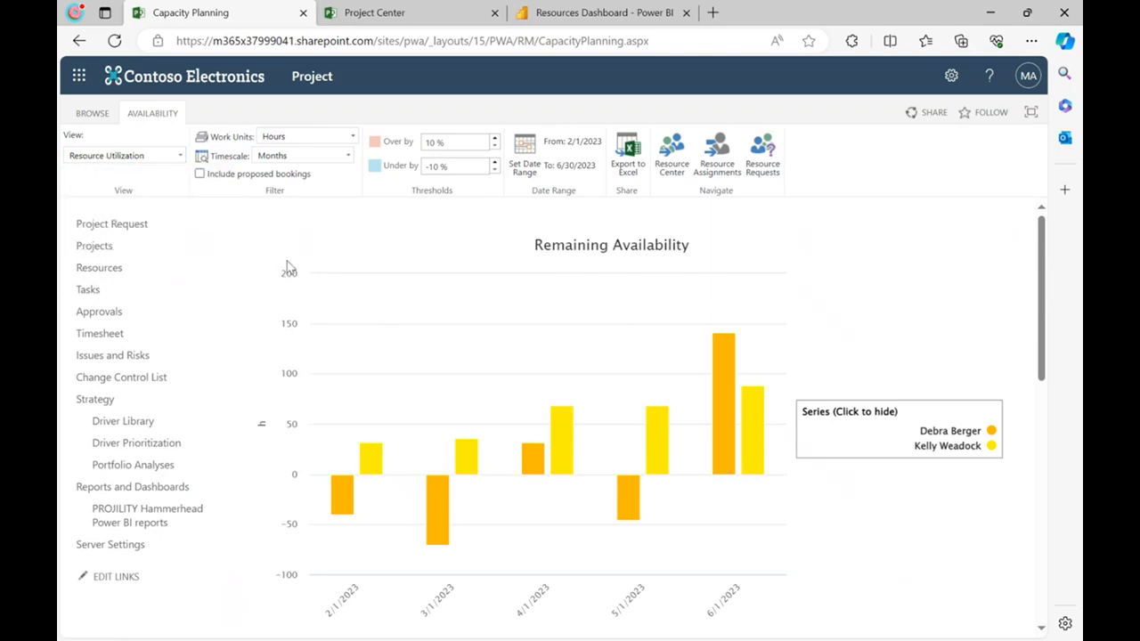
click(115, 42)
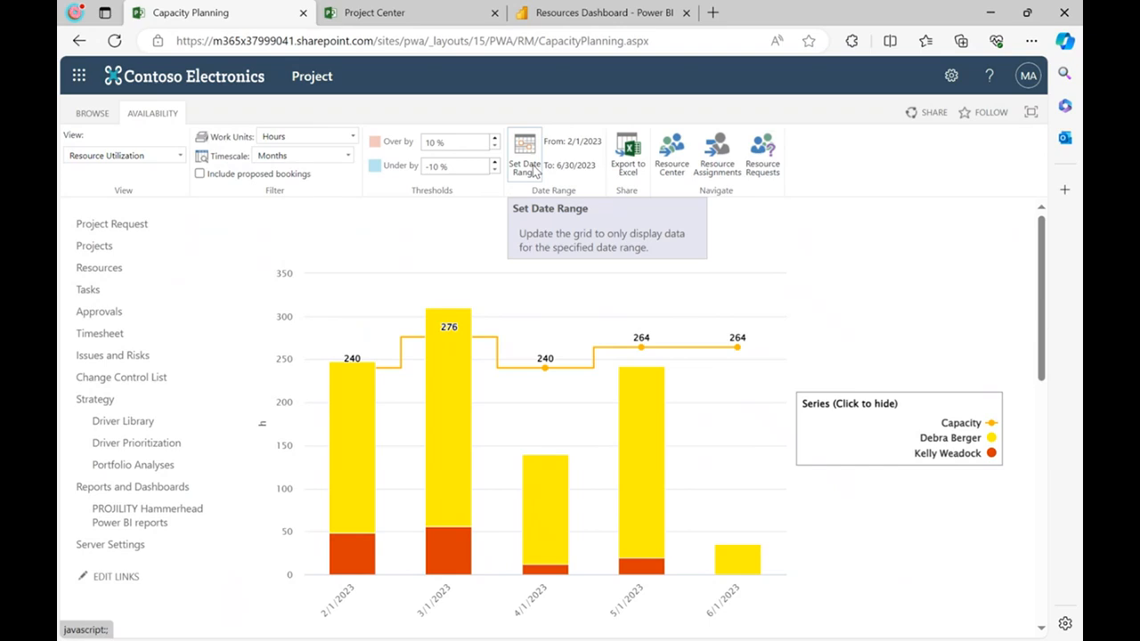
click(353, 136)
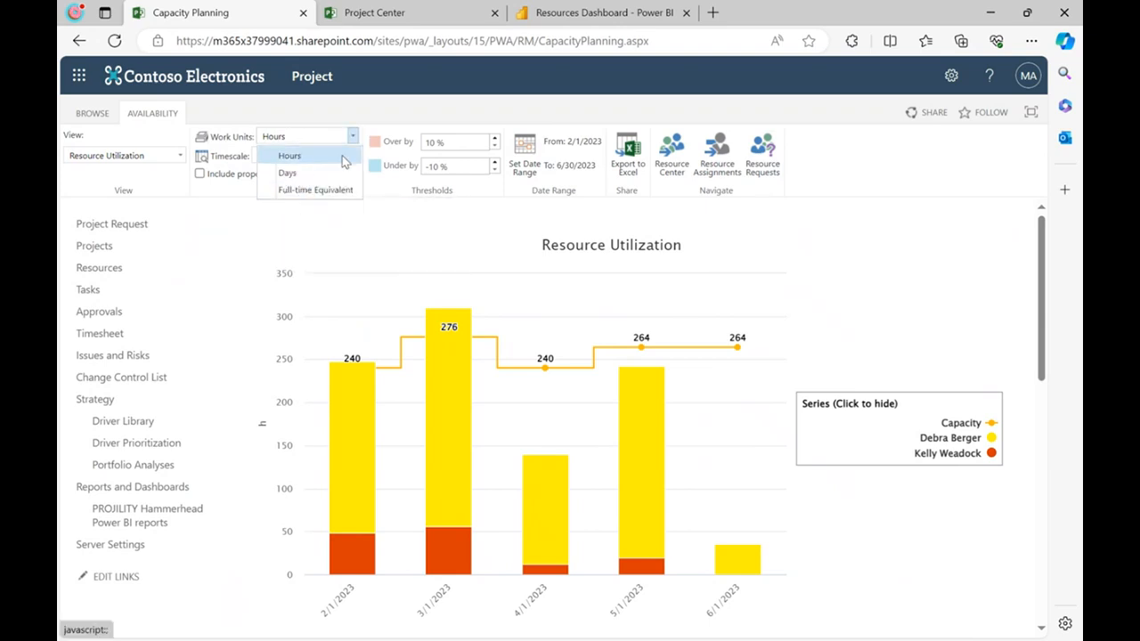
click(299, 157)
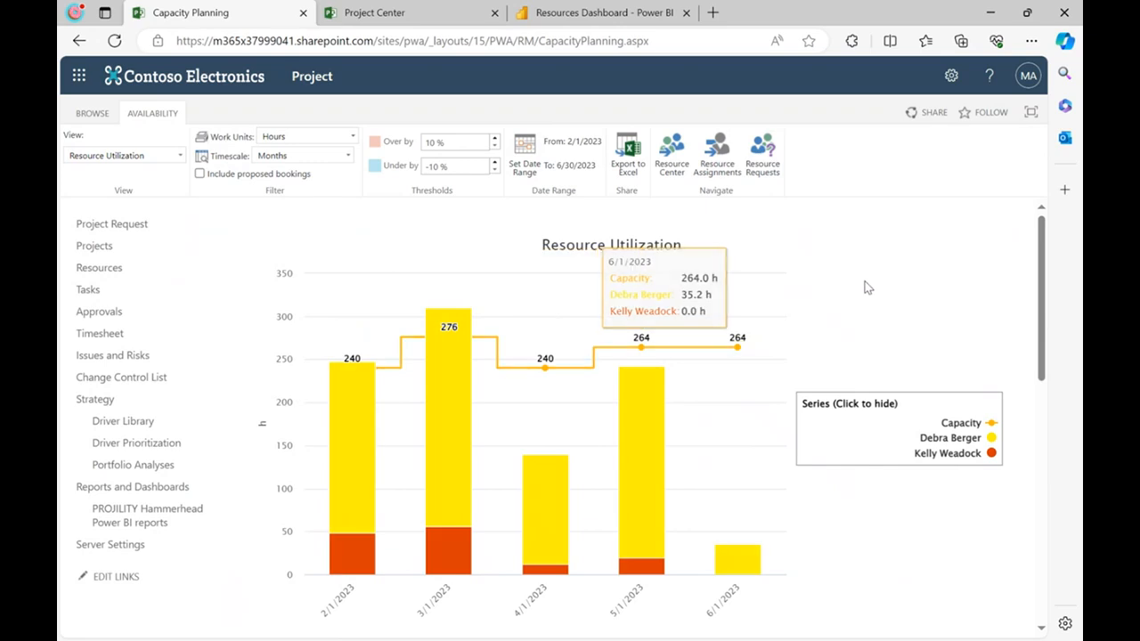
Examine the monthly utilization against capacity in the chart, hiding and restoring the series of the resource listed directly below Capacity.
scroll(865, 285, down, 1)
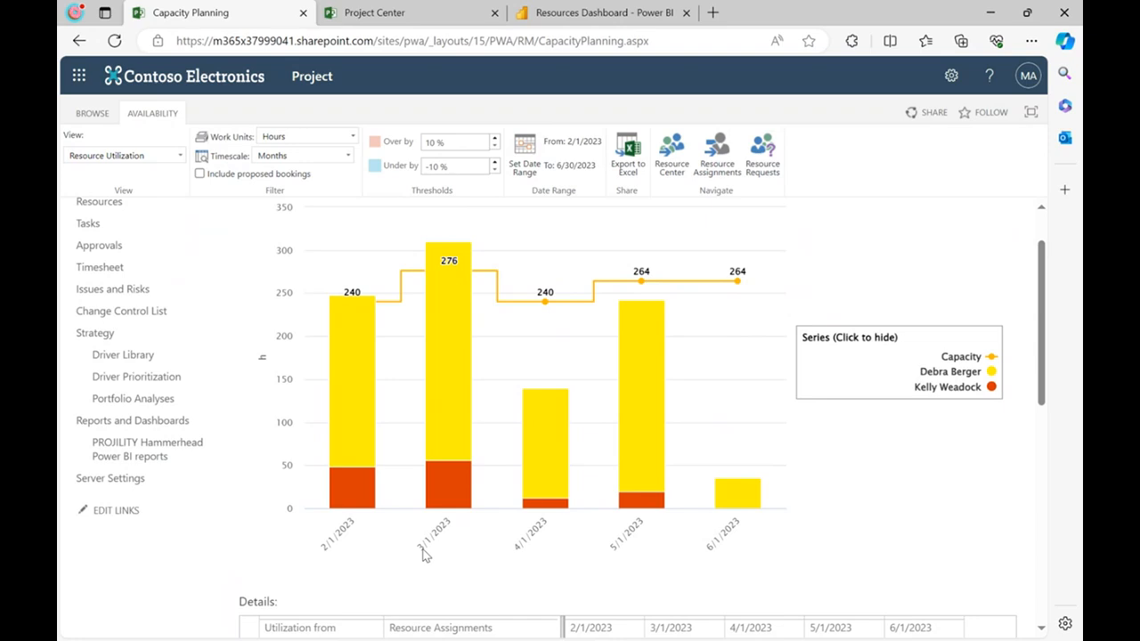
mouse_move(449, 295)
mouse_move(714, 507)
click(942, 372)
click(941, 372)
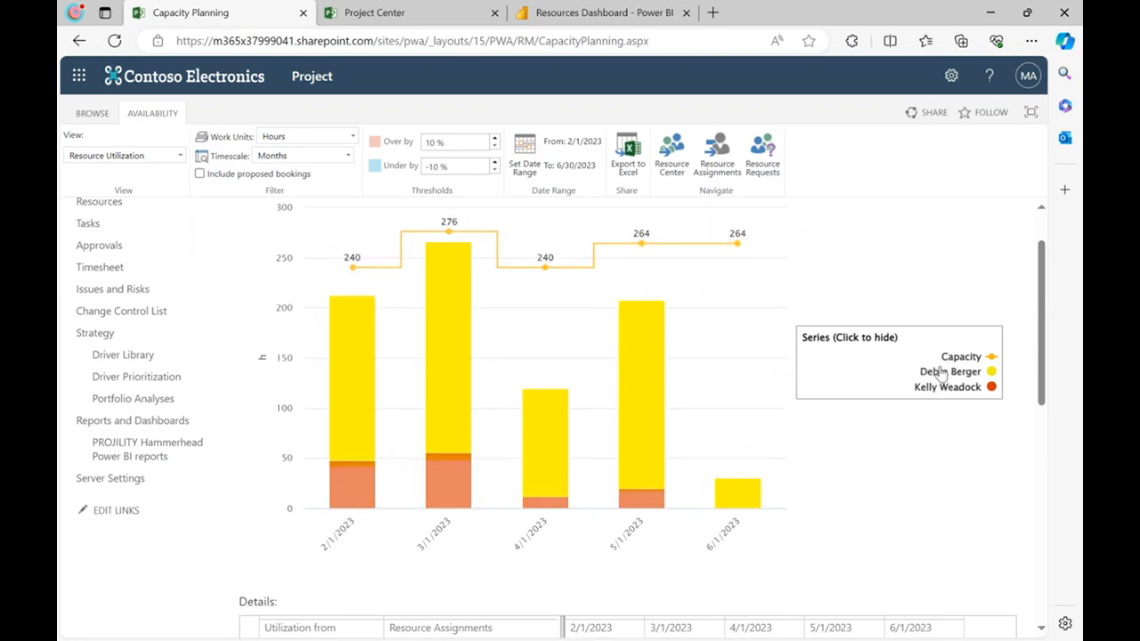
Check the first resource's availability, 2/1/2023 capacity and project assignments in the utilization details table.
scroll(941, 484, down, 2)
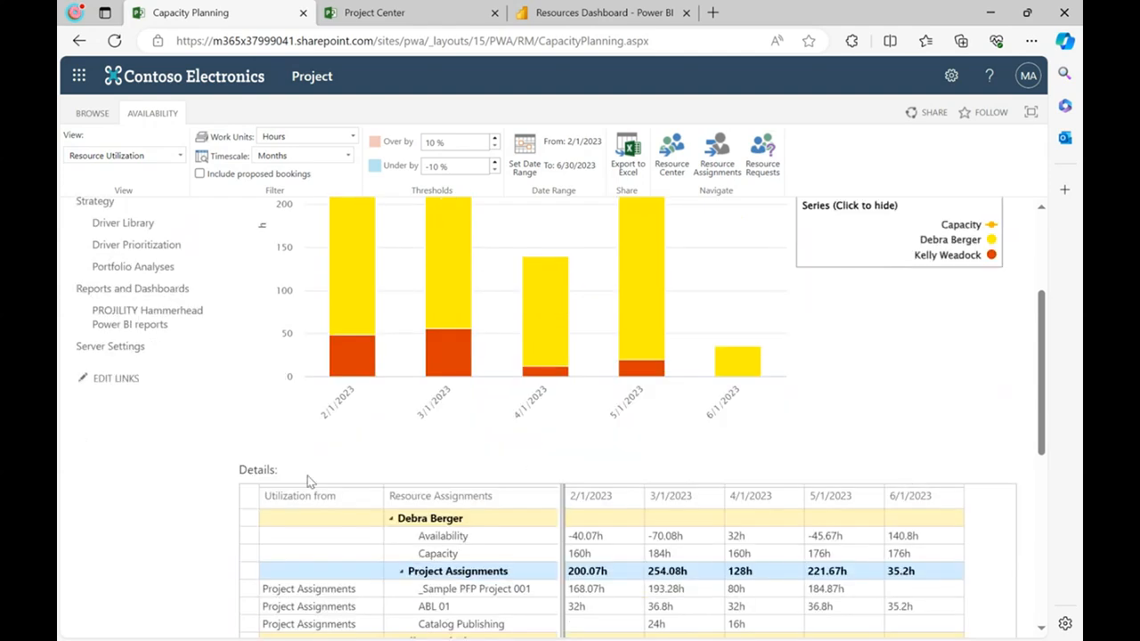
scroll(176, 523, down, 2)
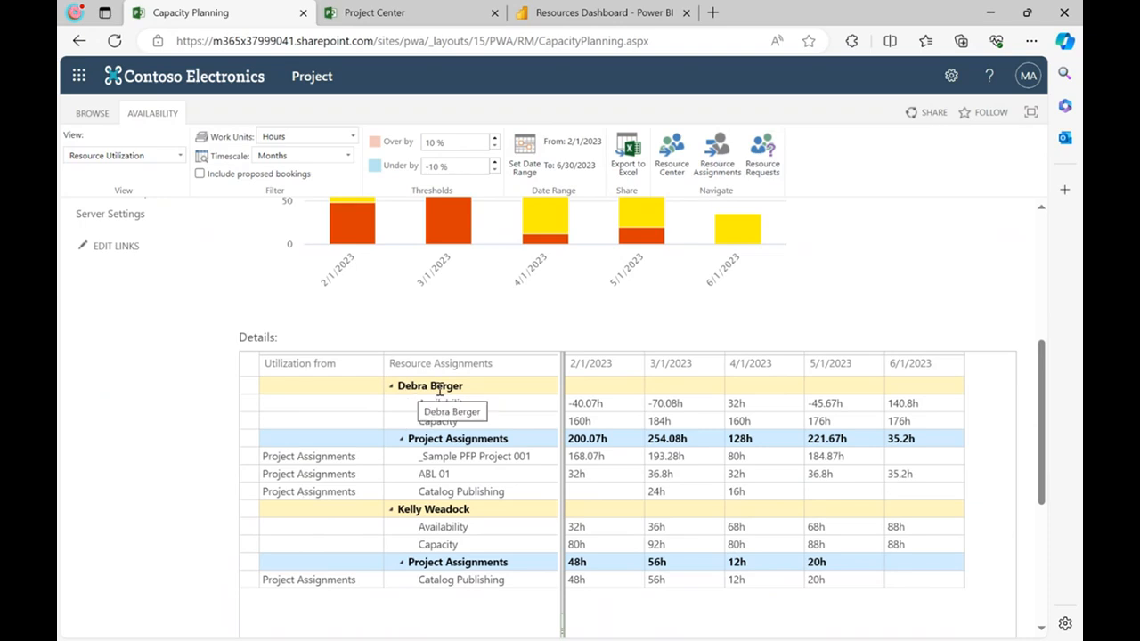
click(477, 406)
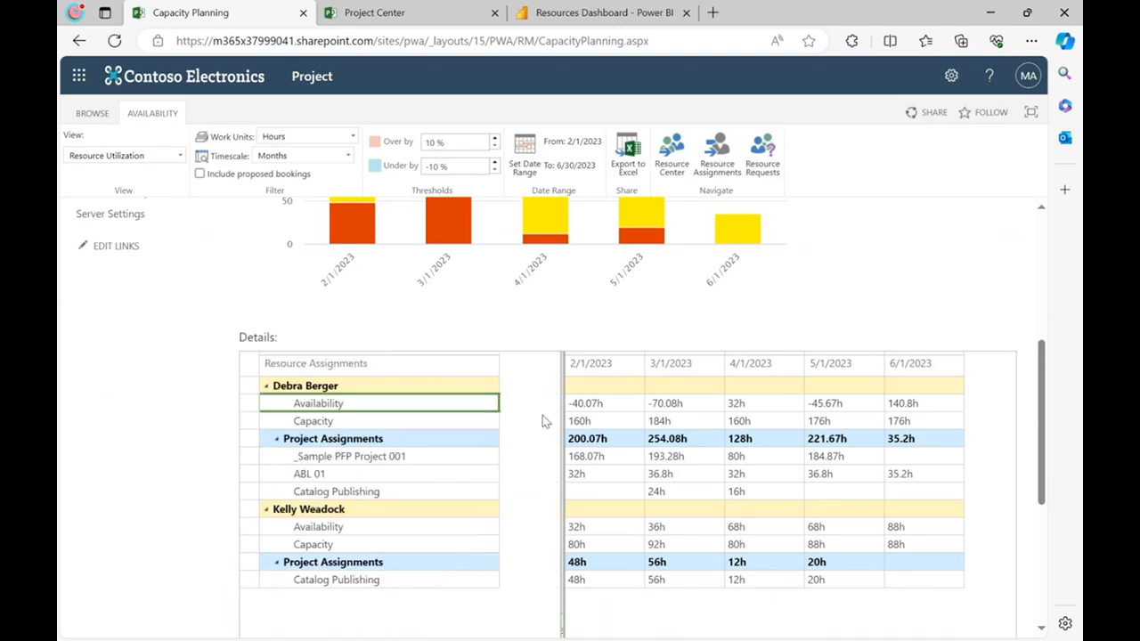
click(571, 422)
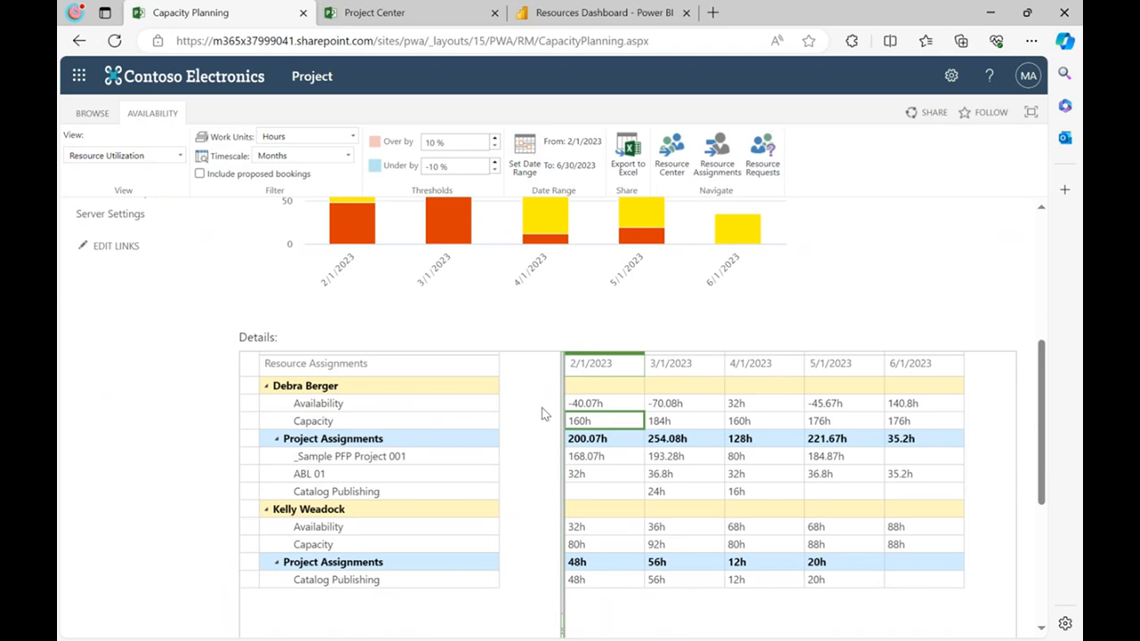
click(469, 410)
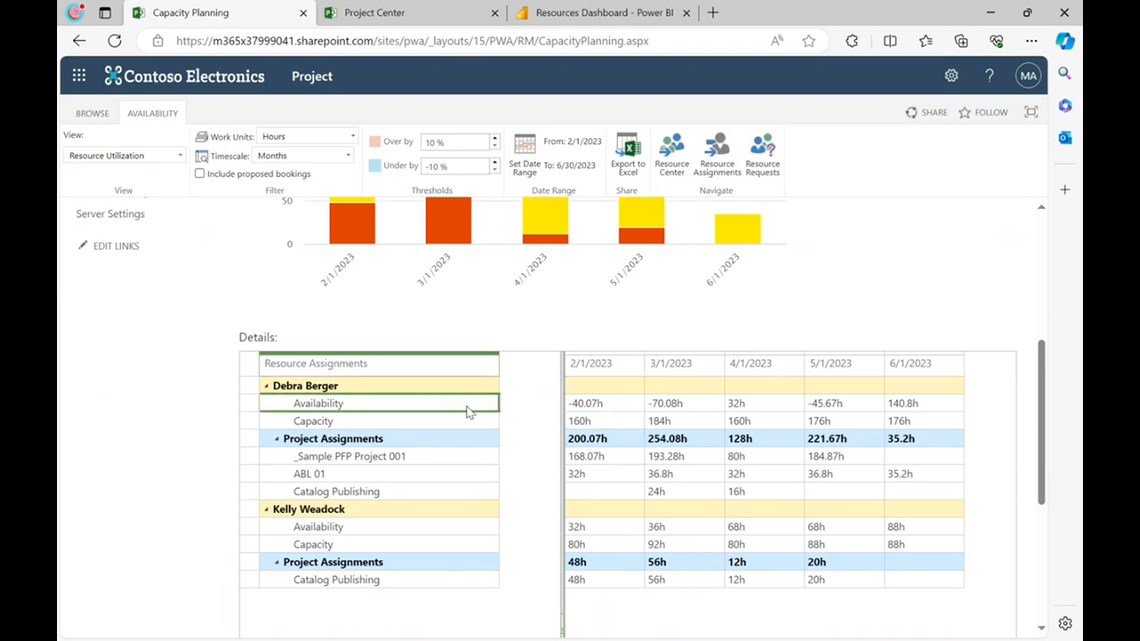
click(458, 420)
click(599, 423)
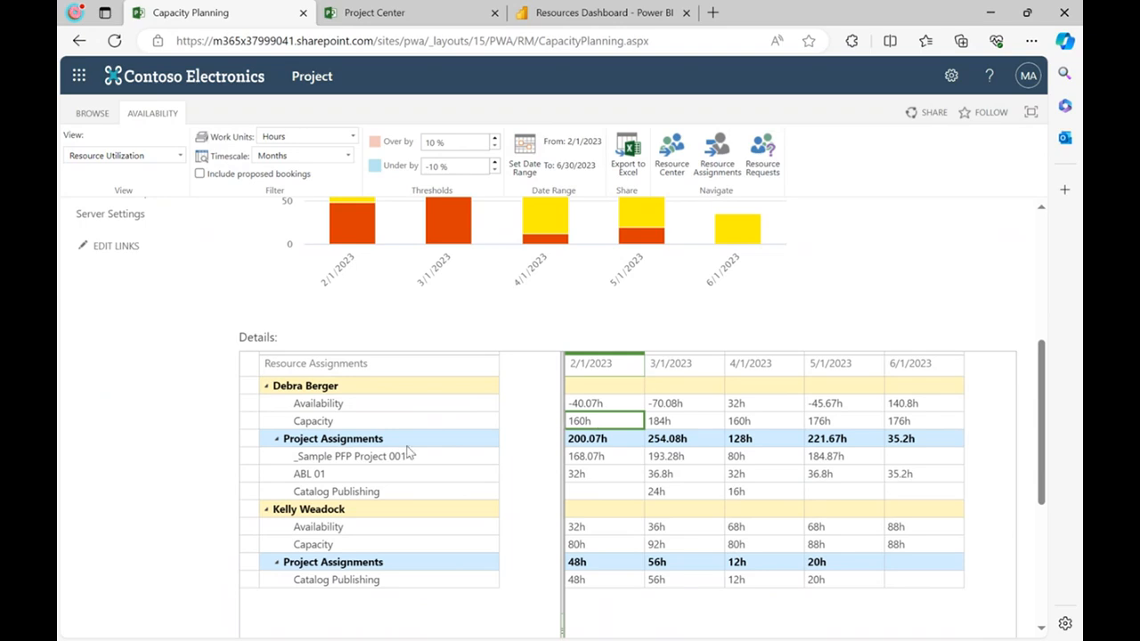
drag(378, 439, 374, 488)
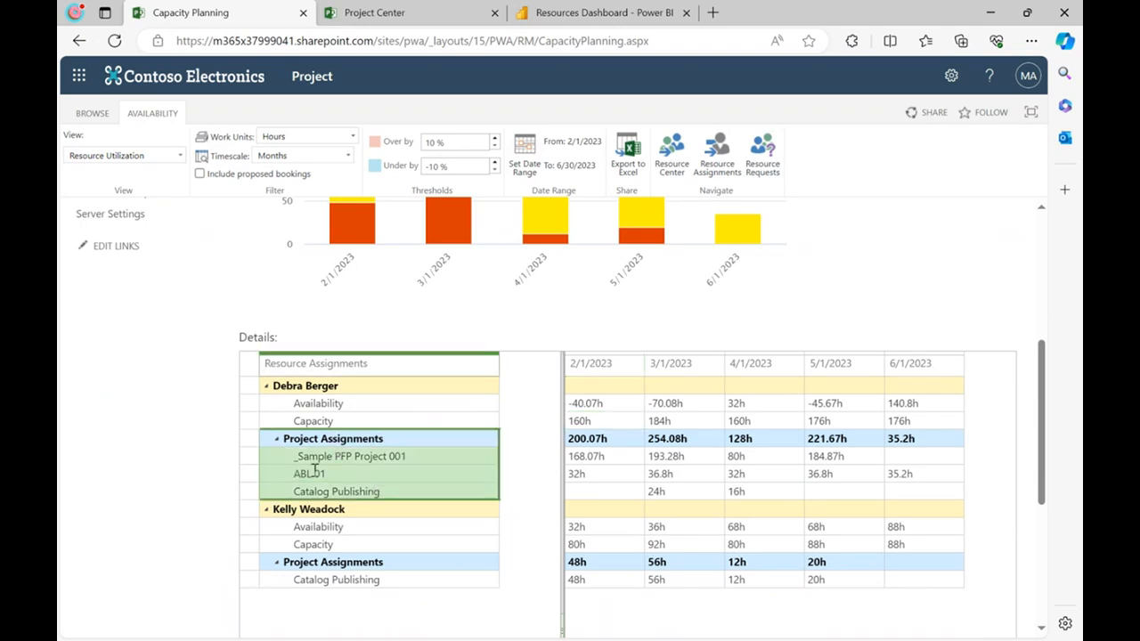
Compare the first resource's 3/1/2023 capacity with the project assignments total, and check availability for the 3/1, 4/1 and 5/1/2023 periods.
drag(563, 450, 504, 443)
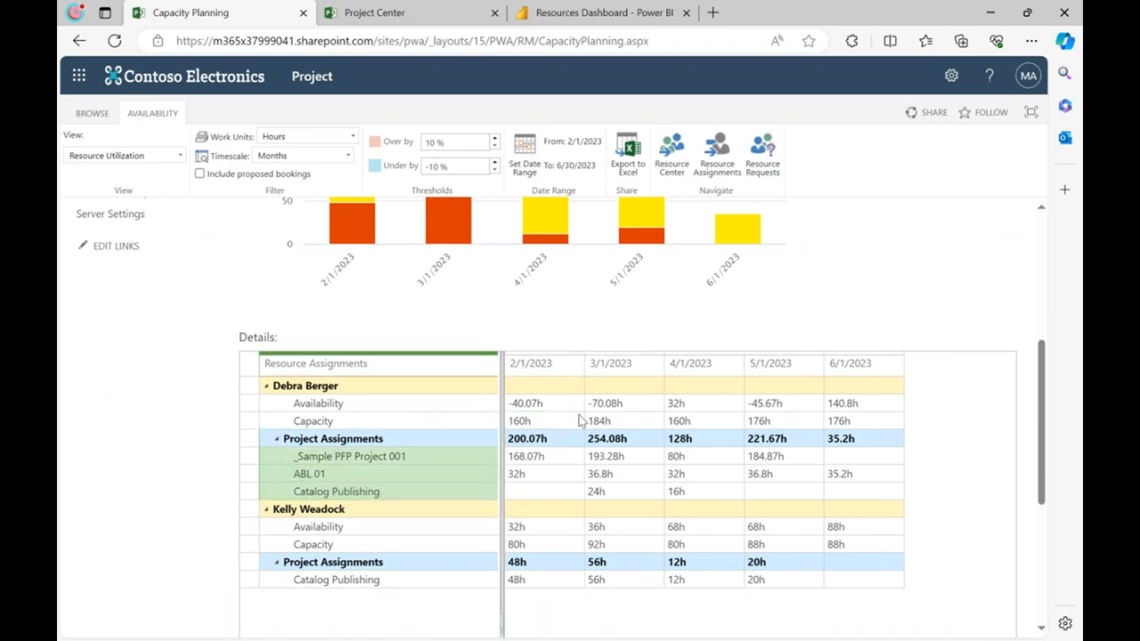
click(621, 425)
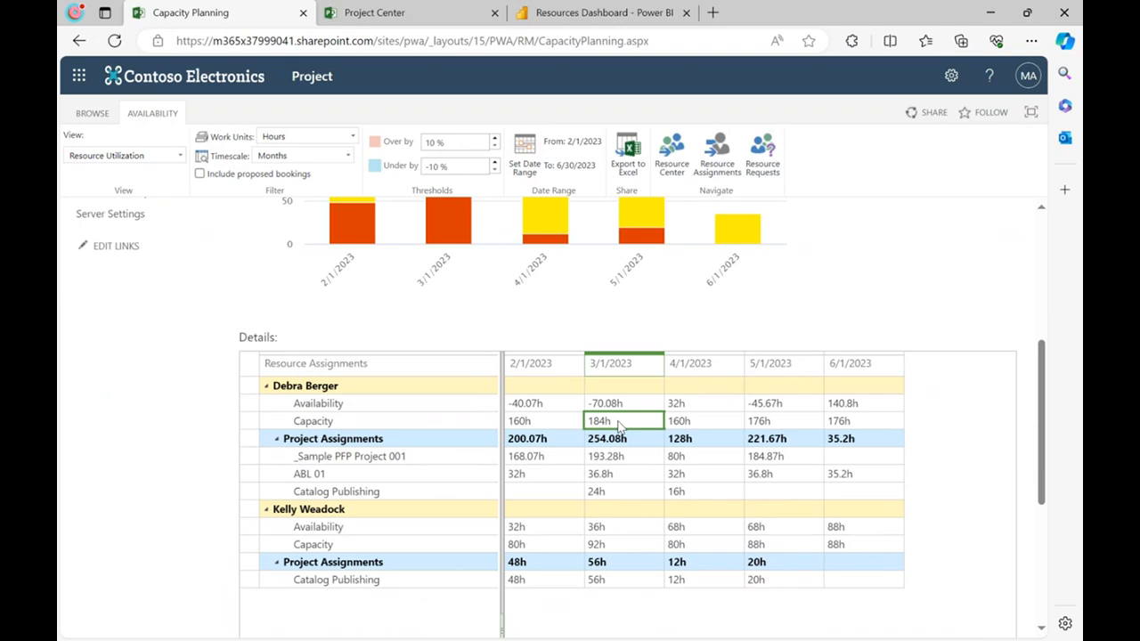
click(623, 438)
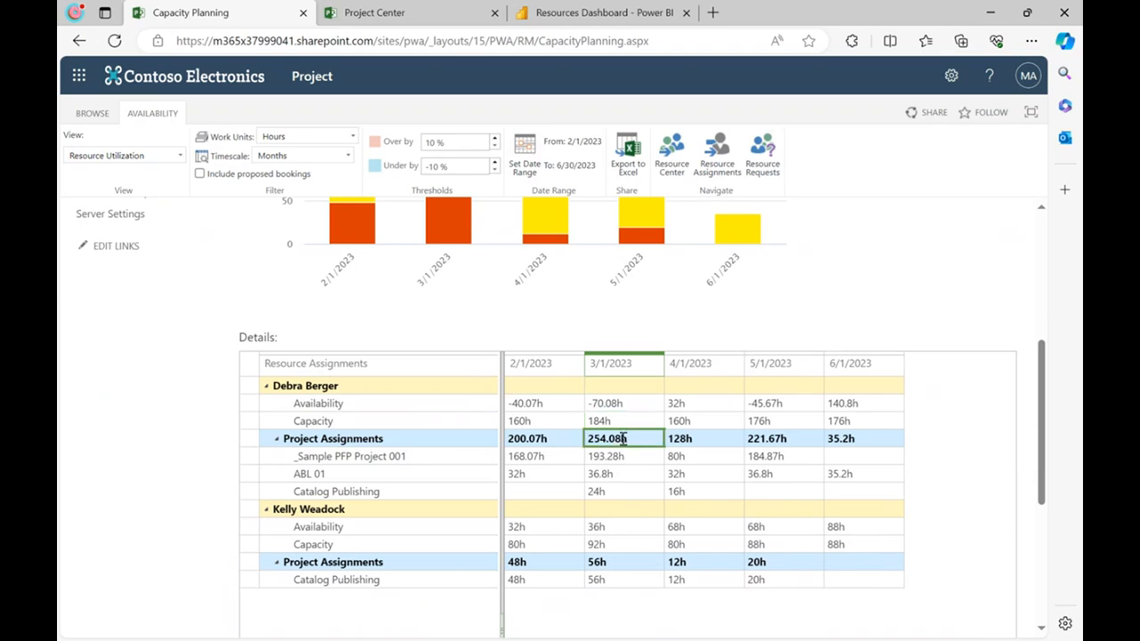
click(630, 405)
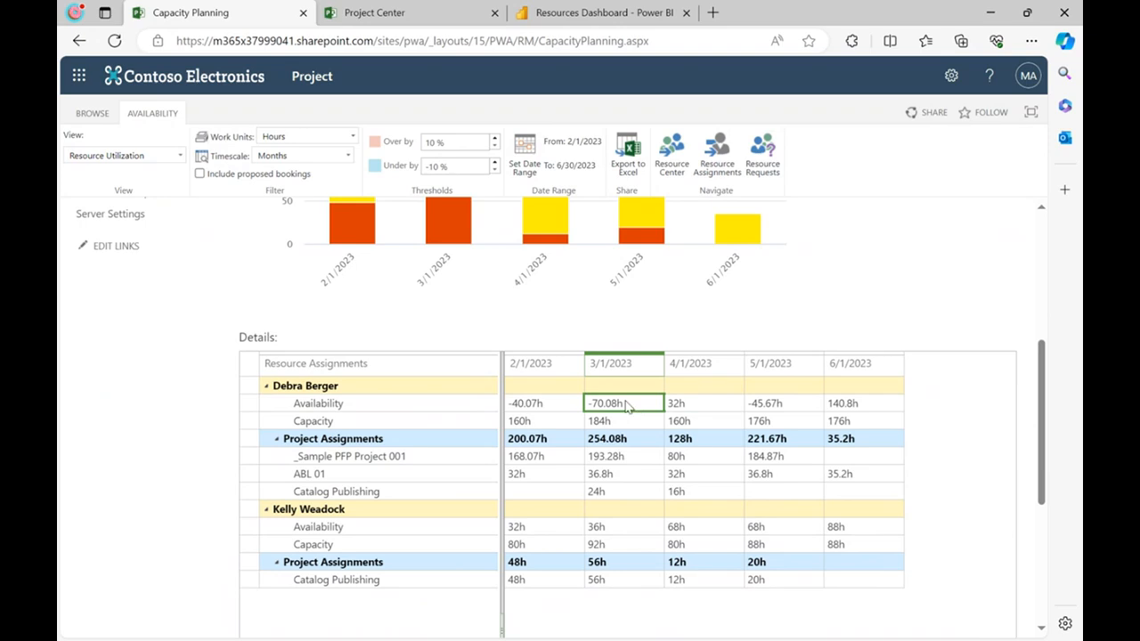
click(733, 404)
click(758, 404)
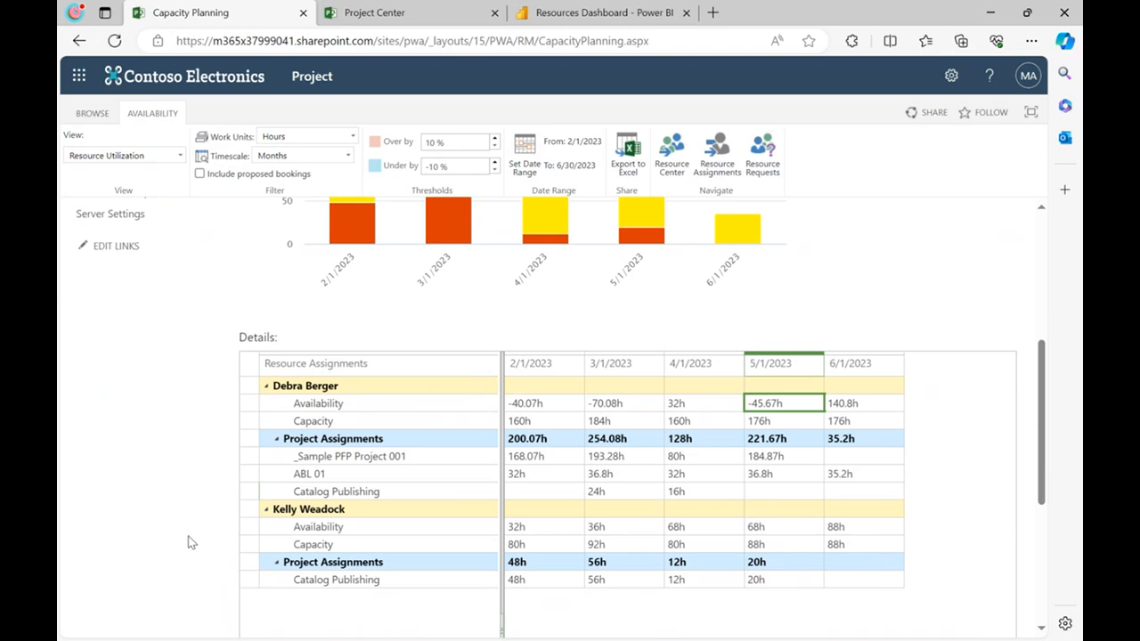
Change the capacity planning view to Resource Utilization by Project.
scroll(187, 542, up, 3)
click(179, 155)
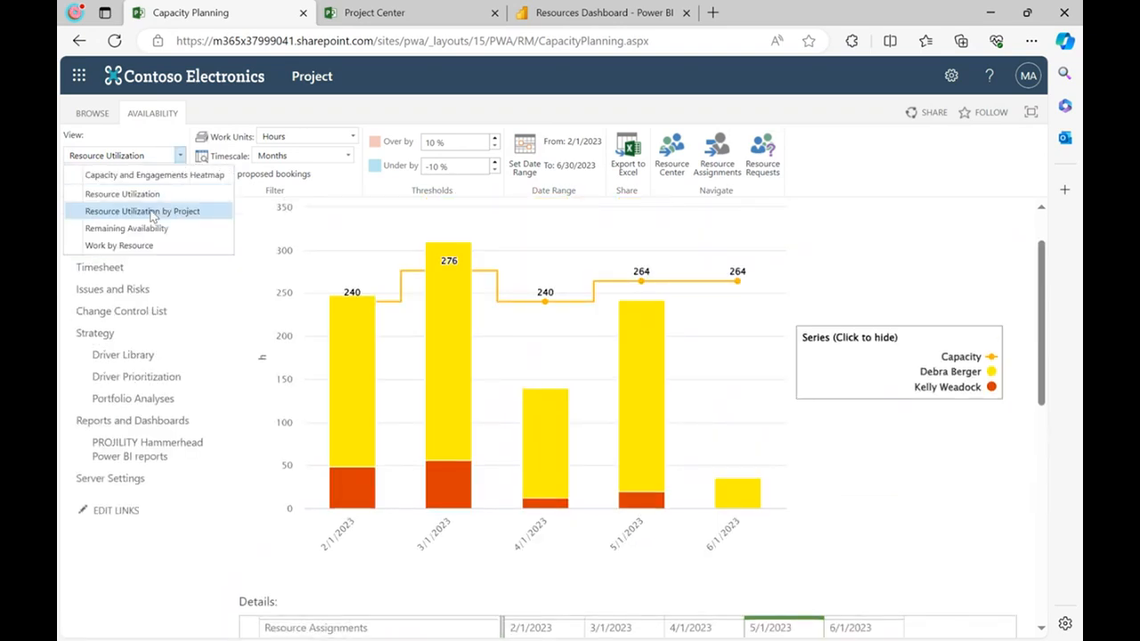
click(152, 214)
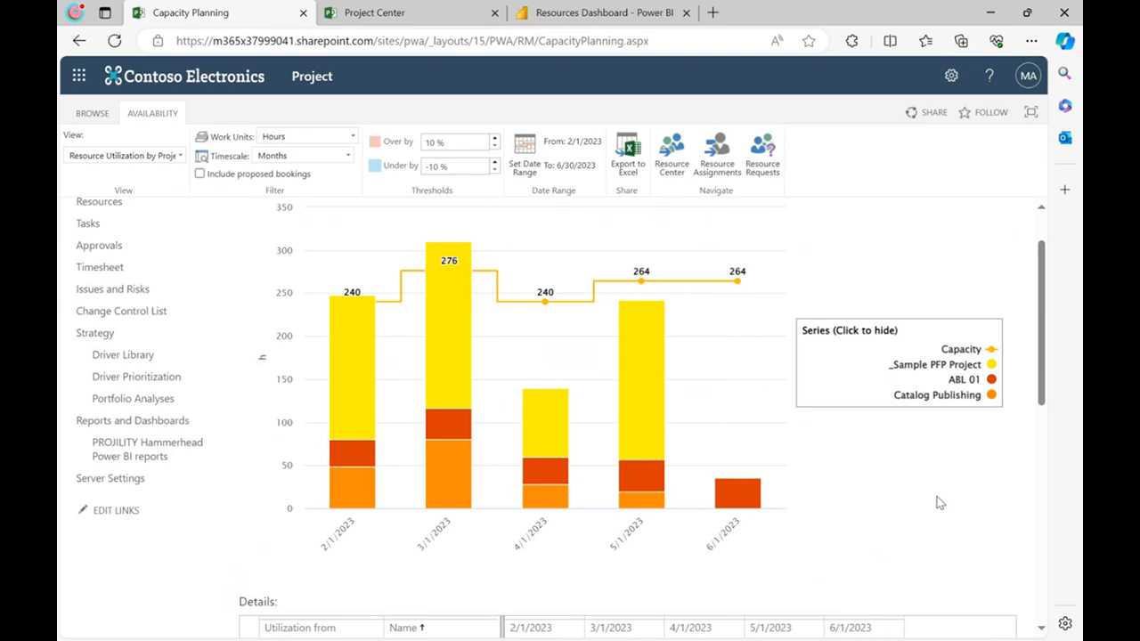
Examine the details table for the resources and hours under _Sample PFP Project 001, ABL 01 and Catalog Publishing.
scroll(170, 586, down, 2)
scroll(170, 587, down, 1)
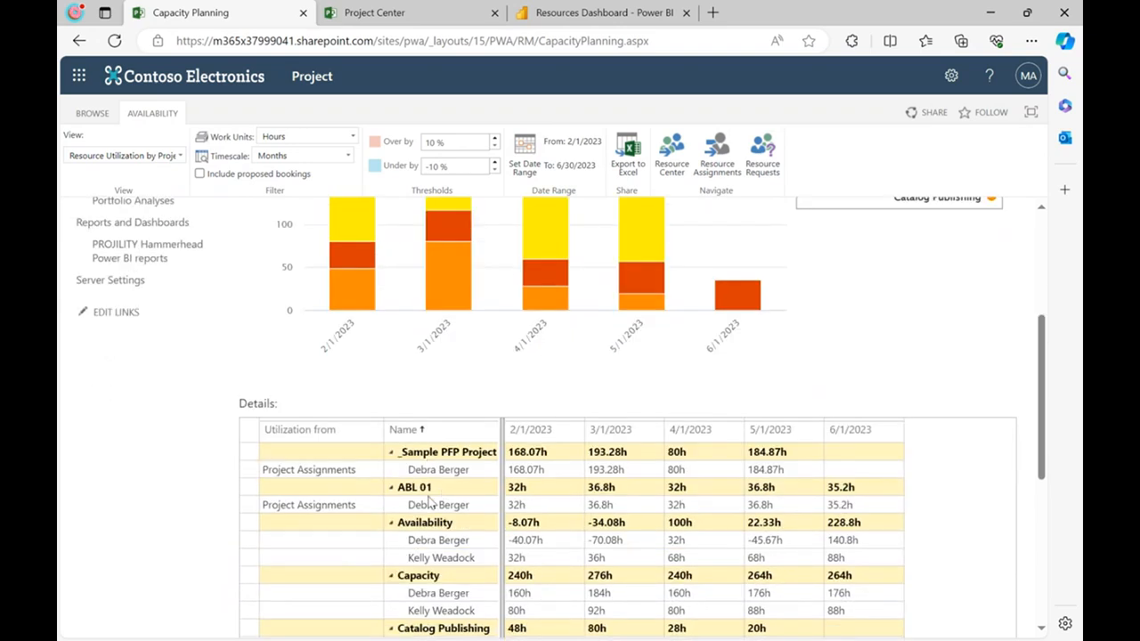
click(413, 467)
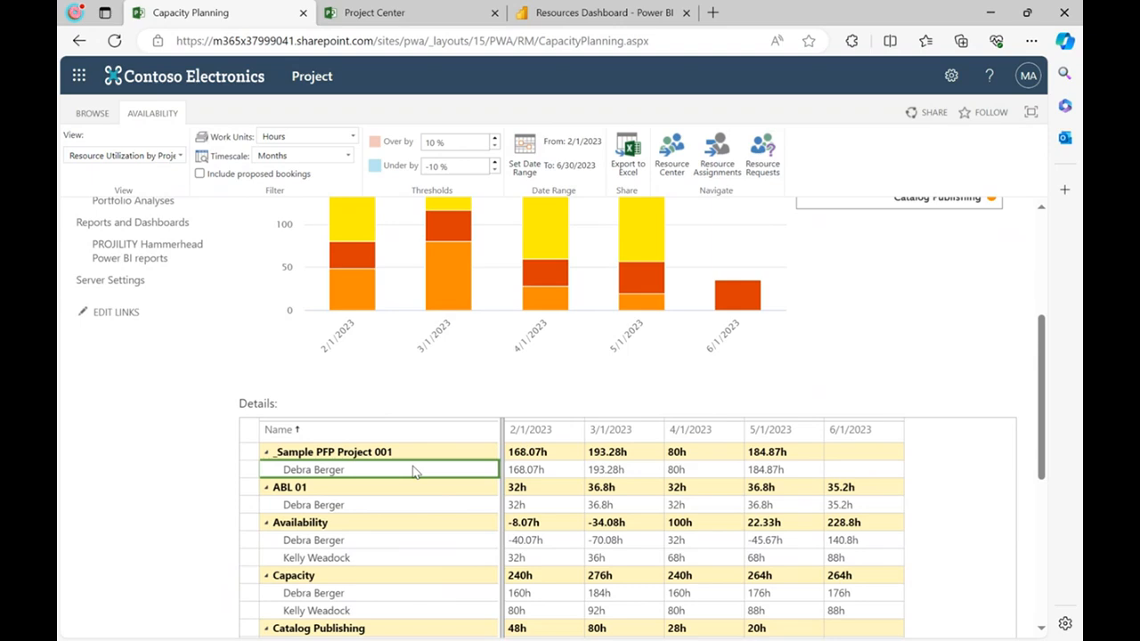
click(327, 493)
click(330, 505)
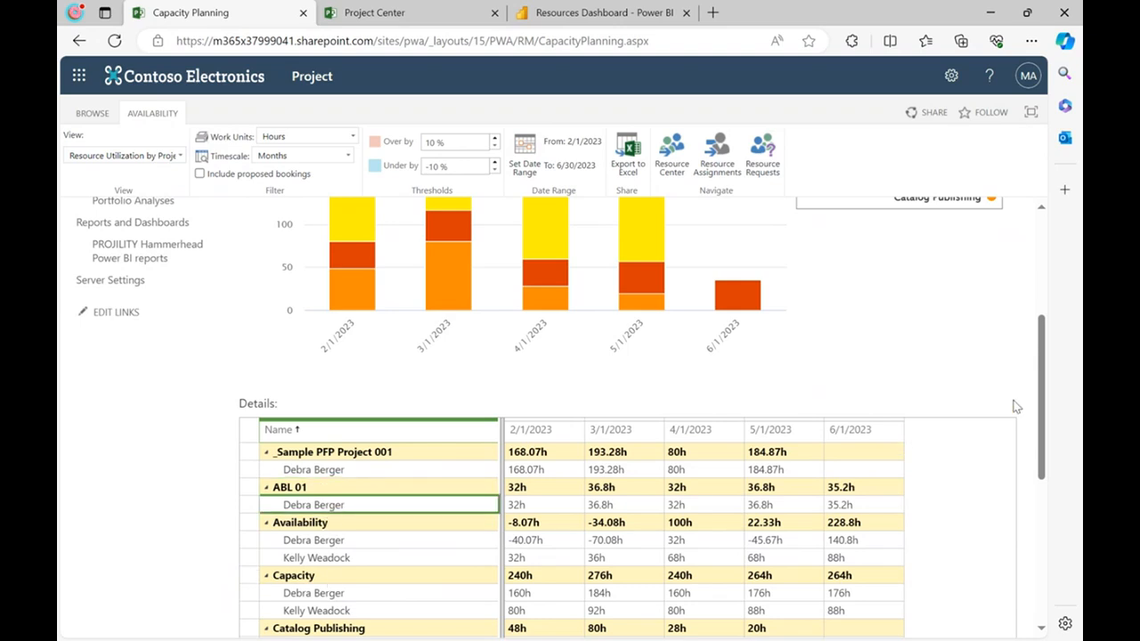
scroll(1041, 410, down, 3)
click(347, 345)
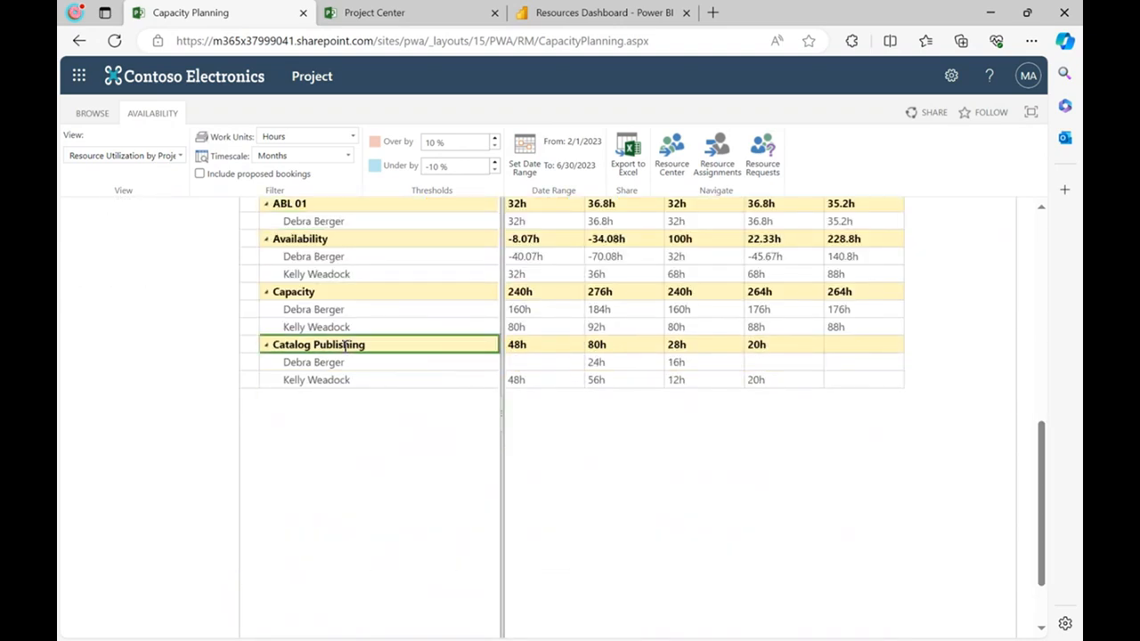
click(341, 362)
shift+click(344, 377)
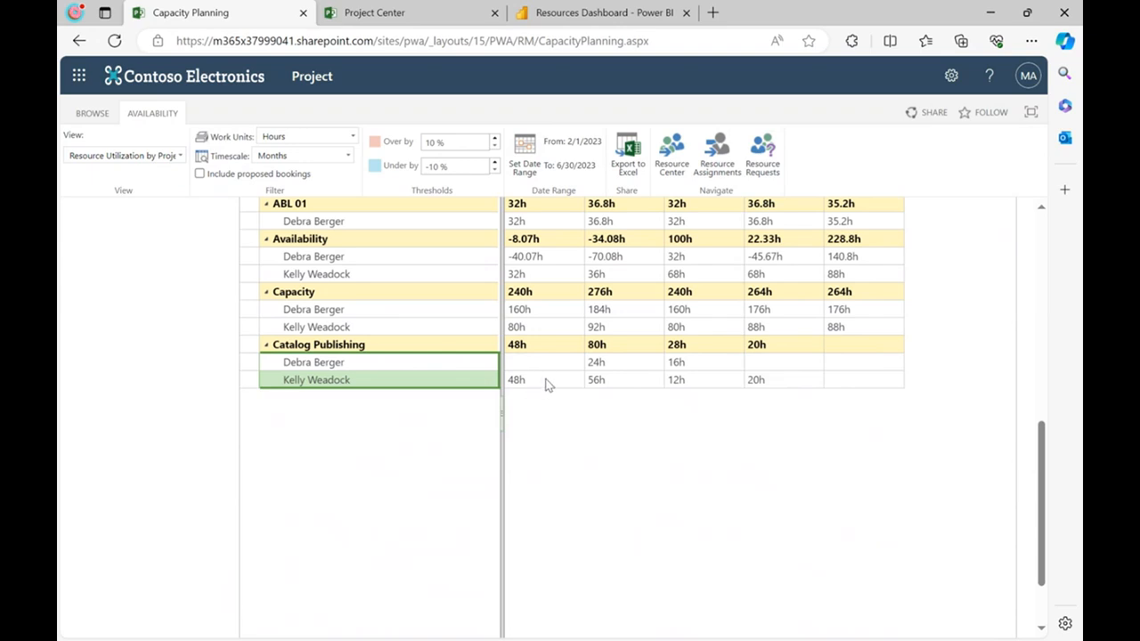
drag(1042, 454, 1042, 238)
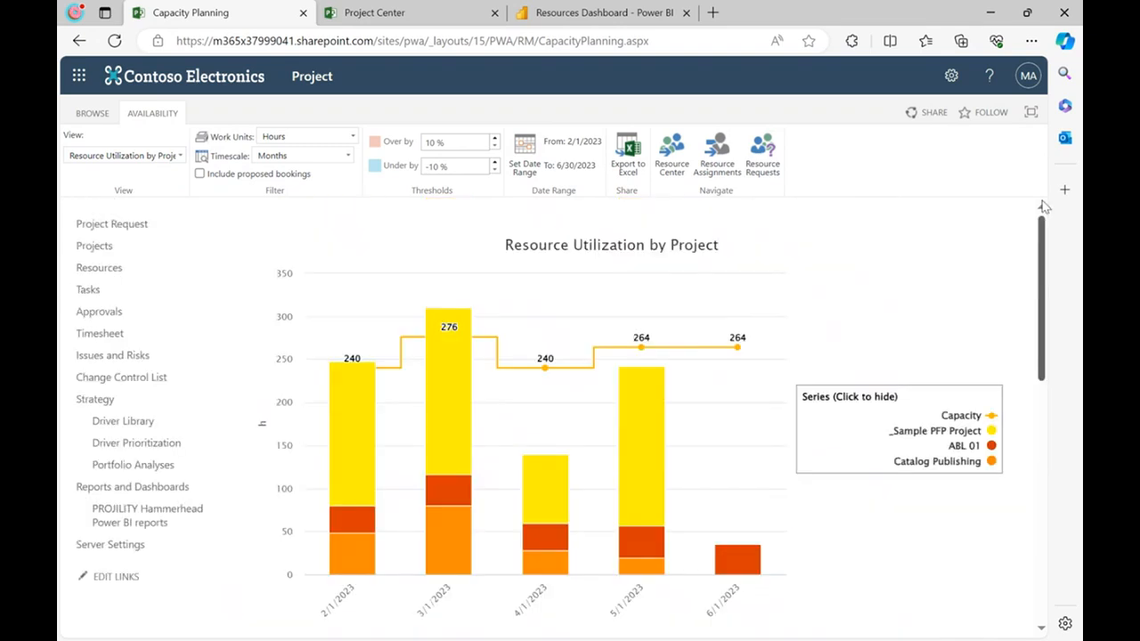
Change the capacity planning view to Remaining Availability and check both resources' remaining hours from 2/1/2023 to 6/1/2023 in the chart and details table.
click(179, 157)
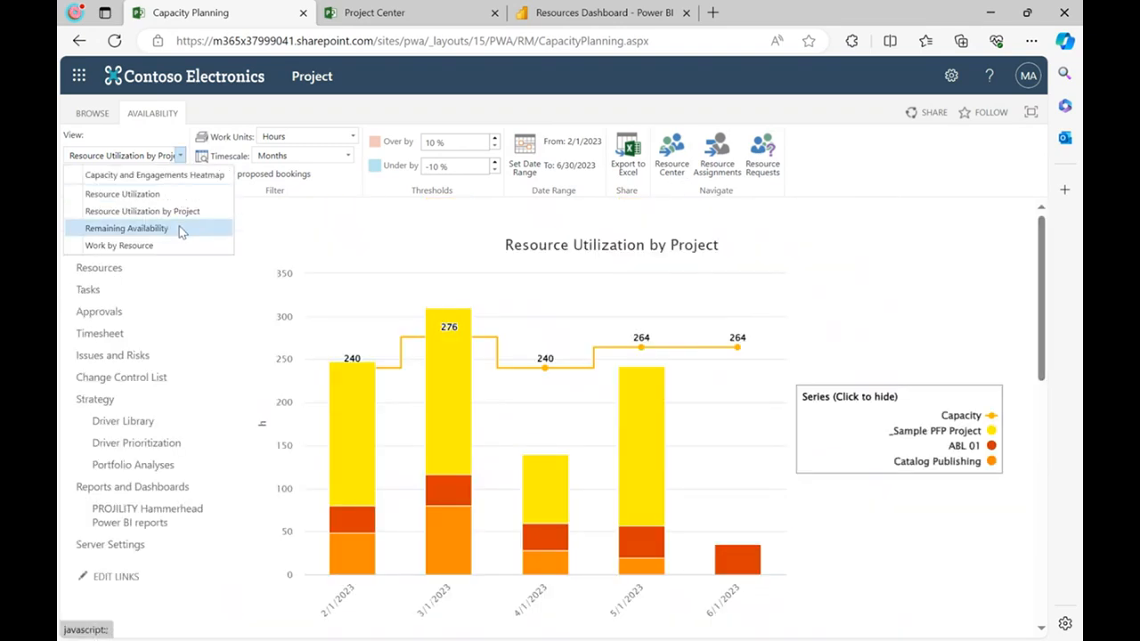
click(181, 230)
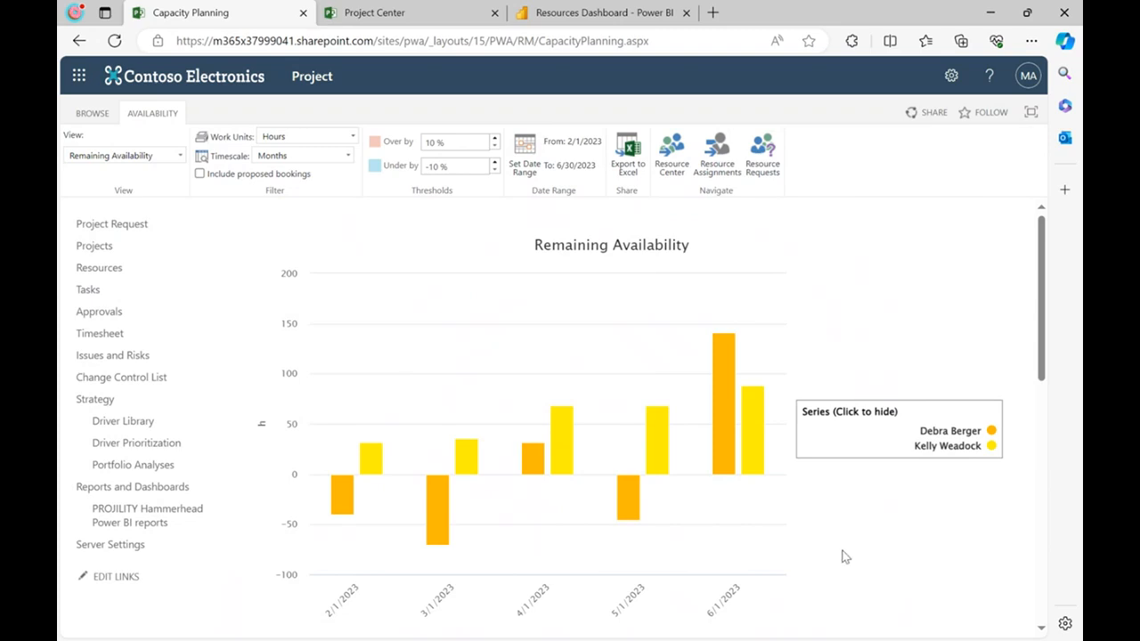
mouse_move(342, 561)
mouse_move(321, 488)
mouse_move(343, 516)
mouse_move(527, 469)
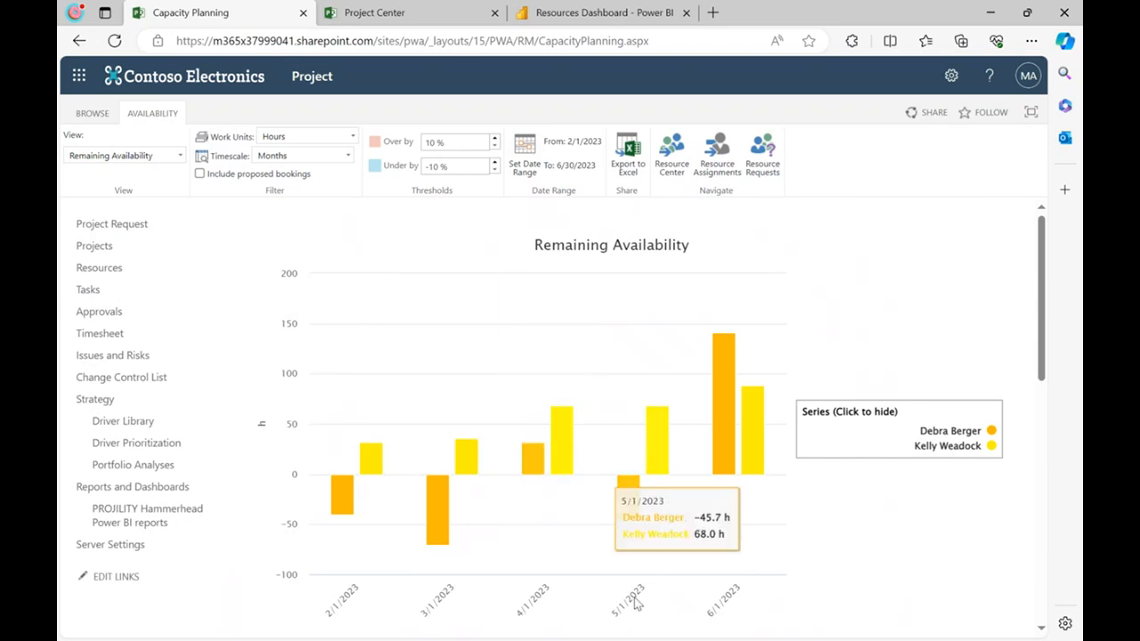
mouse_move(626, 535)
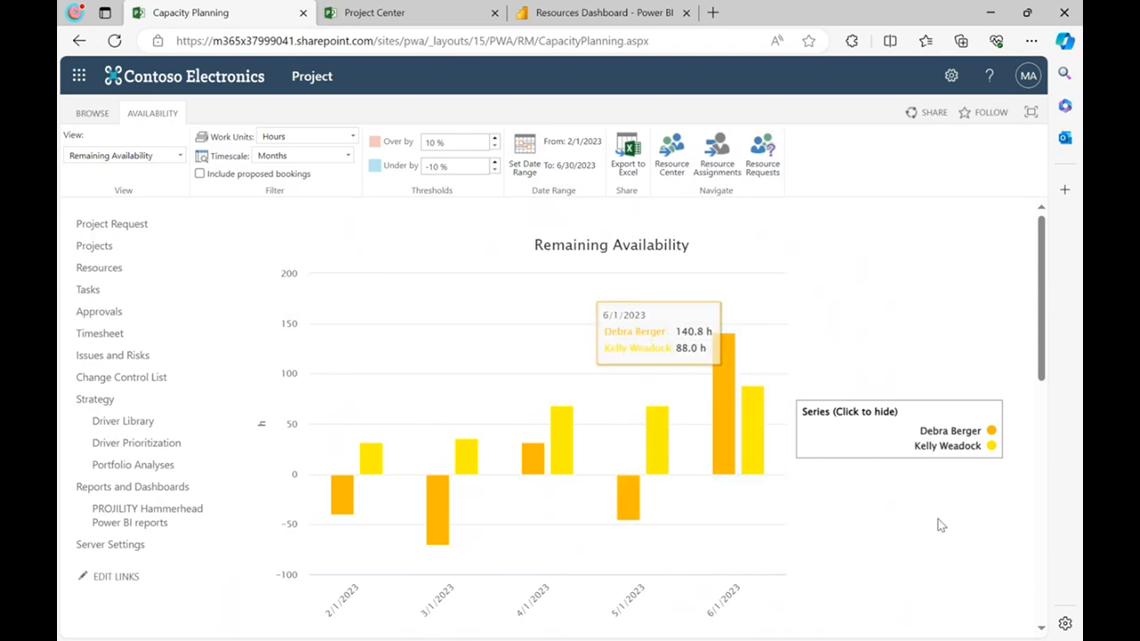
scroll(938, 524, down, 3)
scroll(171, 530, down, 2)
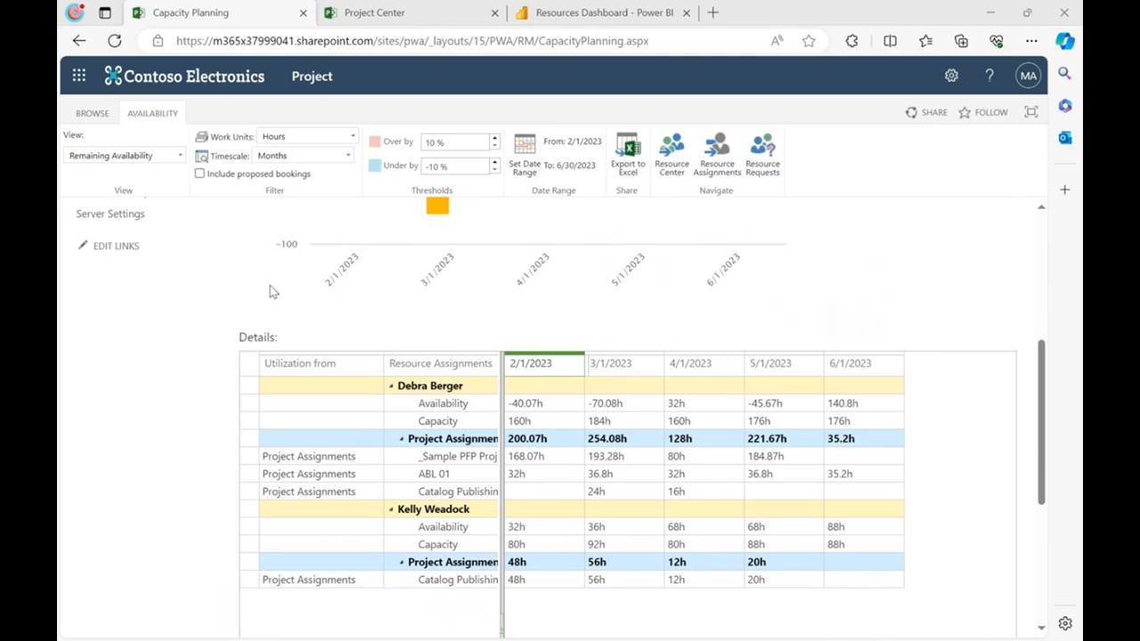
Change the capacity planning view to Work by Resource and compare each resource's monthly work in the chart with the details table.
click(179, 155)
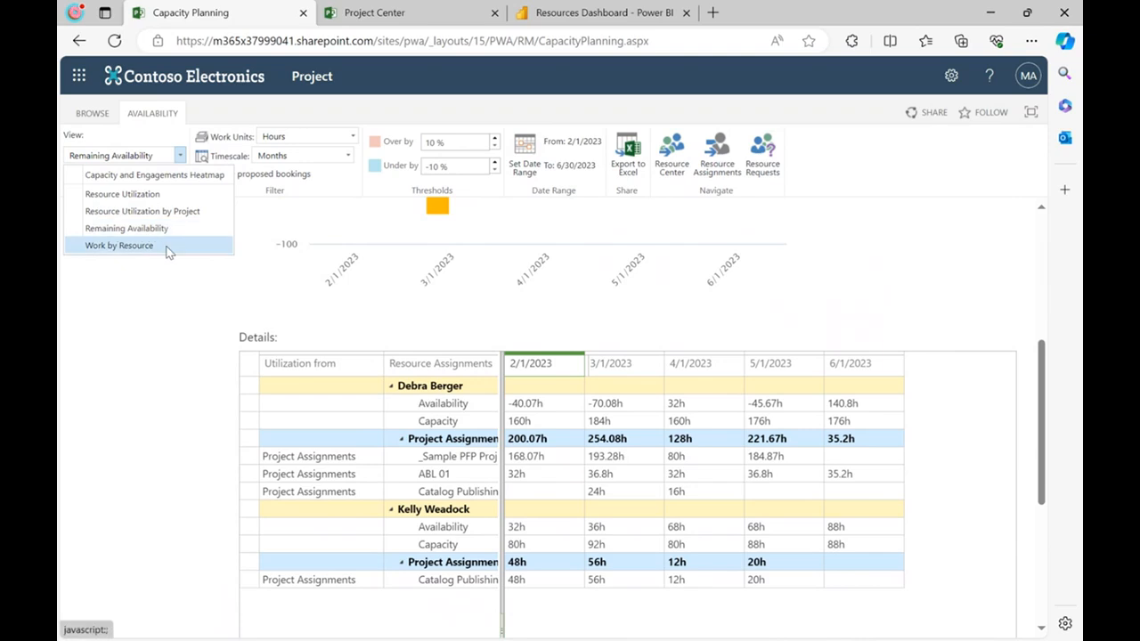
click(168, 245)
scroll(177, 358, up, 2)
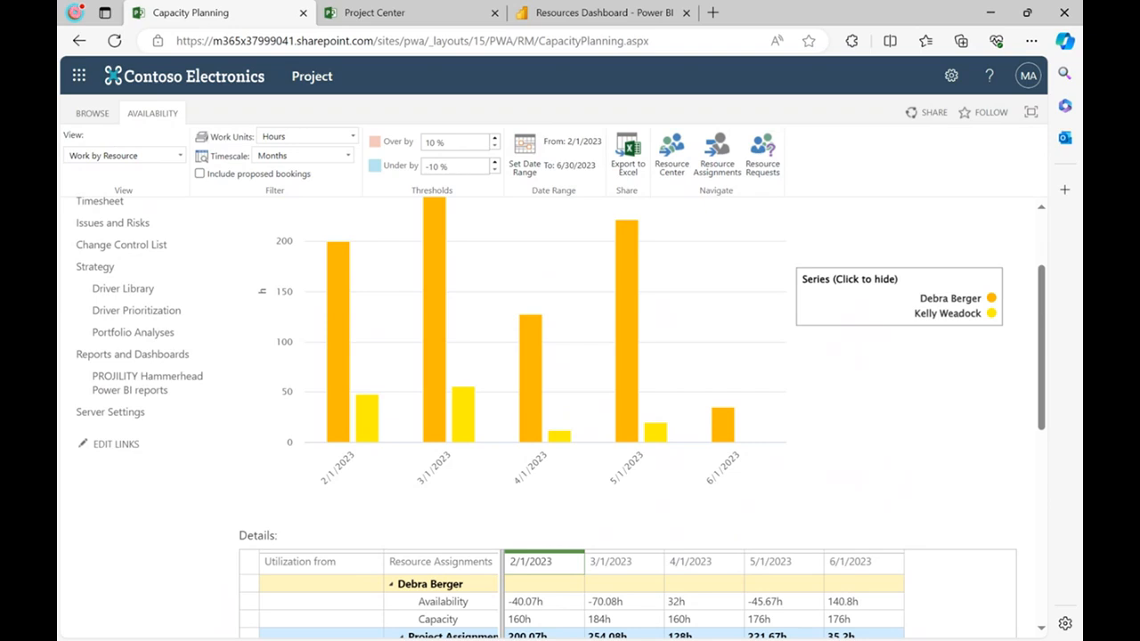
scroll(570, 521, up, 1)
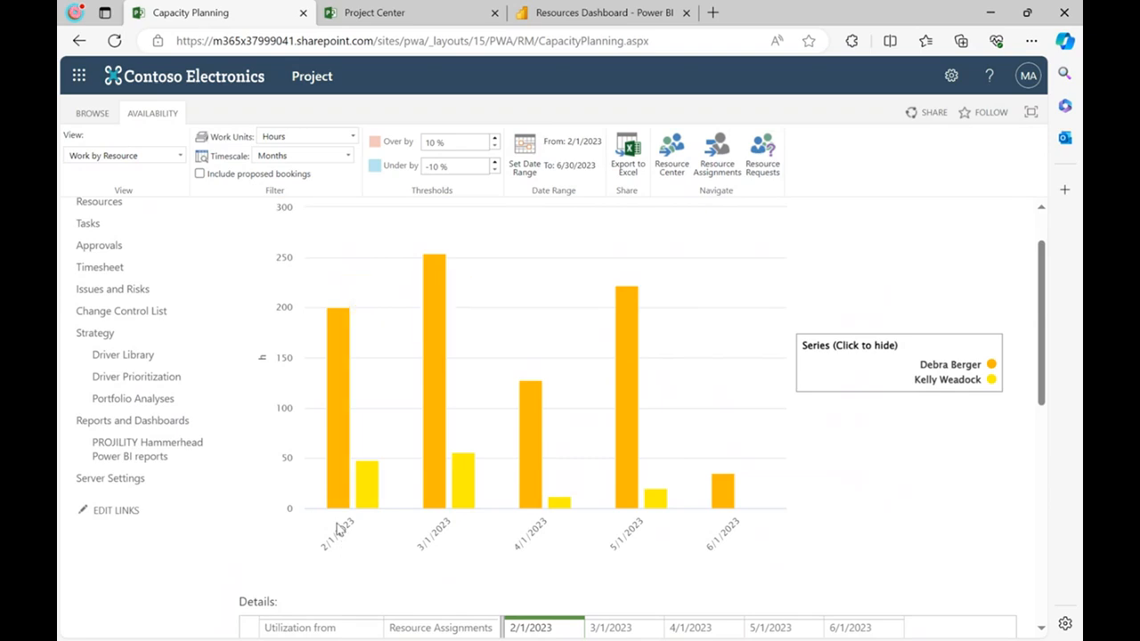
mouse_move(337, 507)
scroll(174, 600, down, 3)
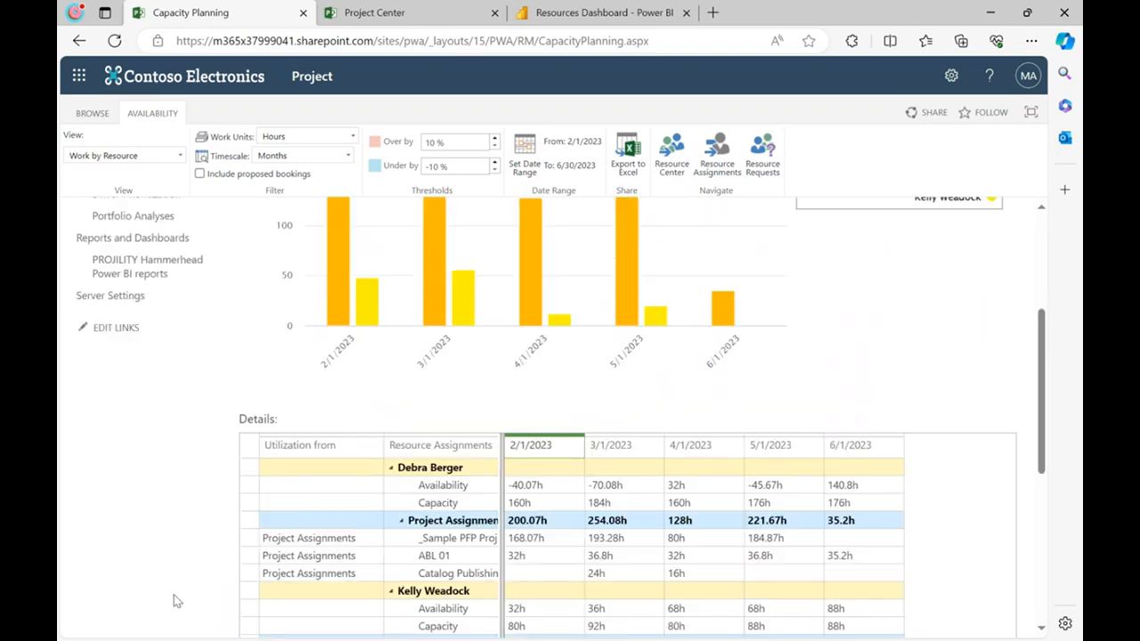
scroll(178, 588, up, 3)
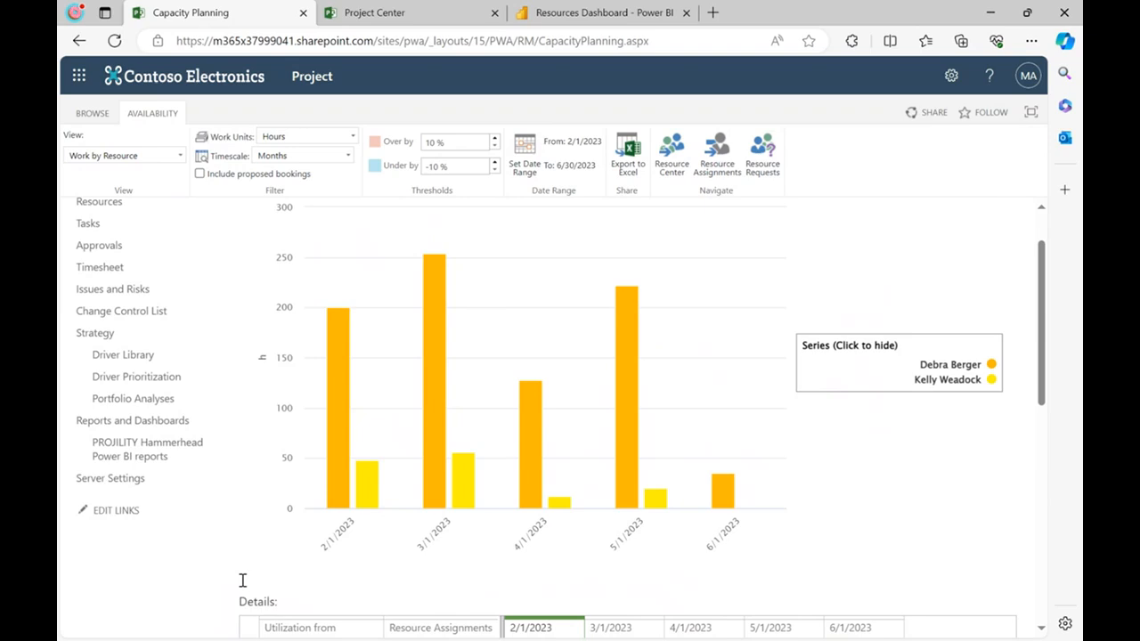
Open Resource Assignments and widen the task table to show the Remaining Work, Start and Finish columns.
click(715, 157)
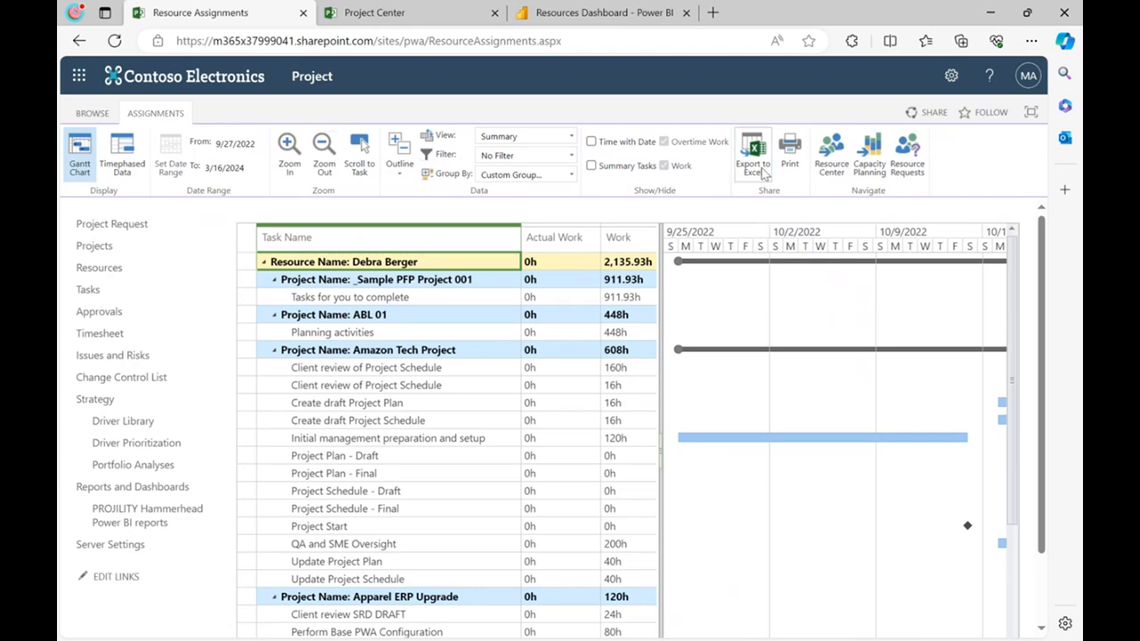
click(415, 279)
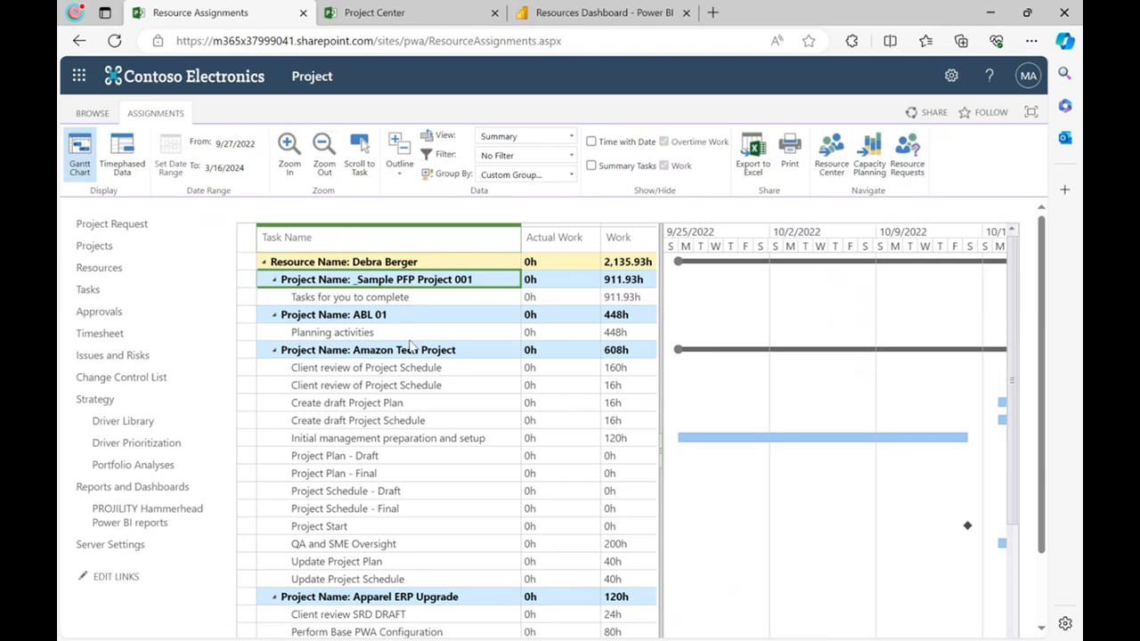
drag(405, 385, 410, 491)
drag(656, 407, 877, 407)
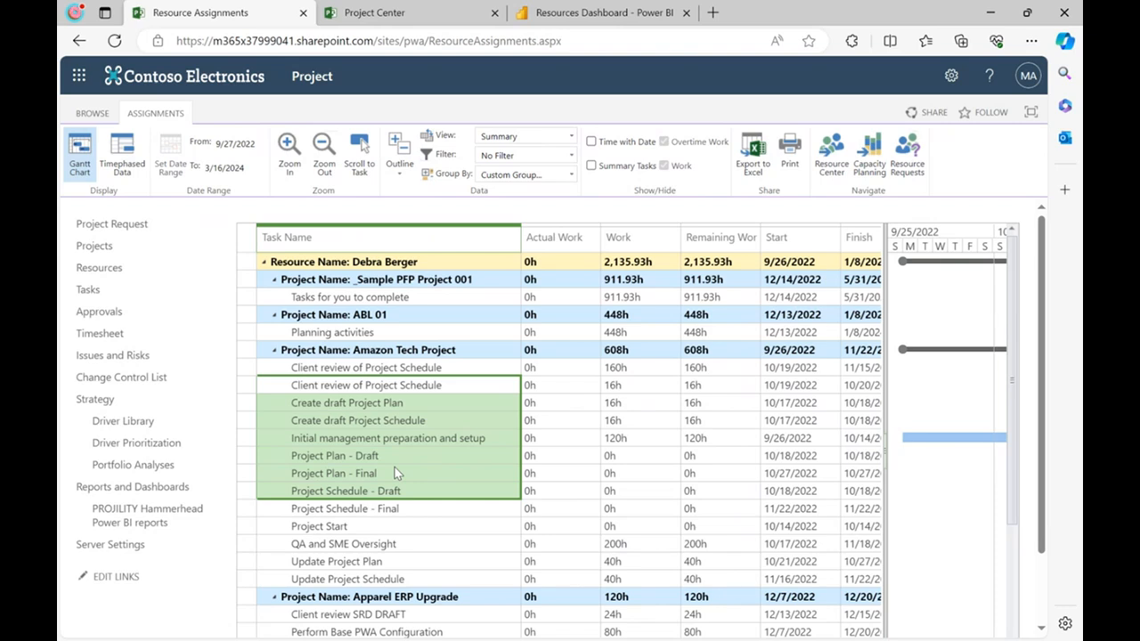
Check the actual, total and remaining work of the first Client review of Project Schedule task under Amazon Tech Project, then narrow the task table.
click(450, 369)
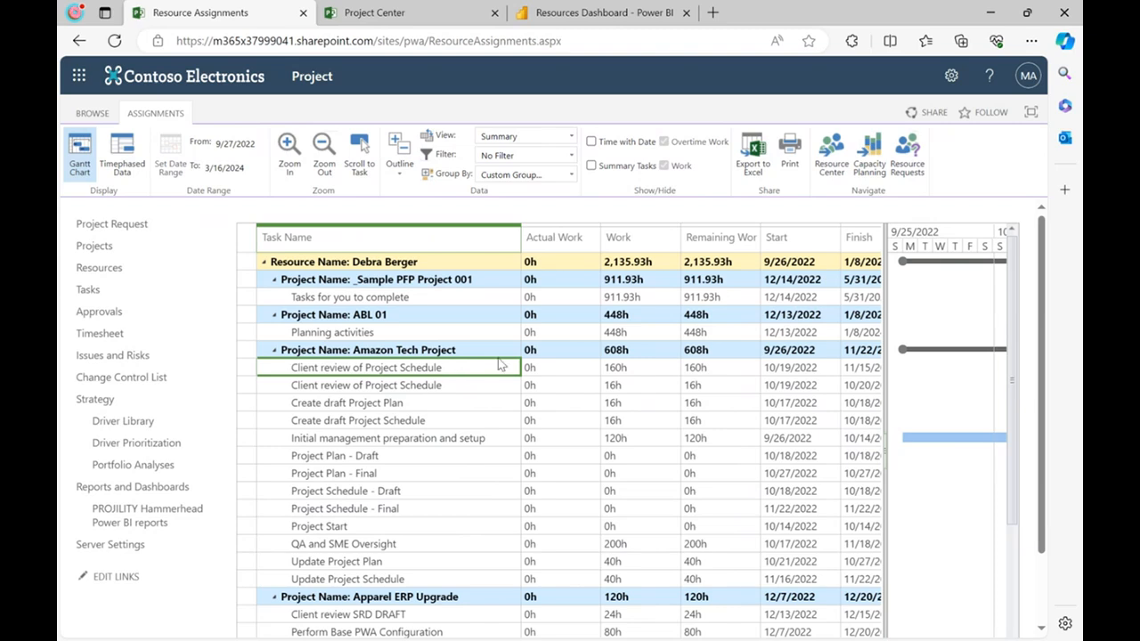
click(575, 368)
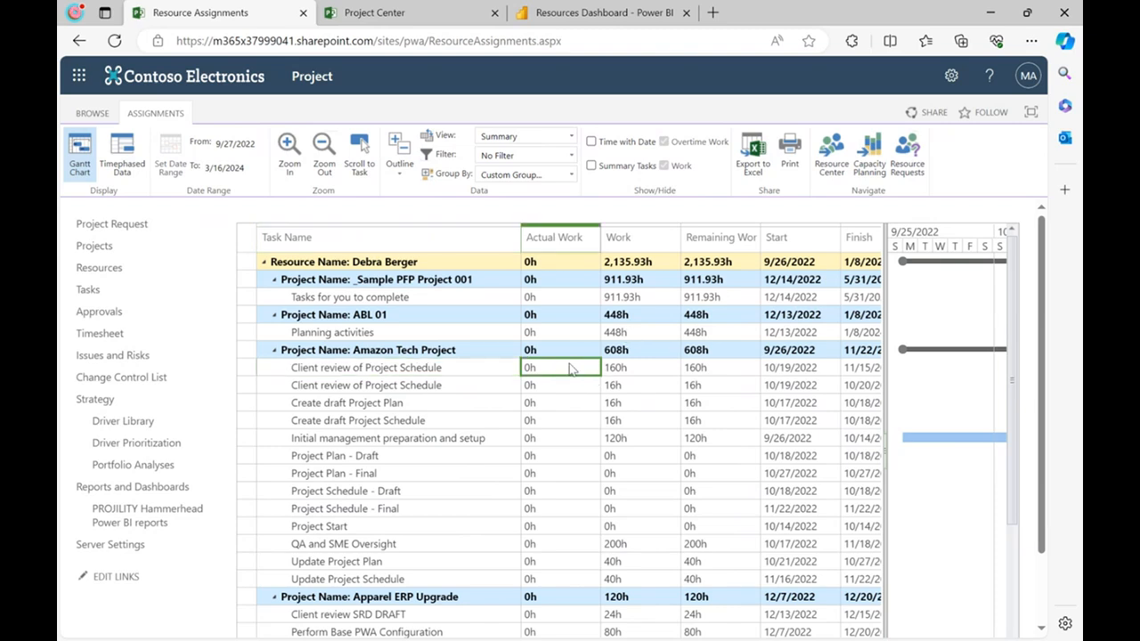
click(646, 367)
click(704, 368)
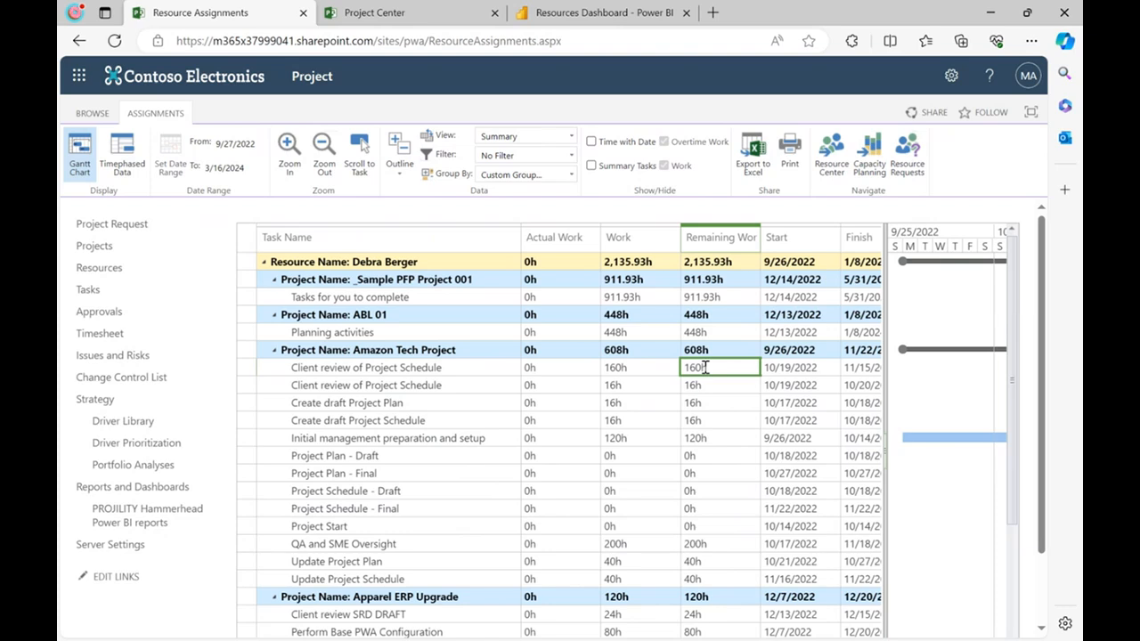
drag(804, 370, 650, 412)
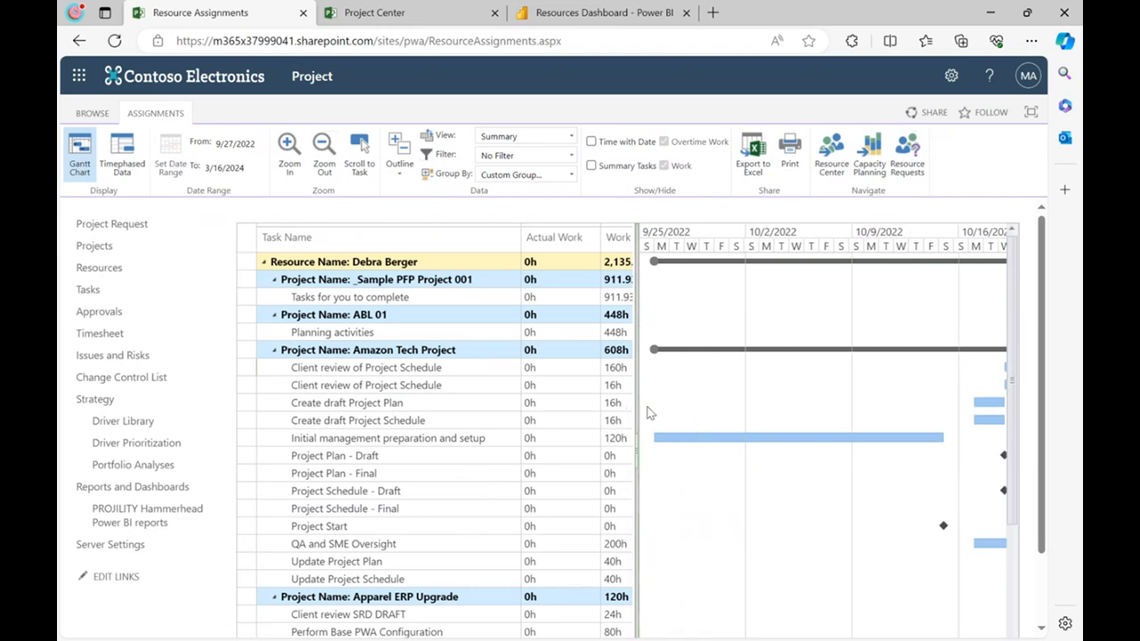
Bring the Create draft Project Plan task of Amazon Tech Project into view on the Gantt chart with Scroll to Task.
click(458, 442)
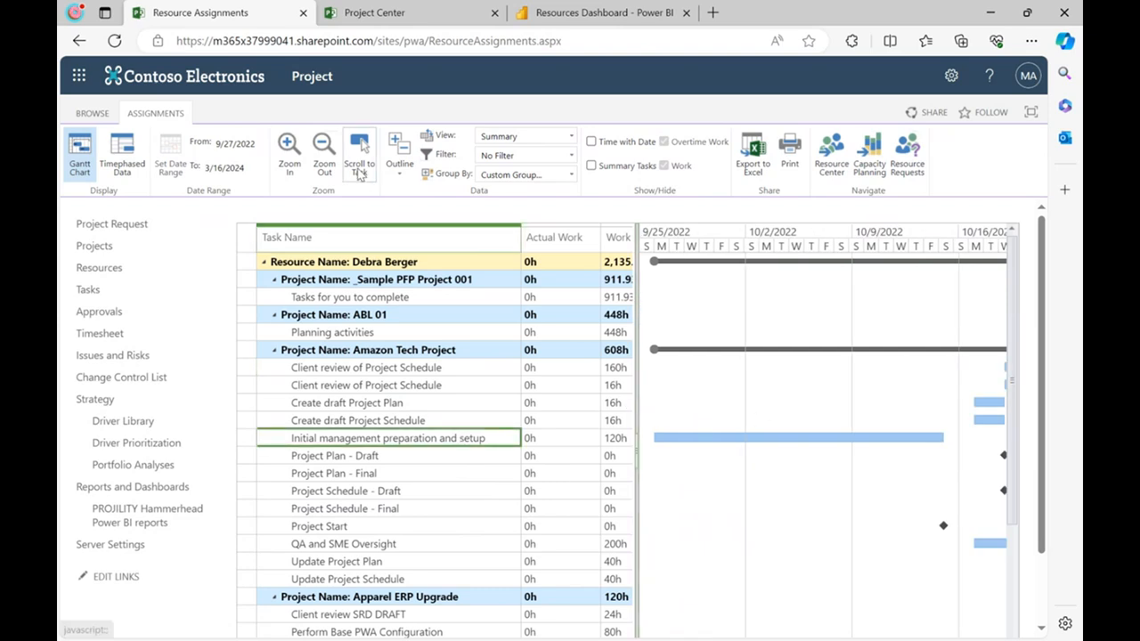
click(407, 384)
click(413, 402)
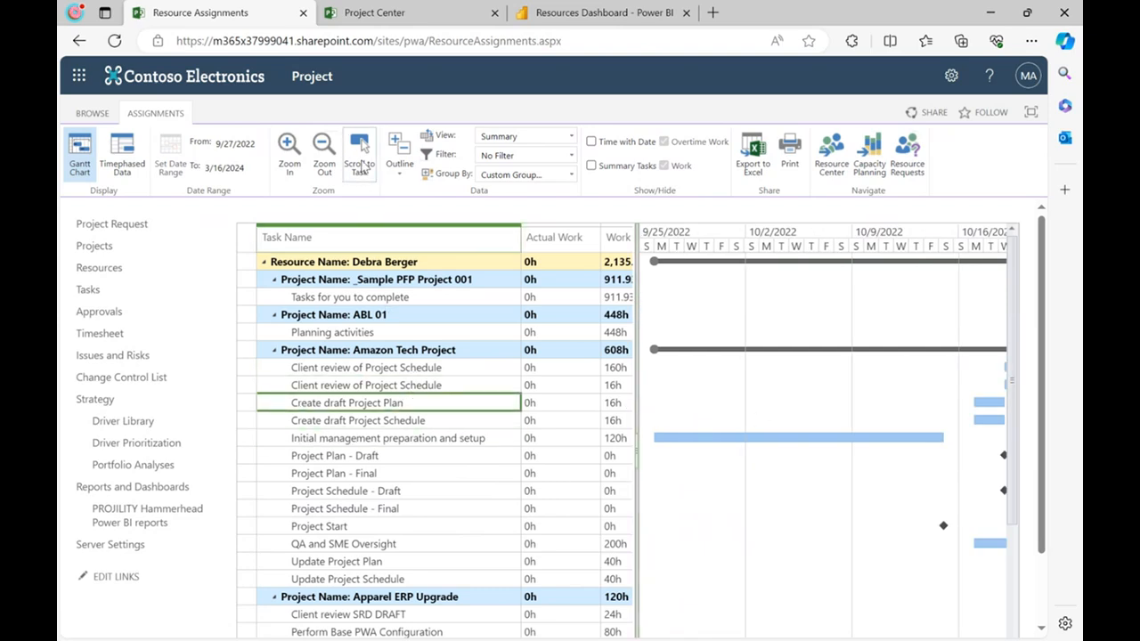
click(361, 166)
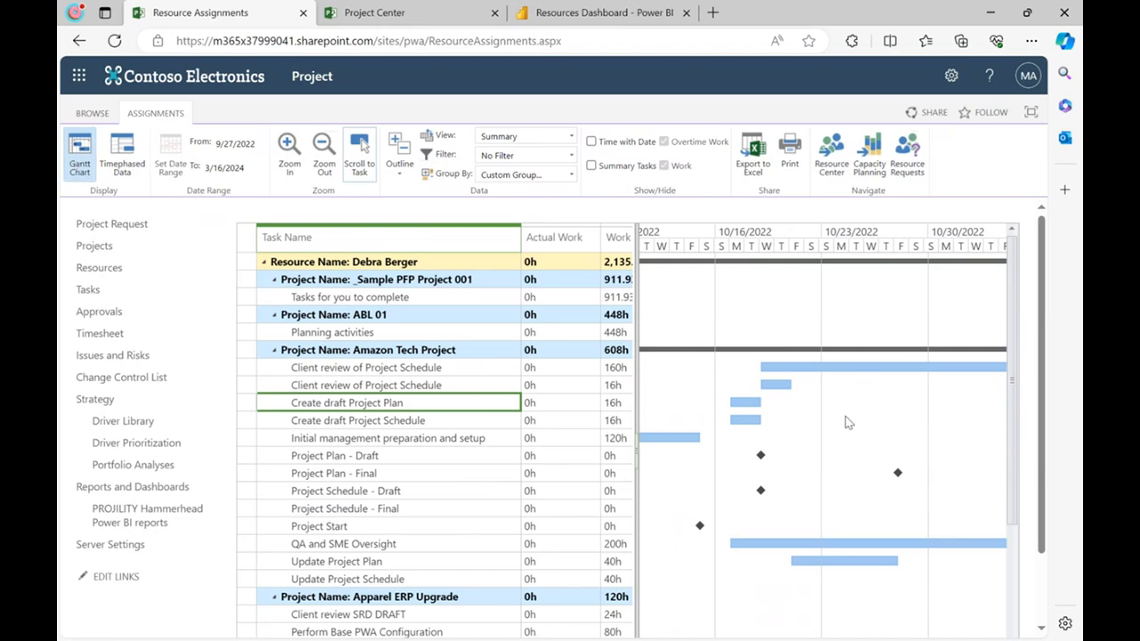
Display the assignments as Timephased Data and toggle the Overtime Work and Work rows.
click(120, 162)
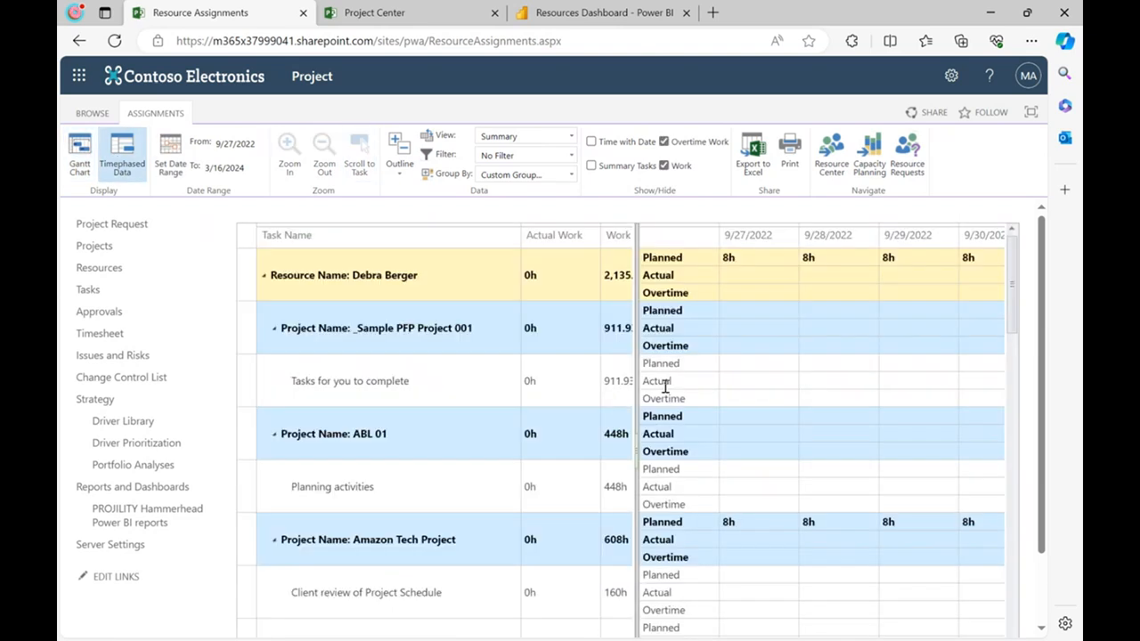
click(664, 166)
click(663, 142)
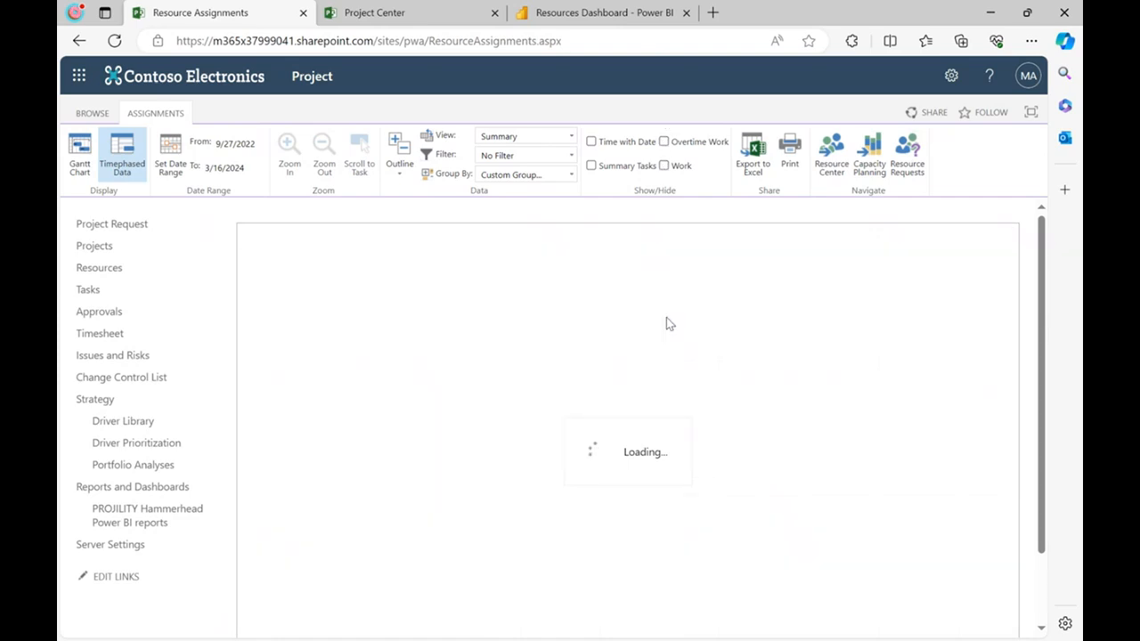
click(663, 166)
Reload the Resource Assignments page, allowing the form resubmission, and widen the task table to show the Remaining Work and Start columns.
click(114, 41)
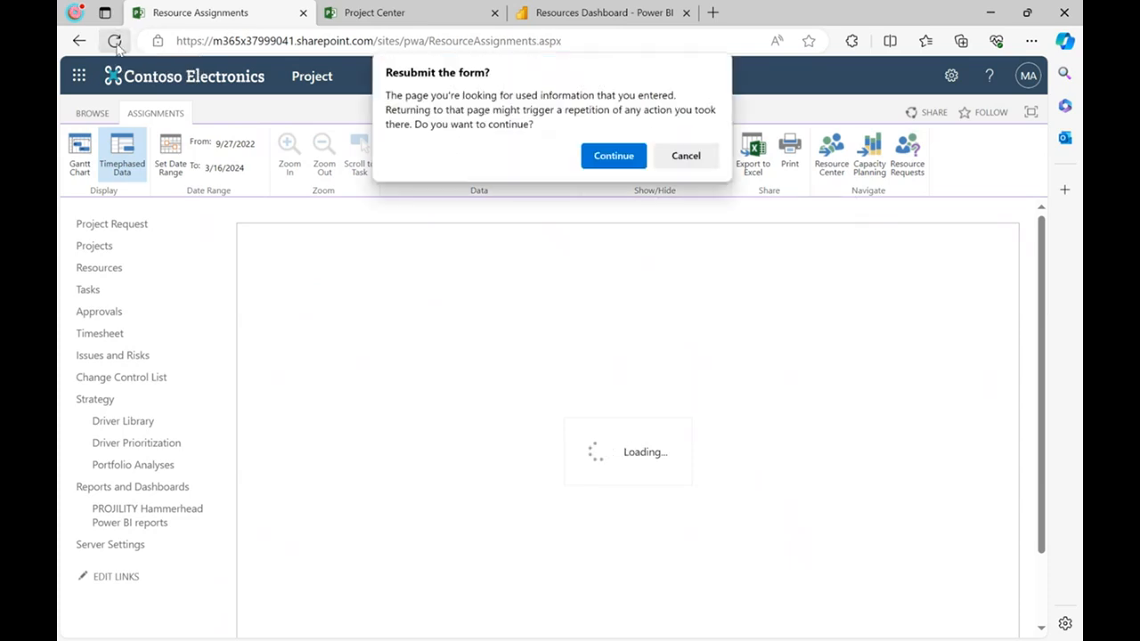
click(613, 157)
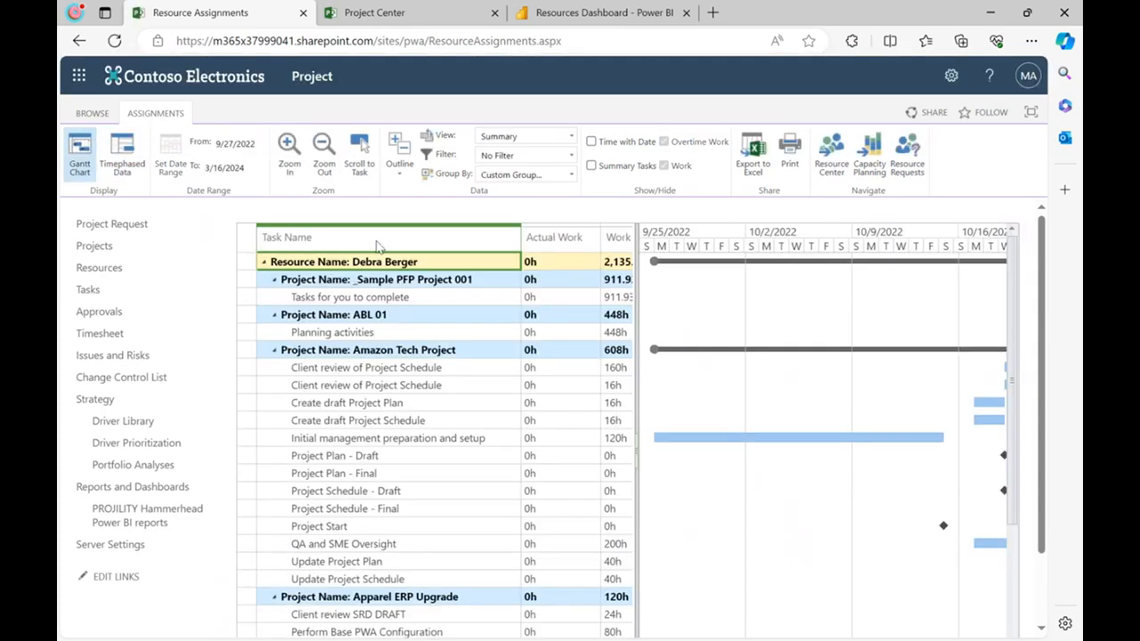
drag(638, 321, 800, 332)
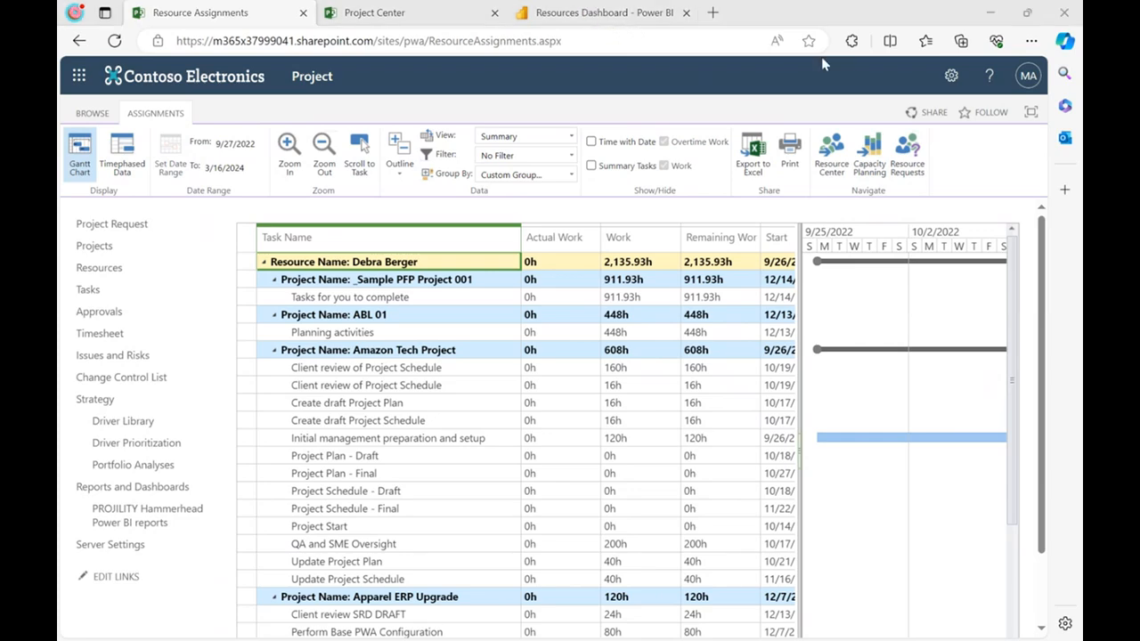
Switch to the Resources Dashboard in Power BI and maximize the browser window.
drag(862, 18, 857, 73)
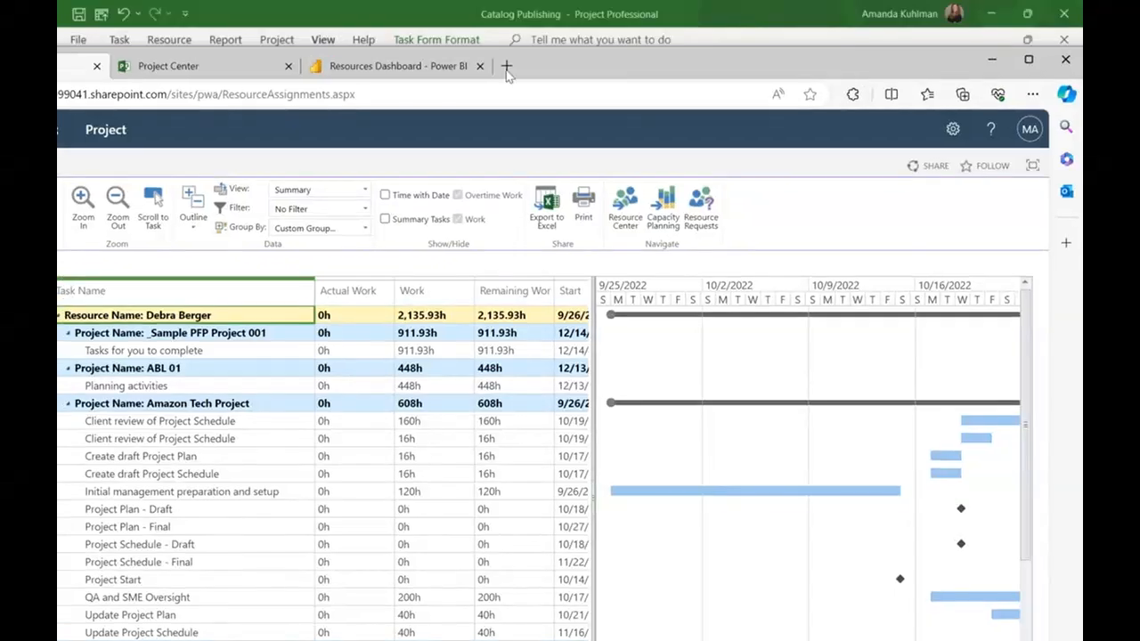
click(442, 71)
click(1025, 60)
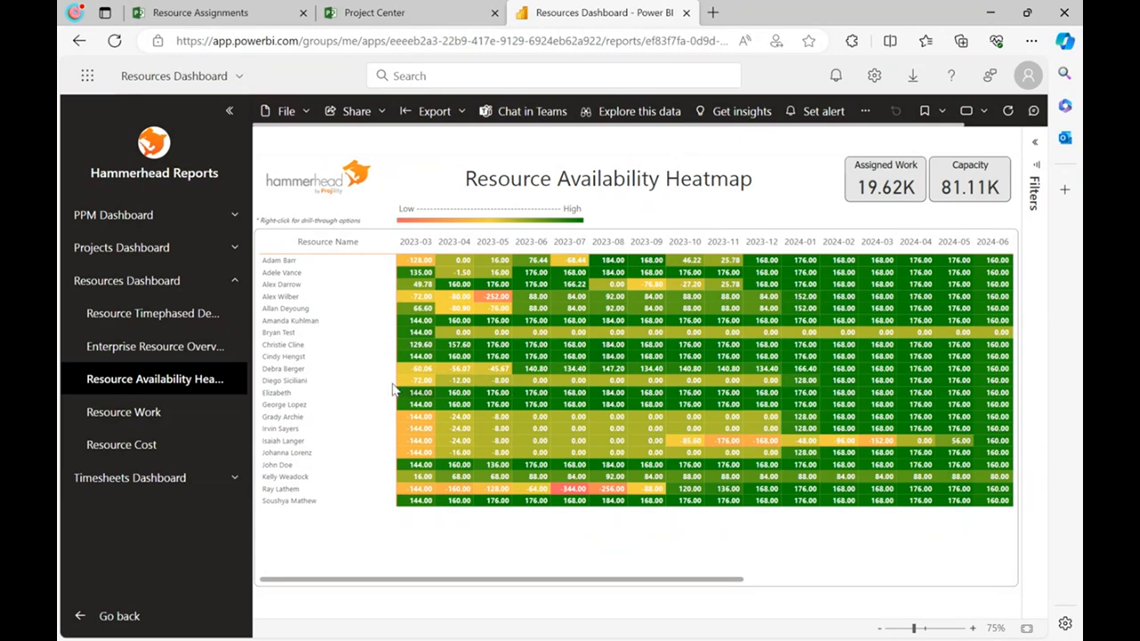
Drill through to Resource Details for the resource with -45.67 in 2023-05, check the Program Work Breakdown, and return to the heatmap.
right_click(313, 372)
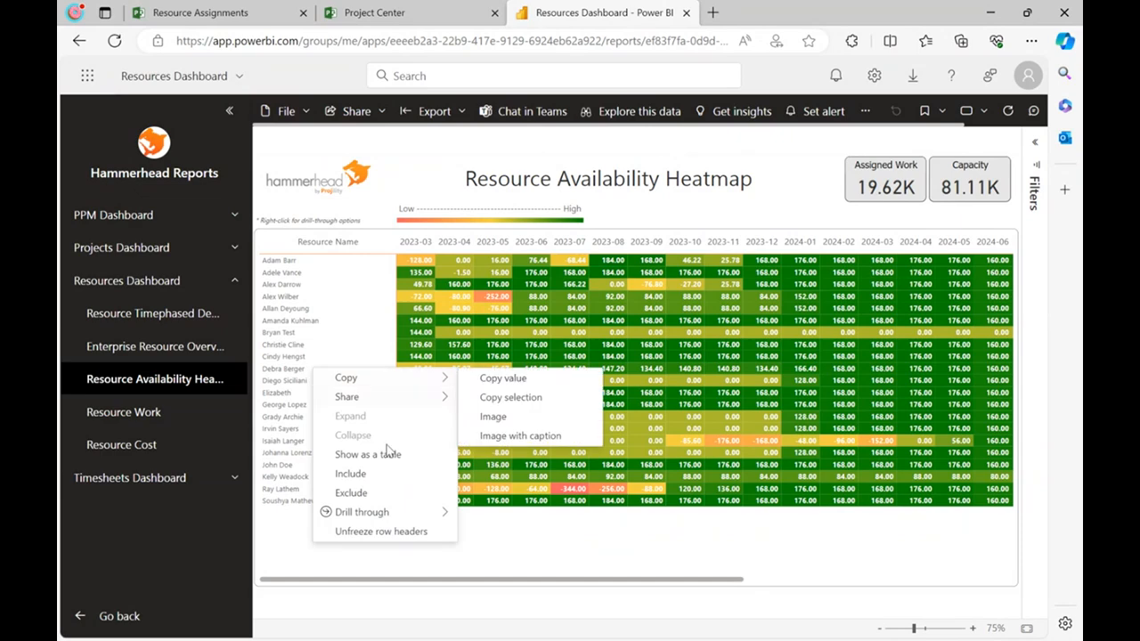
mouse_move(420, 515)
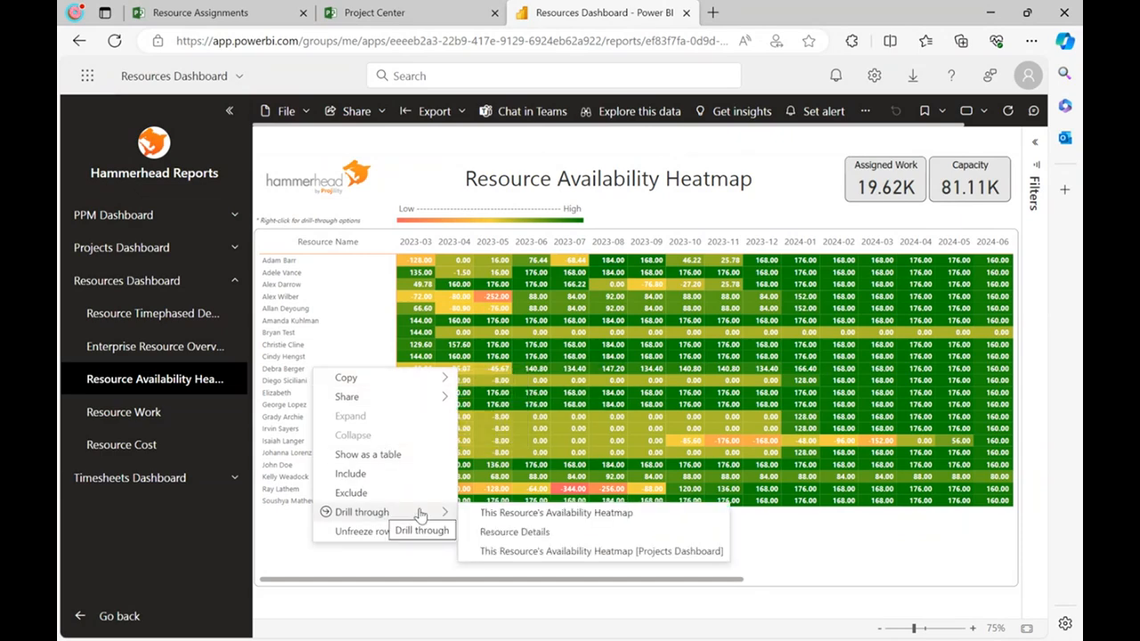
click(509, 543)
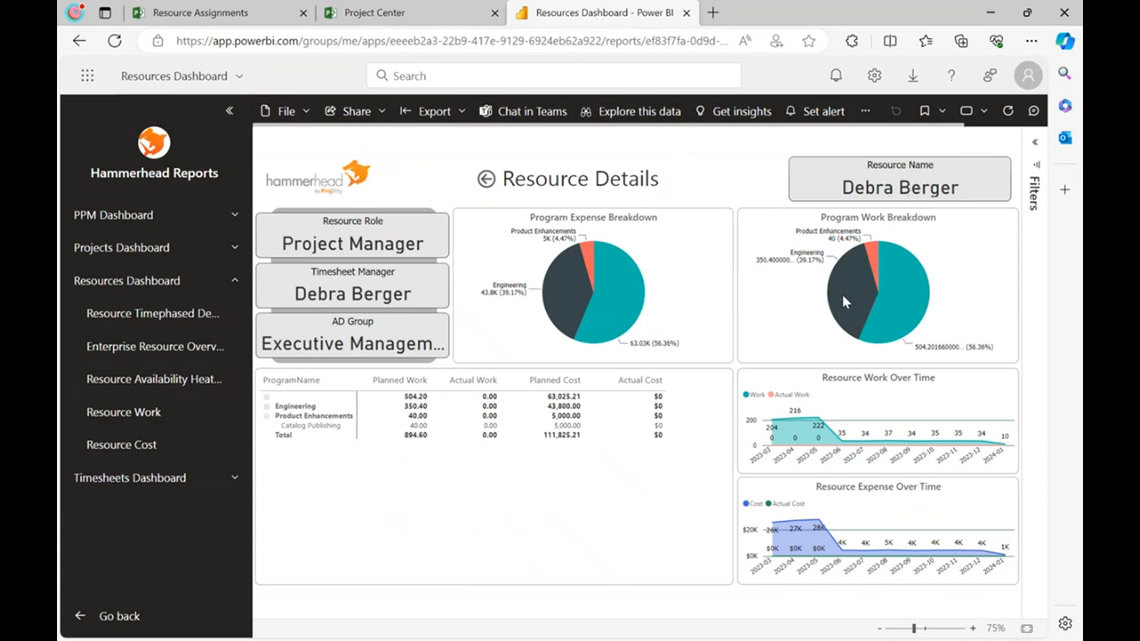
mouse_move(857, 307)
click(486, 179)
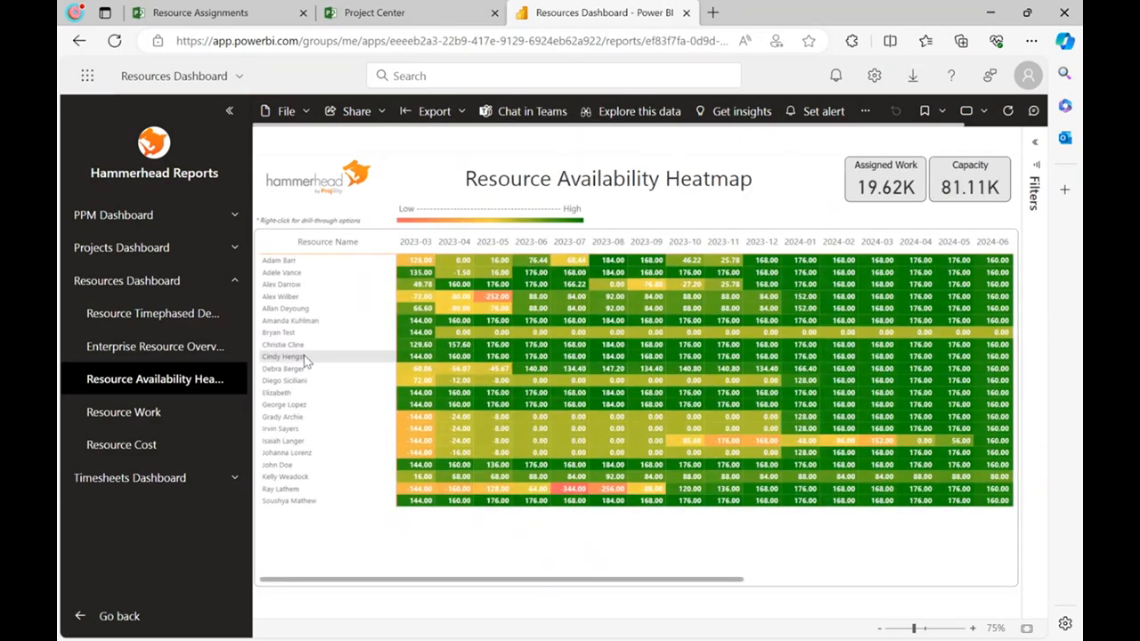
Open the Resource Work report and find the resource's assignments under _Sample PFP Project 001, ABL 01 and Catalog Publishing.
click(189, 410)
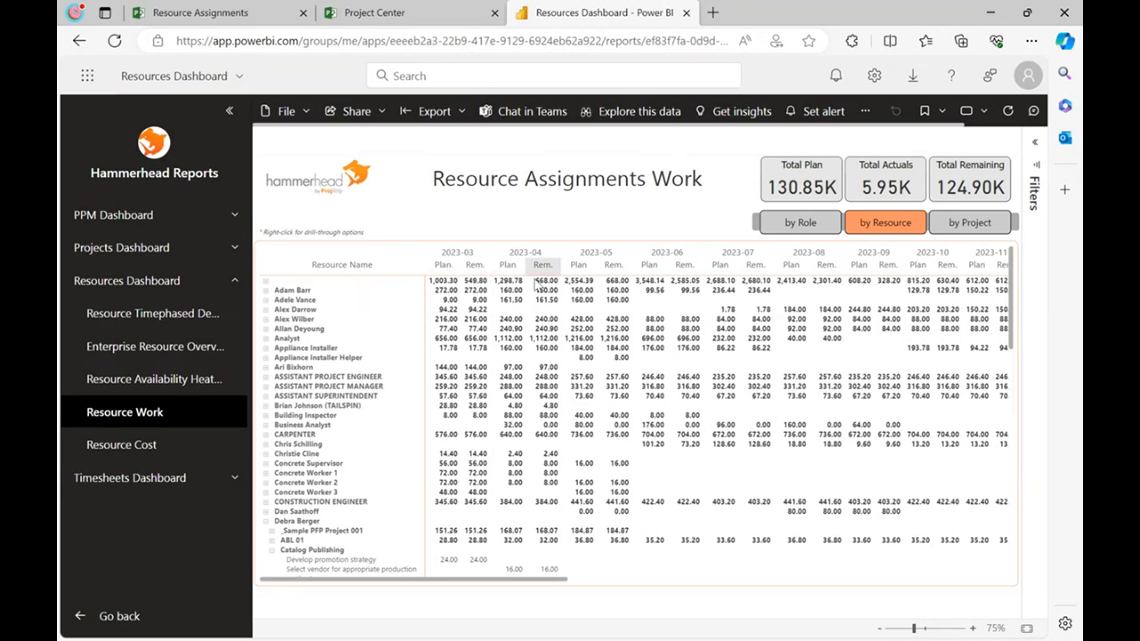
scroll(303, 472, down, 2)
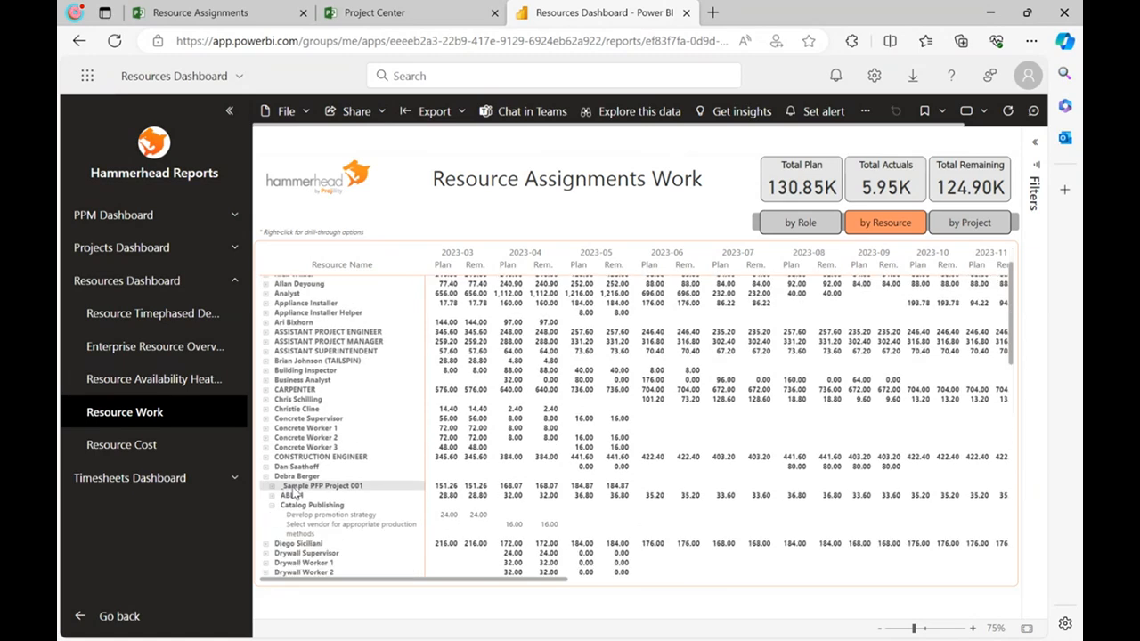